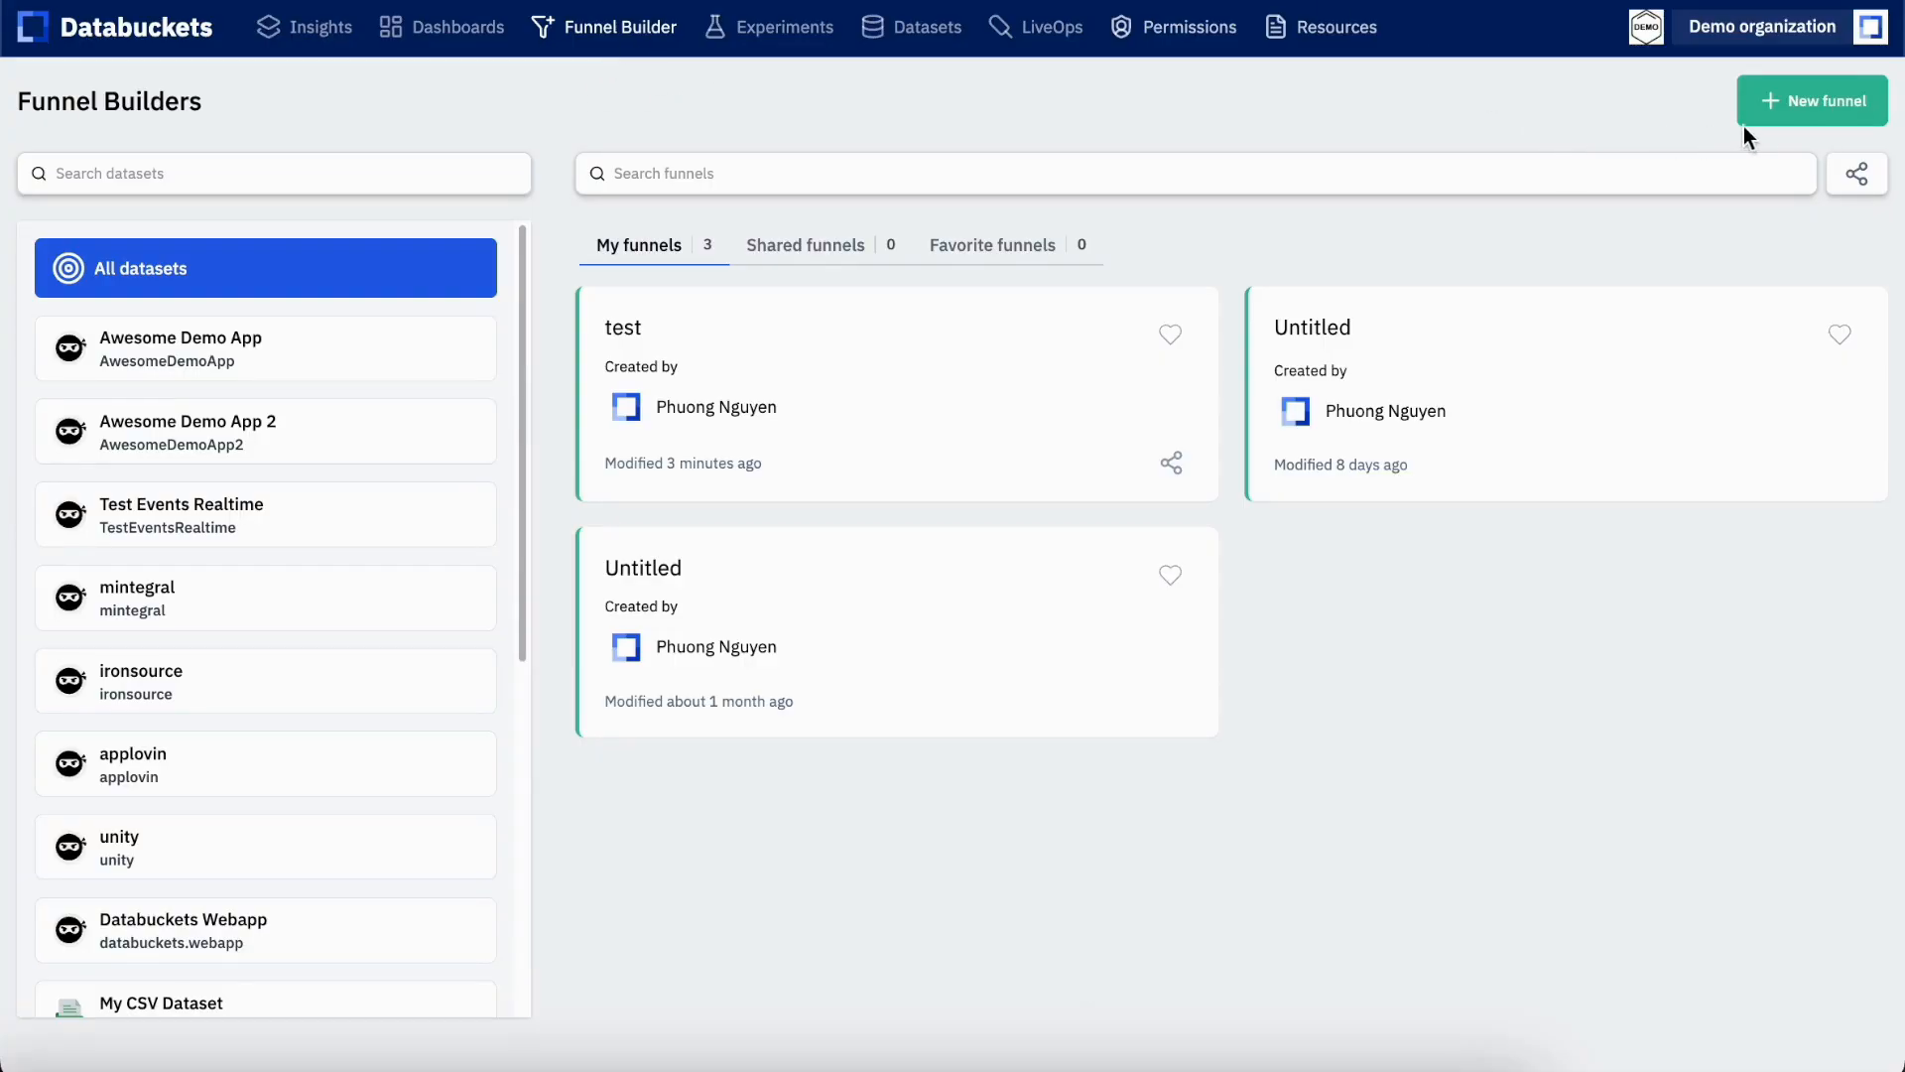
Create a new funnel based on the Awesome Demo App 2 dataset
left_click(1804, 123)
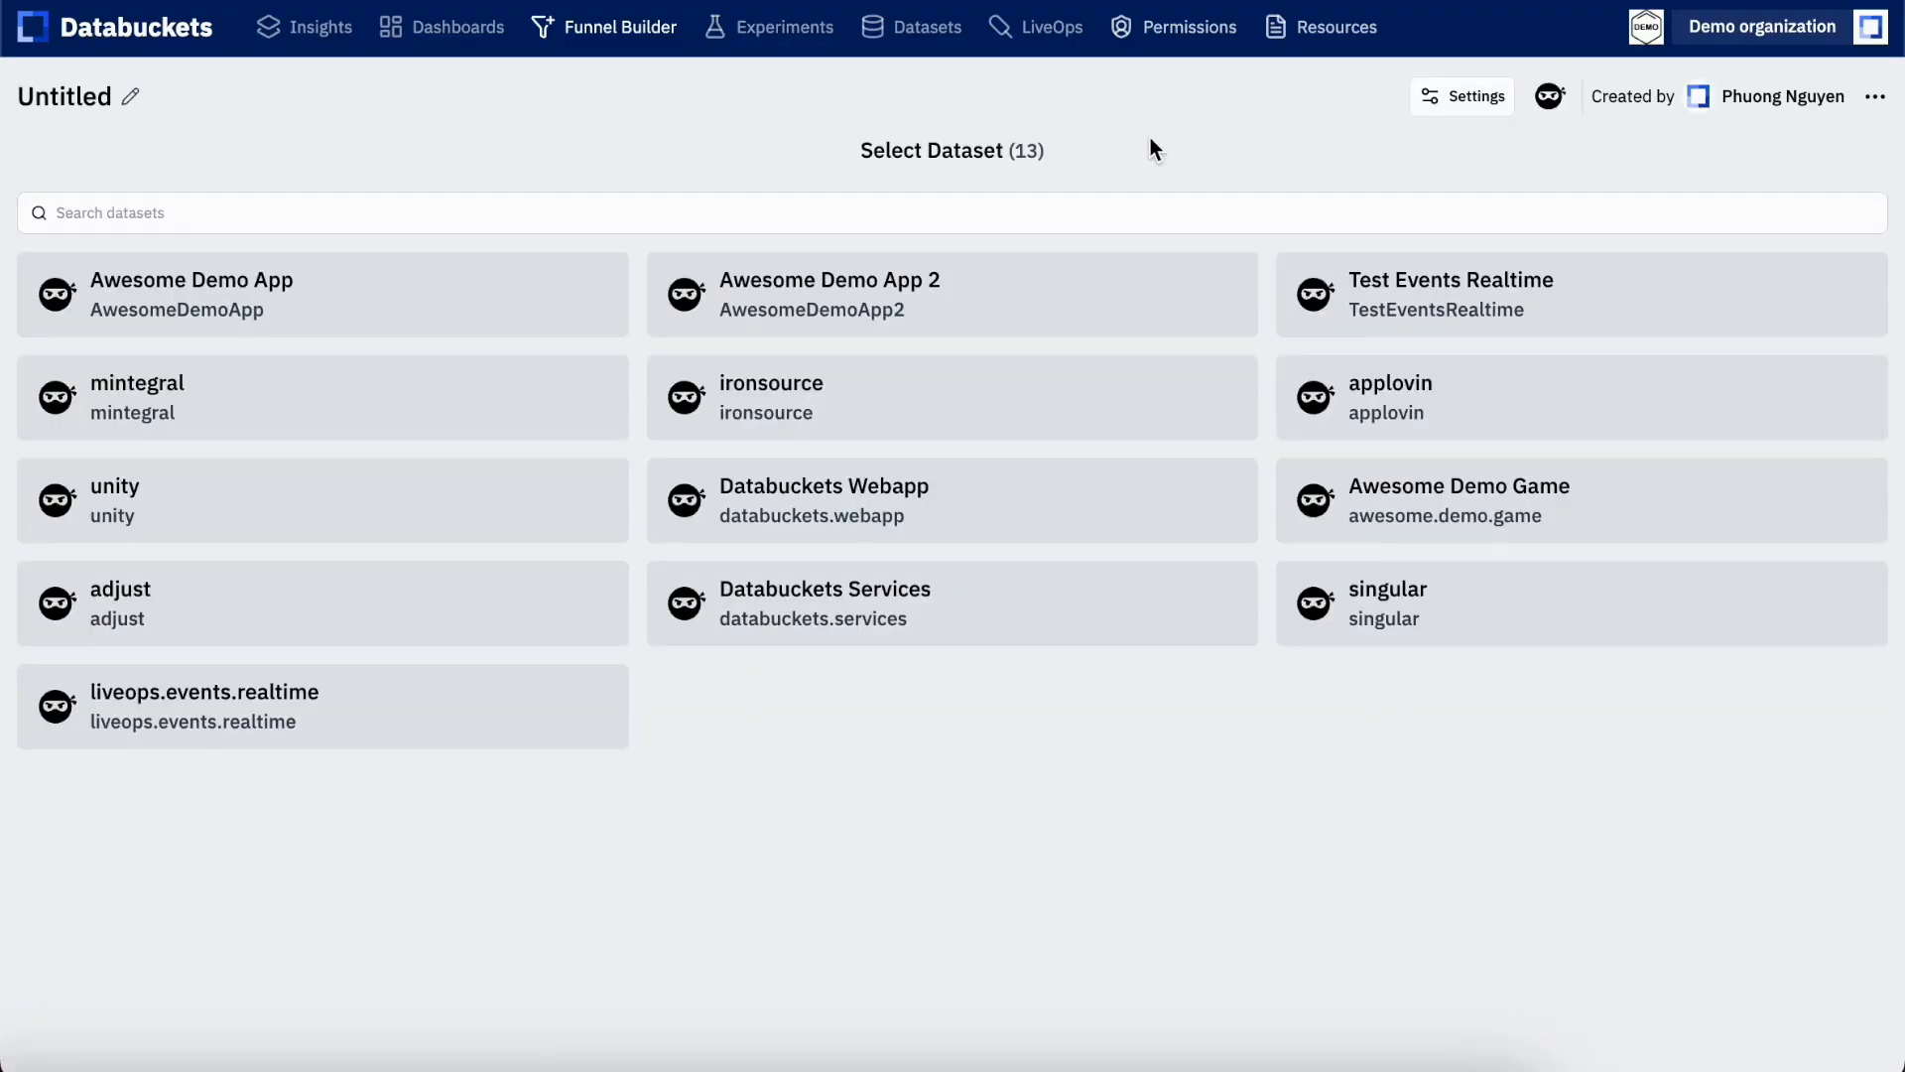
left_click(1016, 298)
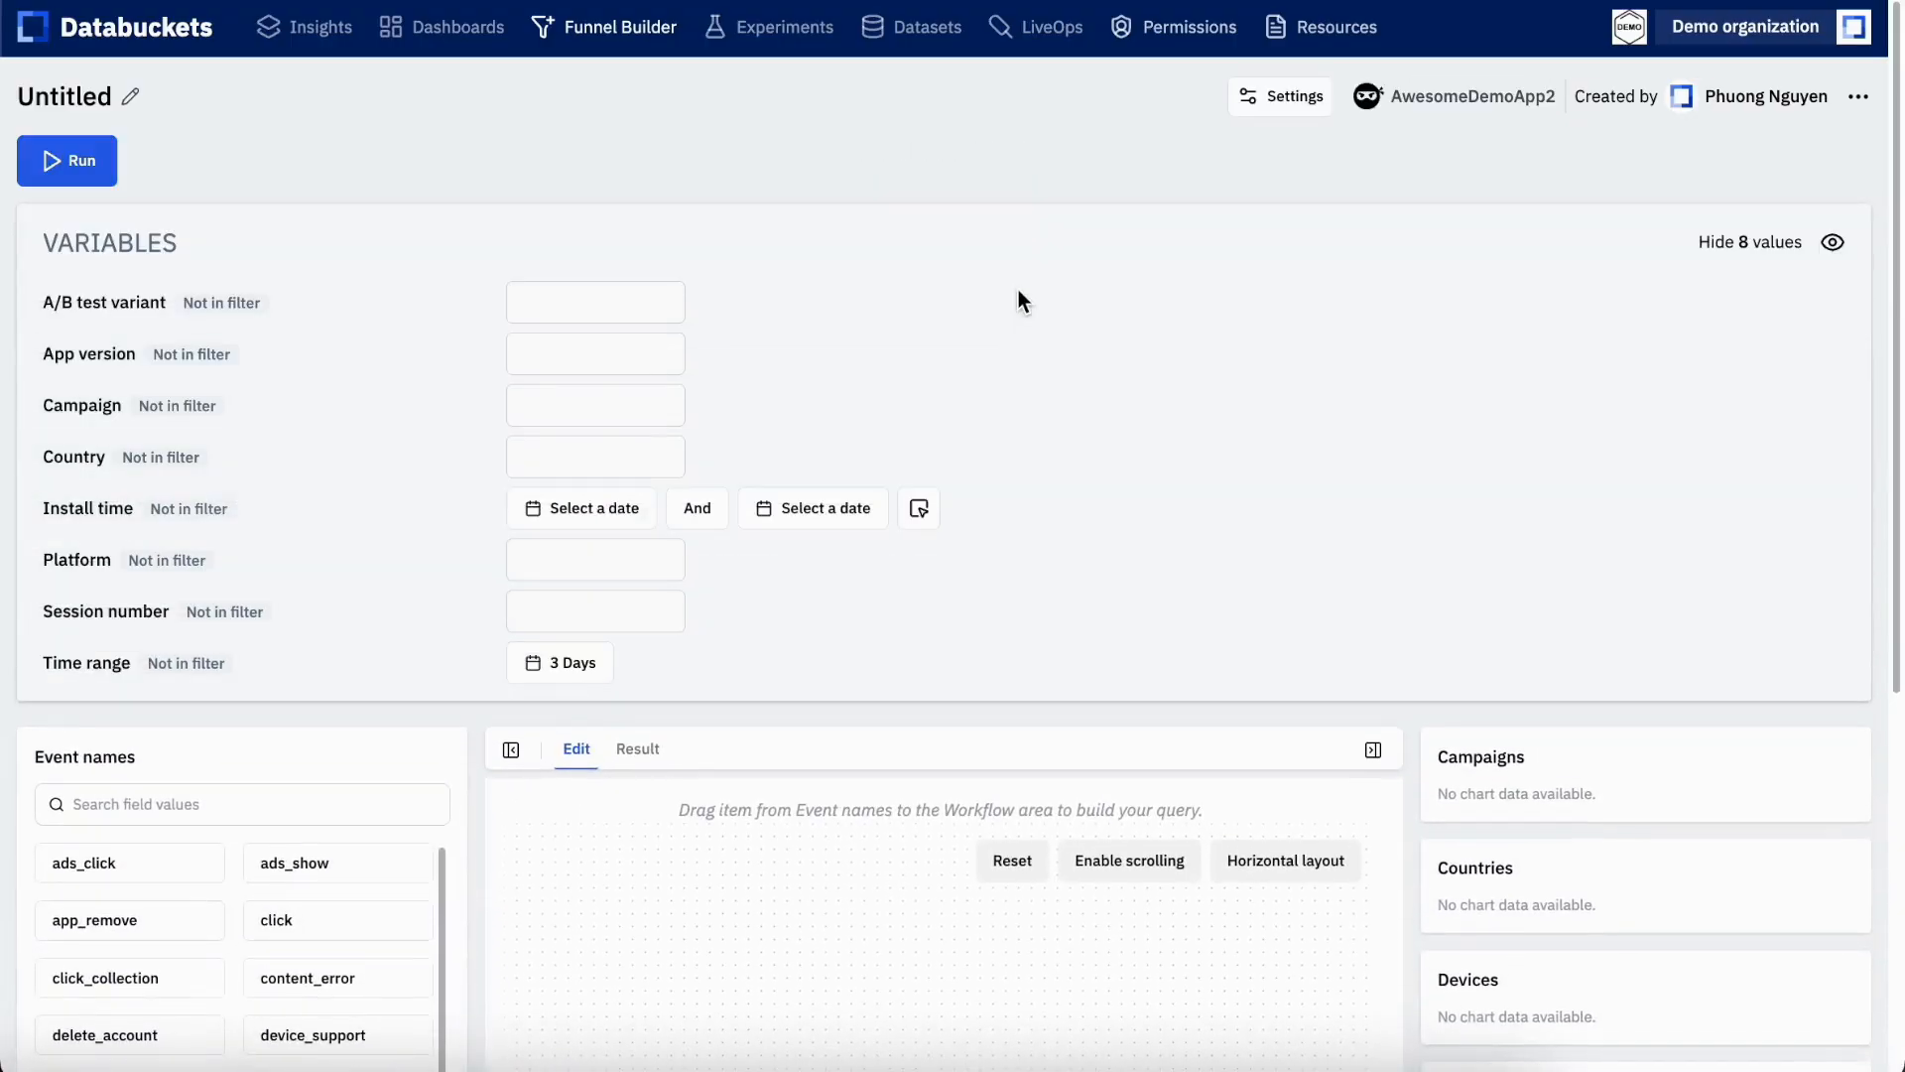
Review the funnel's variables and workflow area, leaving the Variables section collapsed
left_click(1832, 244)
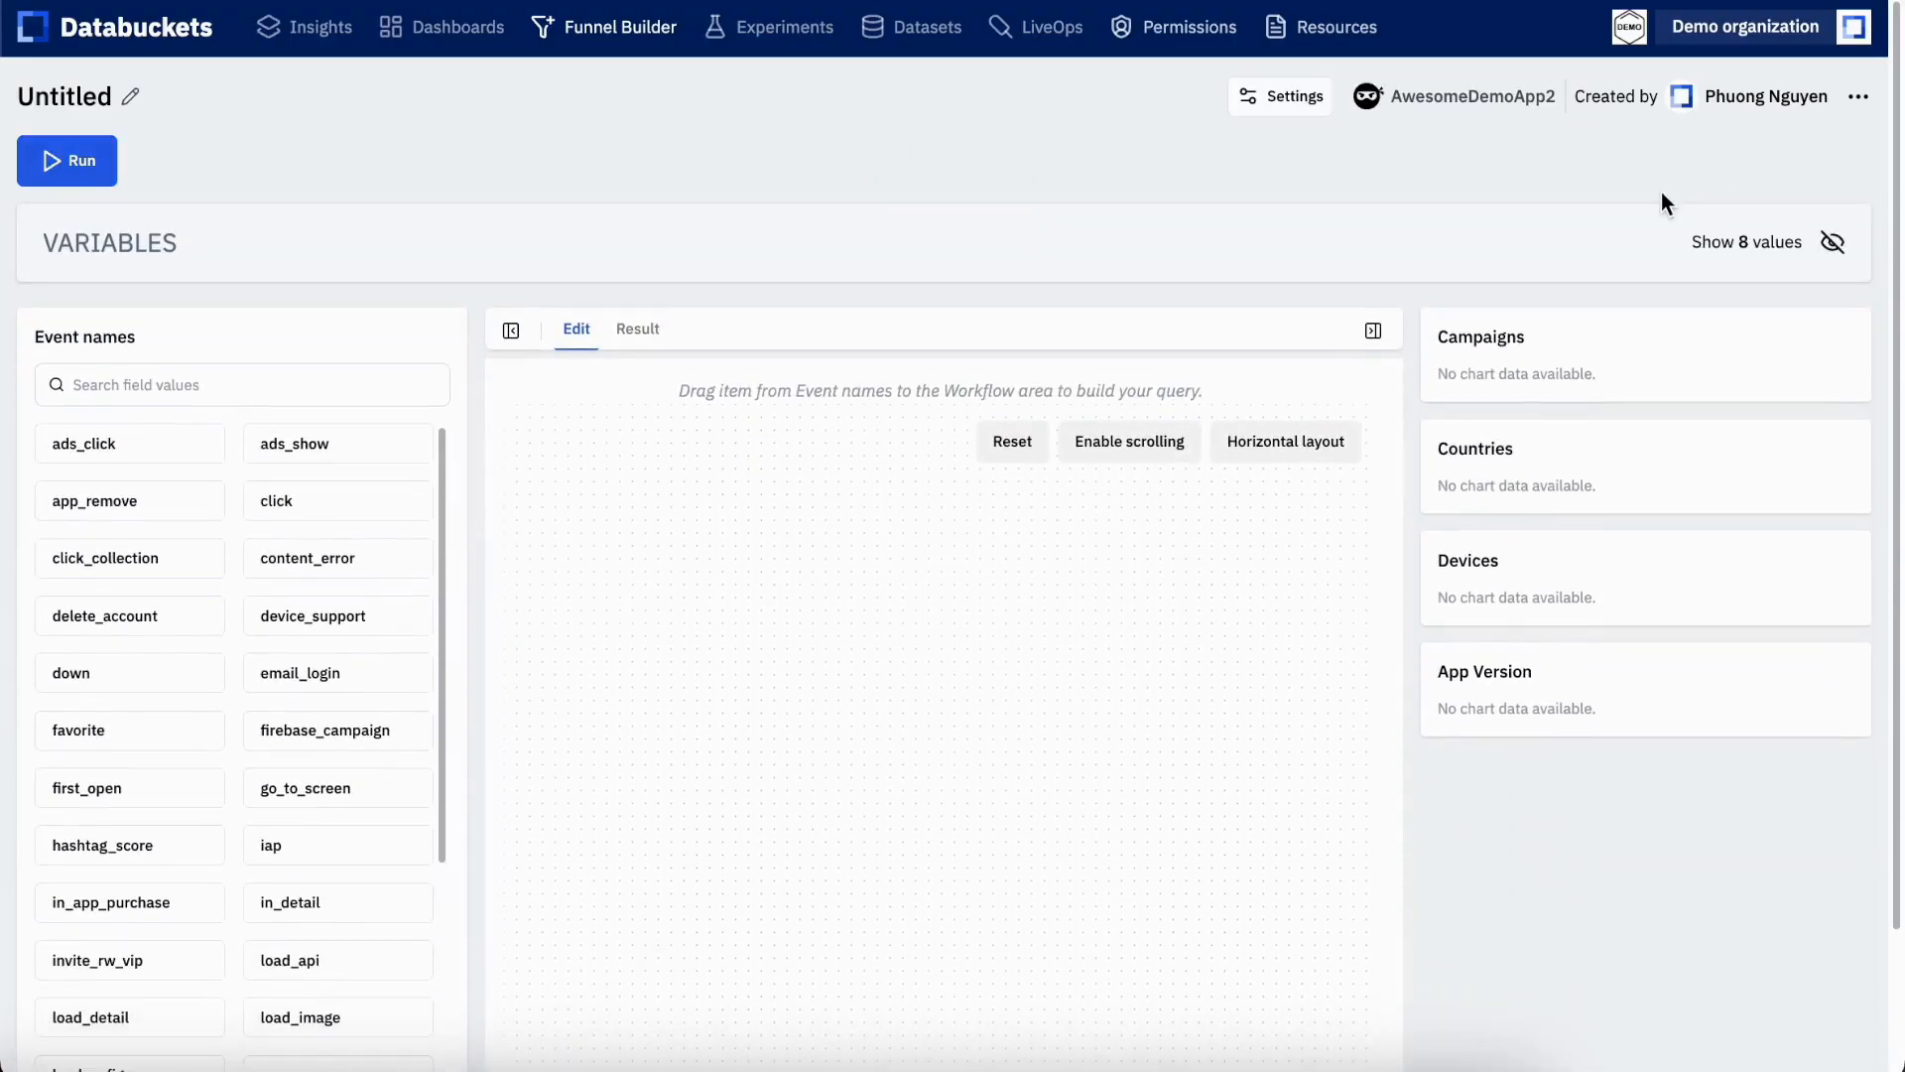
scroll(1663, 193, "down", 2)
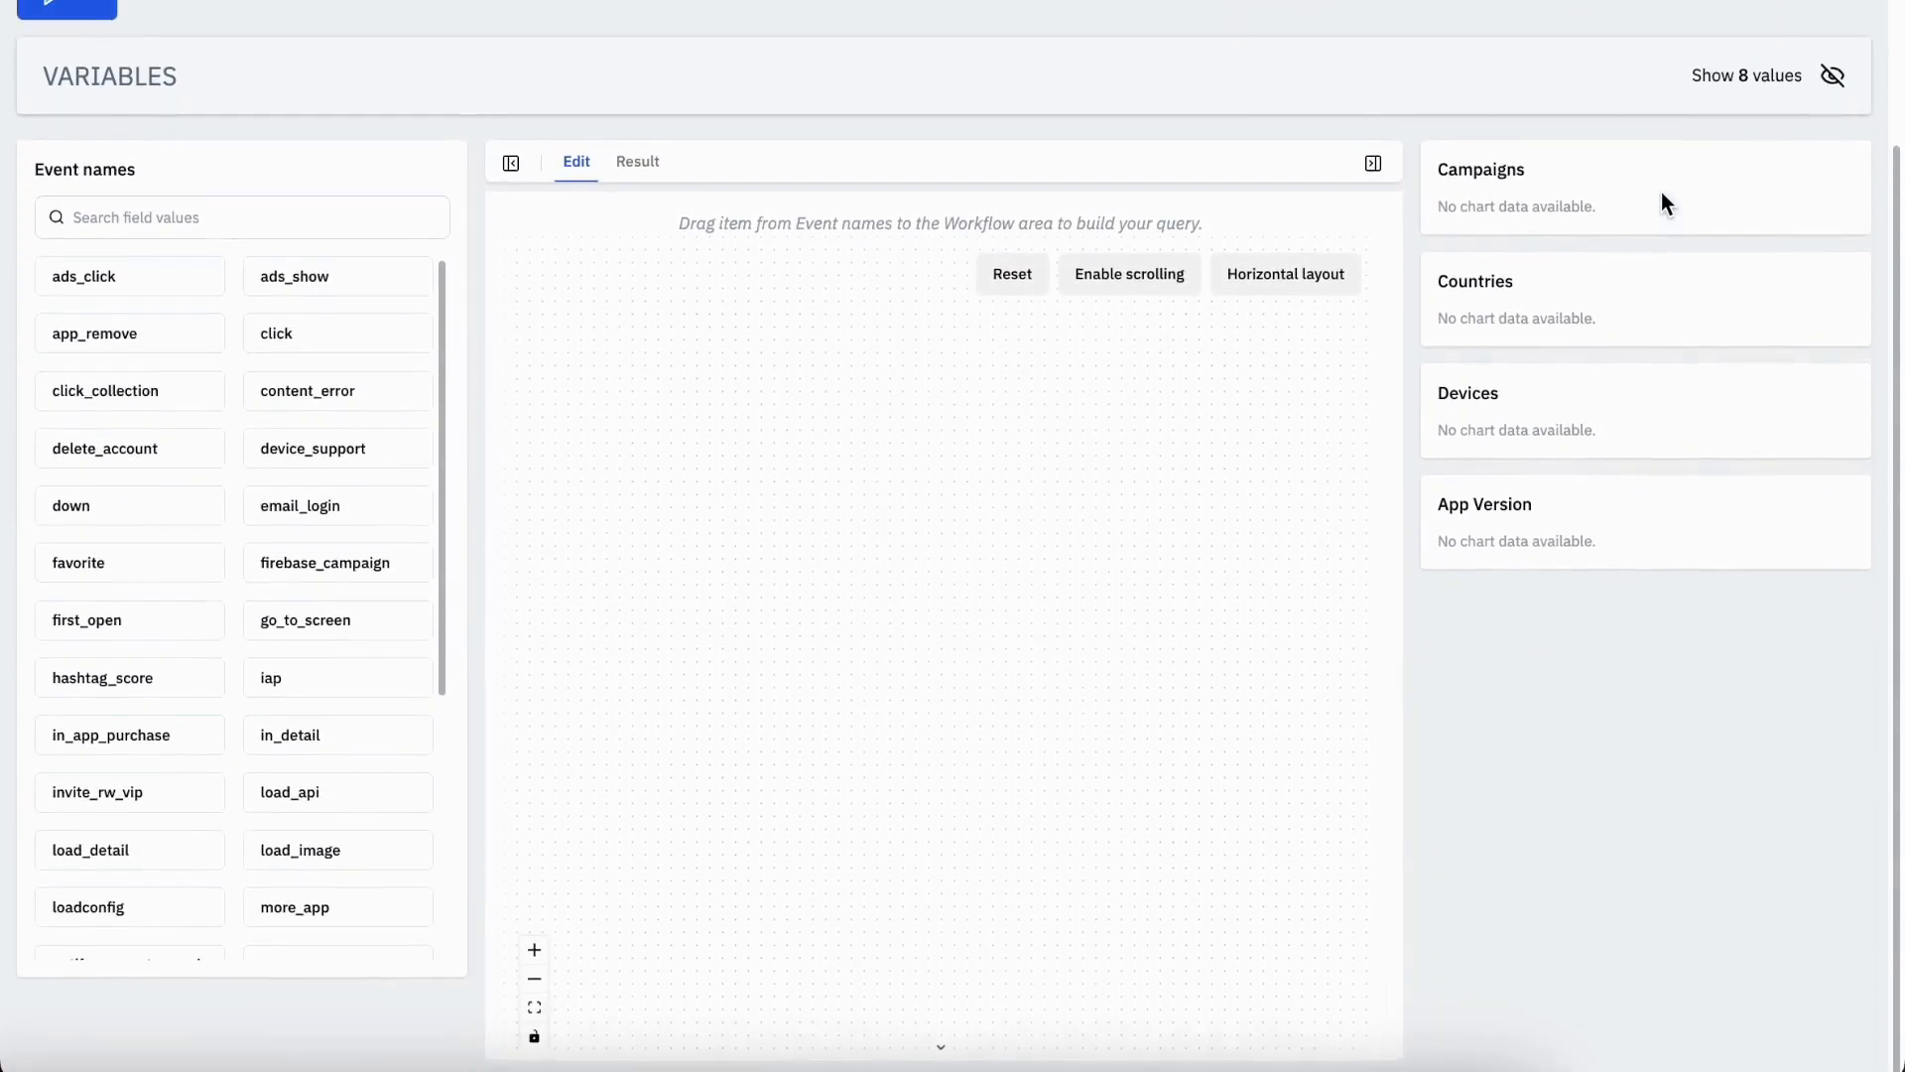
scroll(1661, 194, "up", 3)
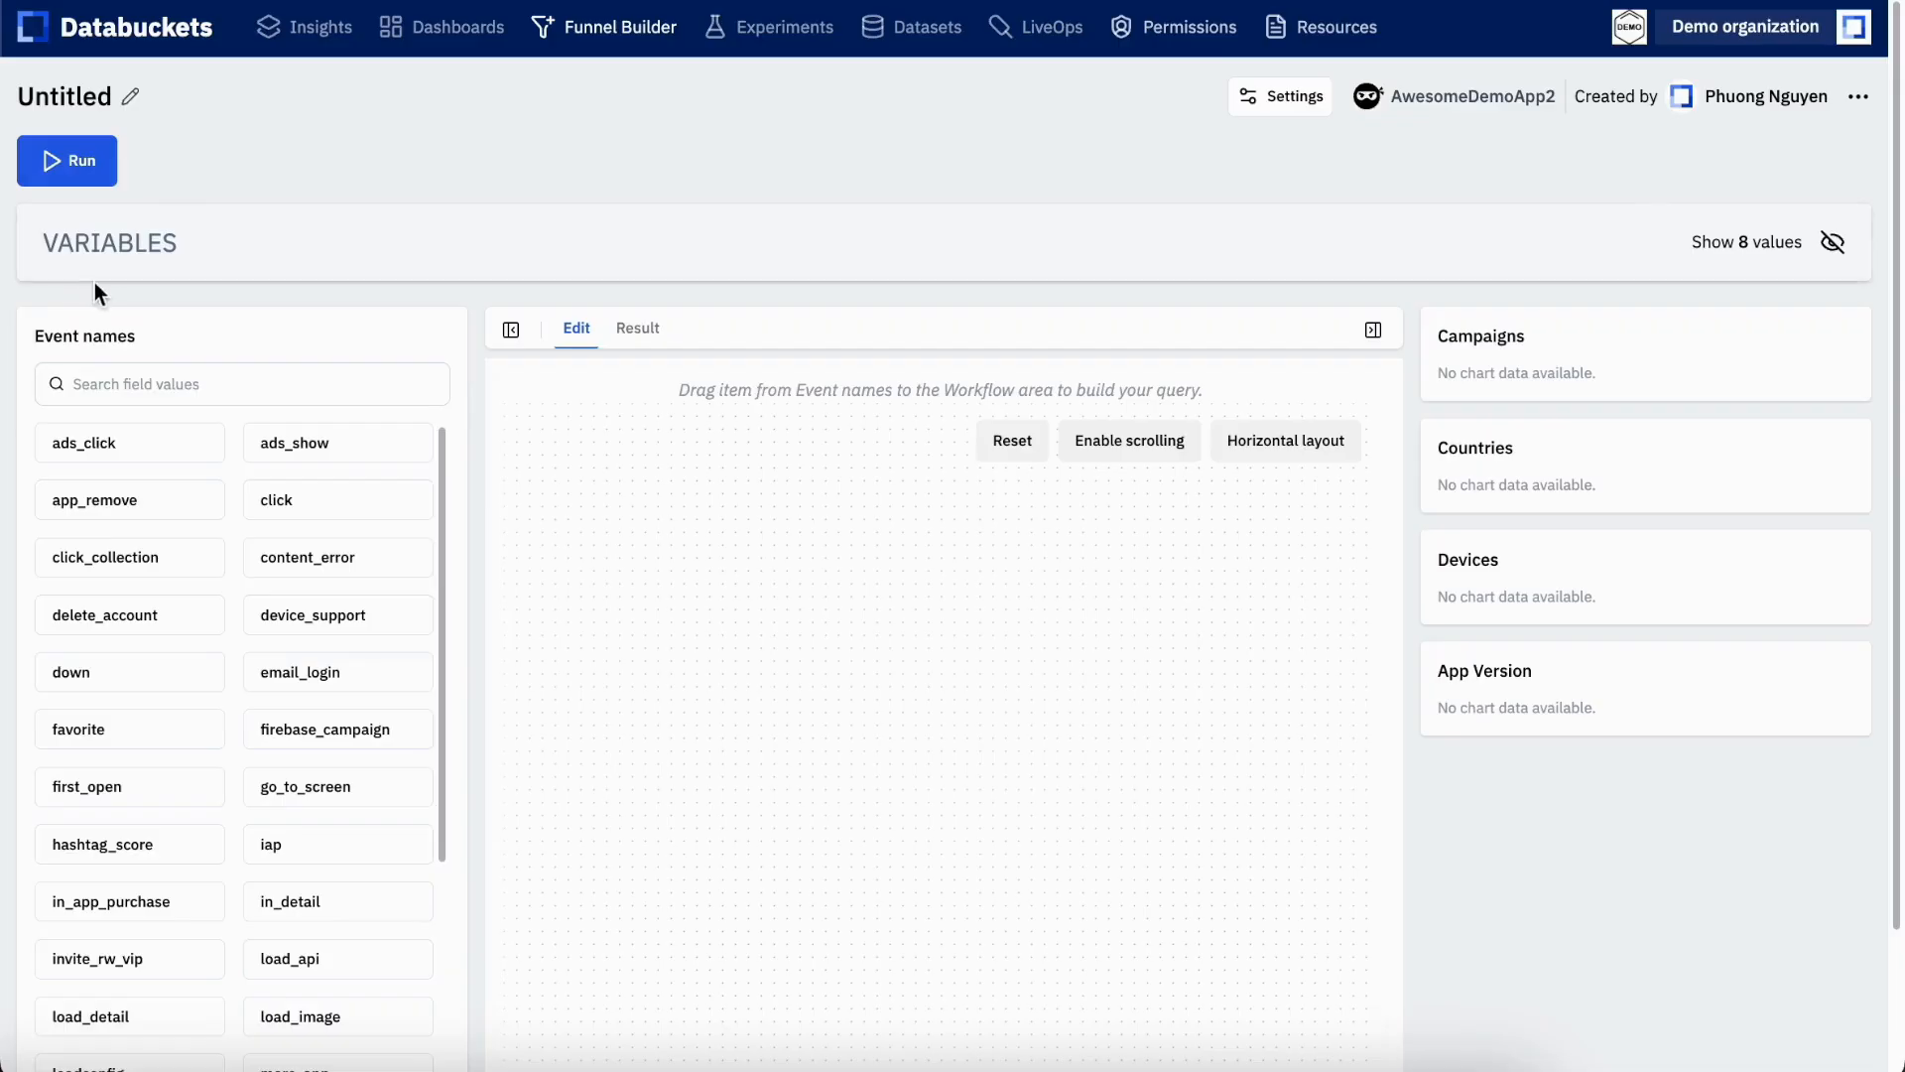
left_click(1832, 242)
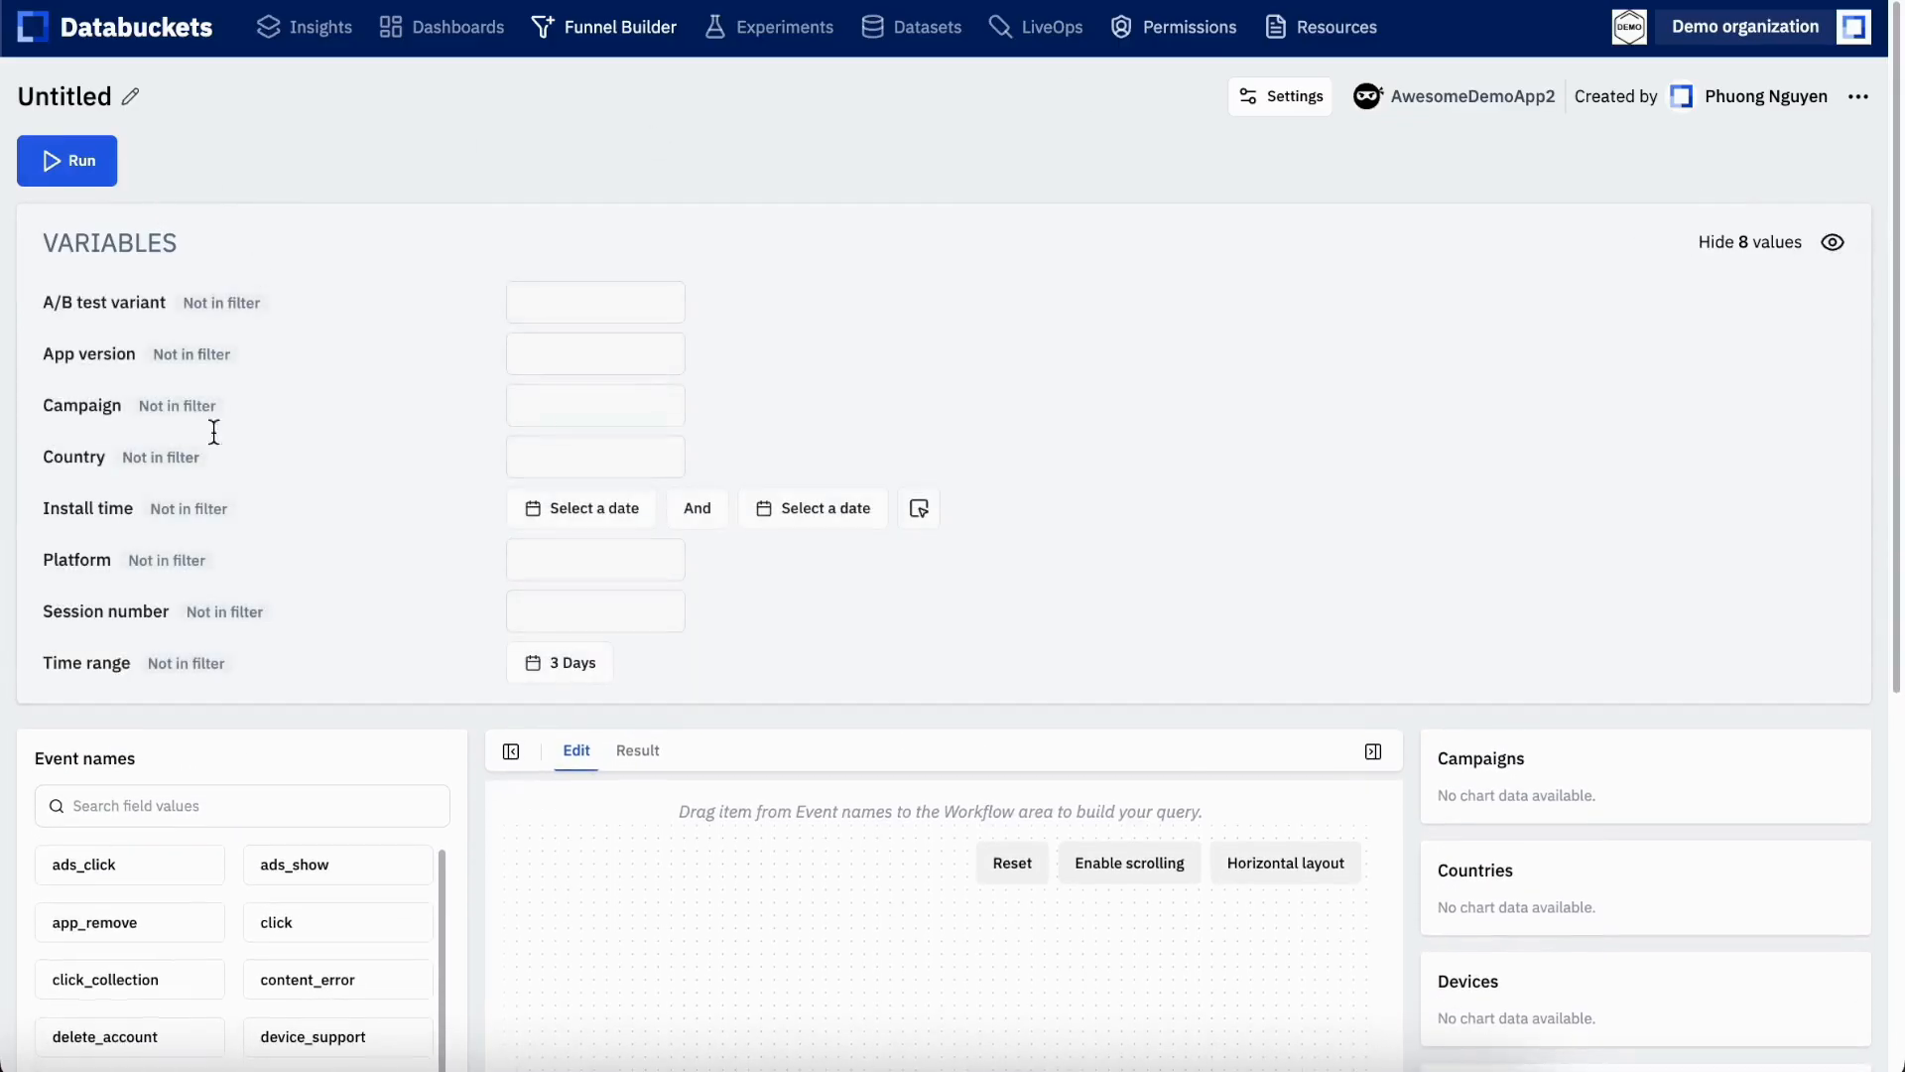
left_click(1833, 242)
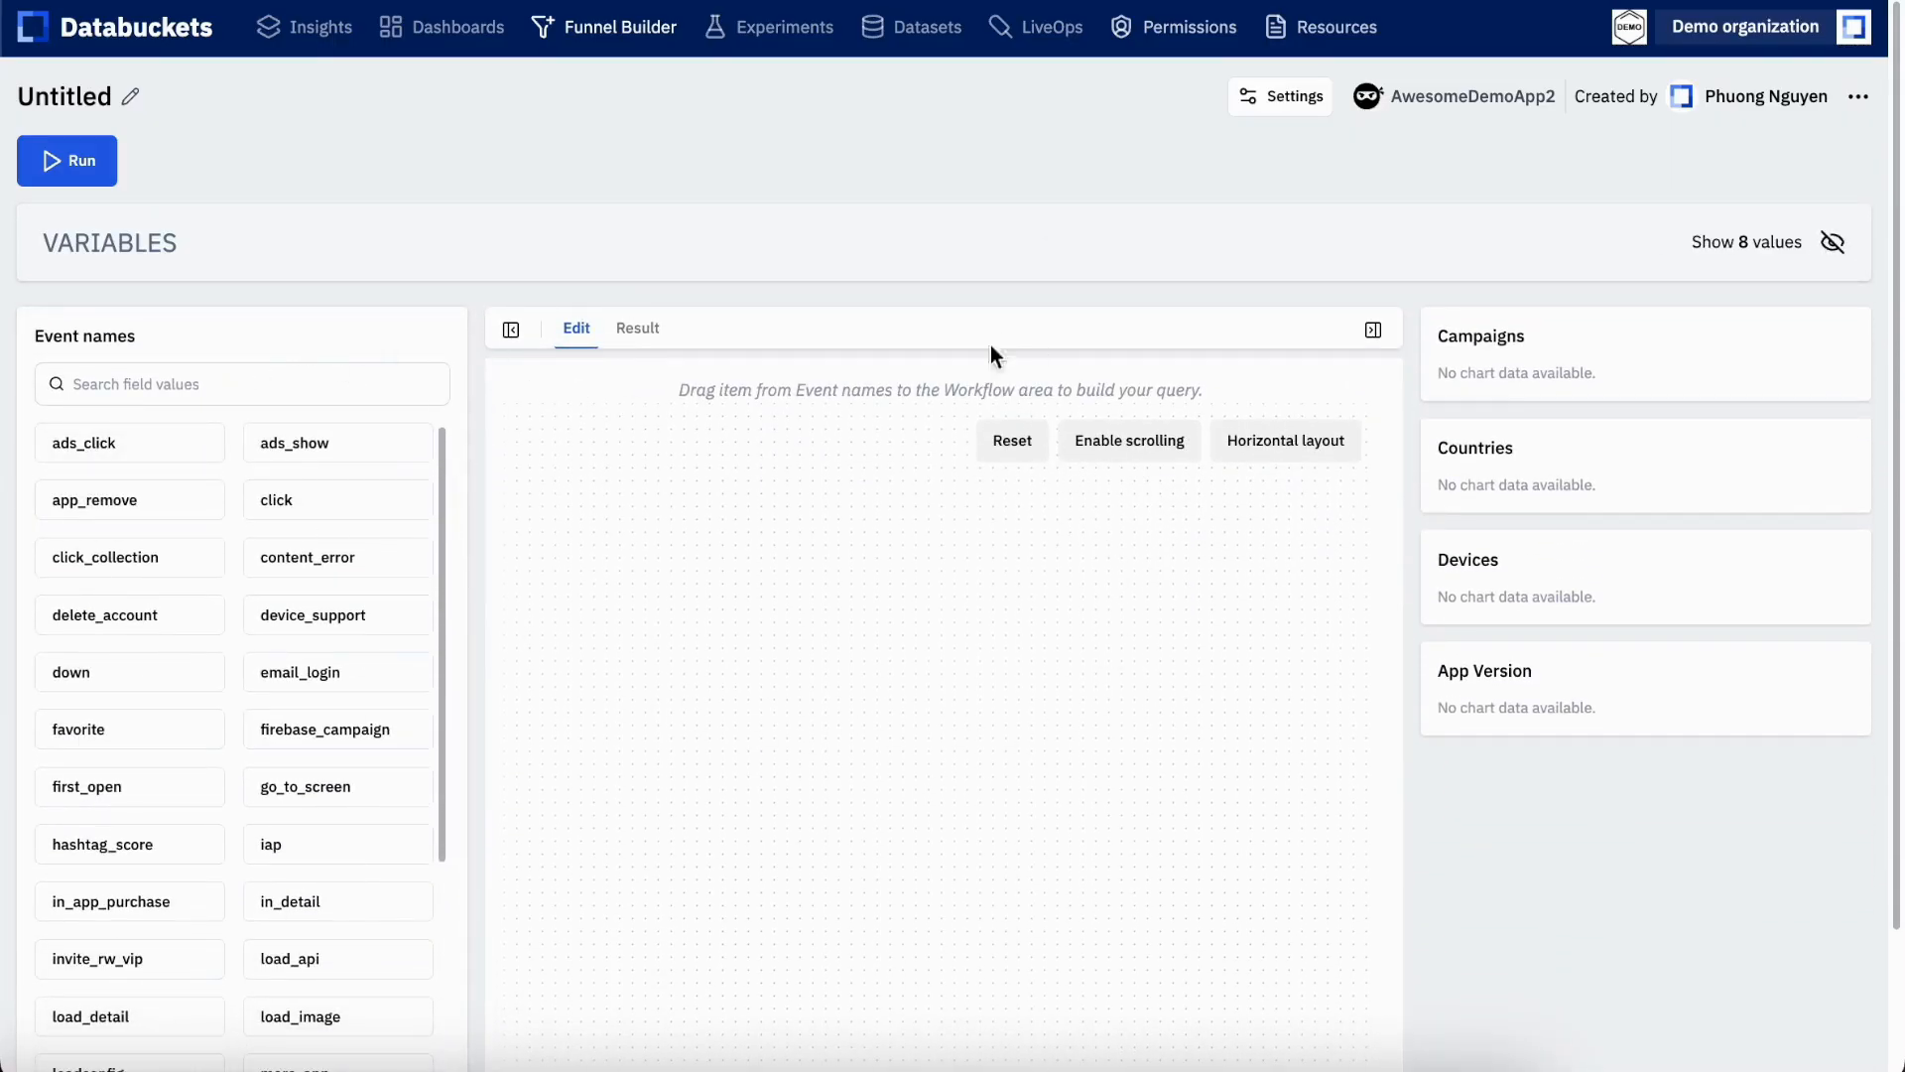
Collapse and restore the event names list and the chart summaries beside the workflow area
left_click(511, 330)
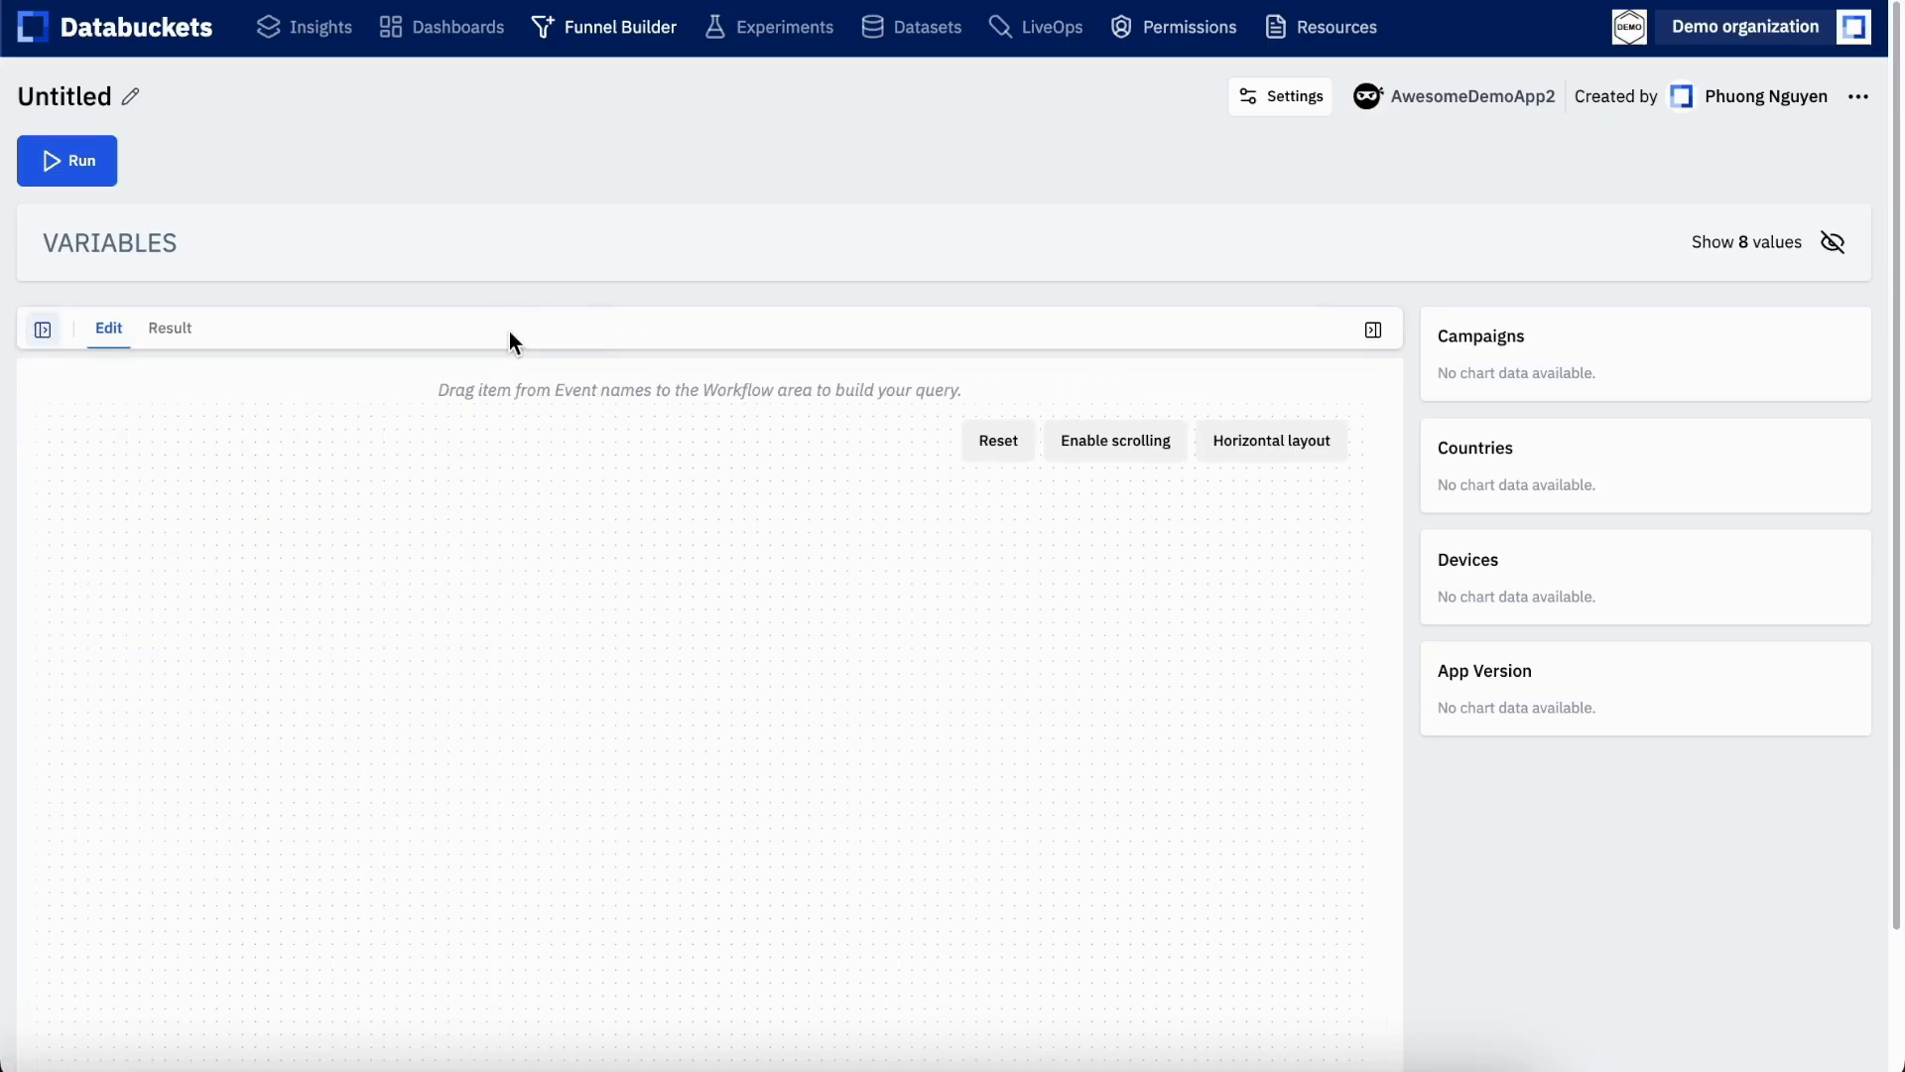
left_click(42, 331)
left_click(1373, 329)
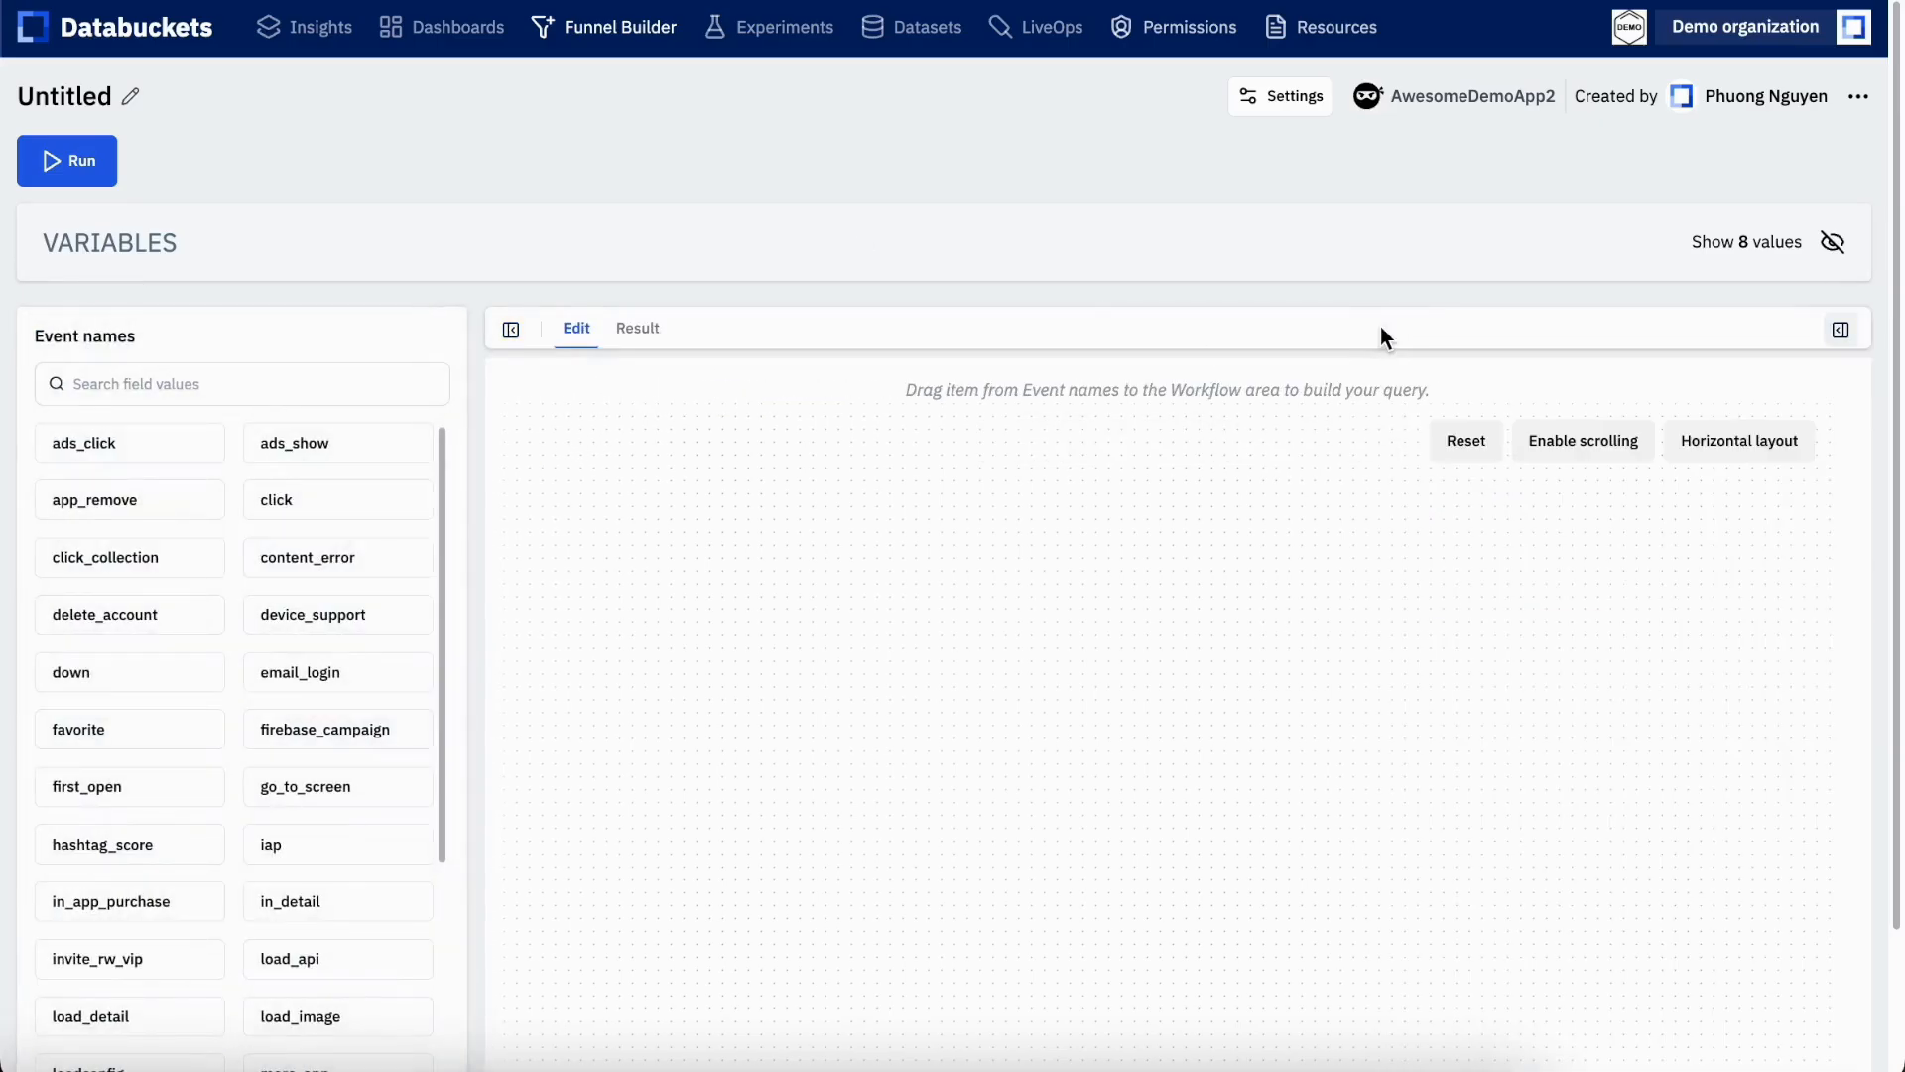
left_click(1839, 330)
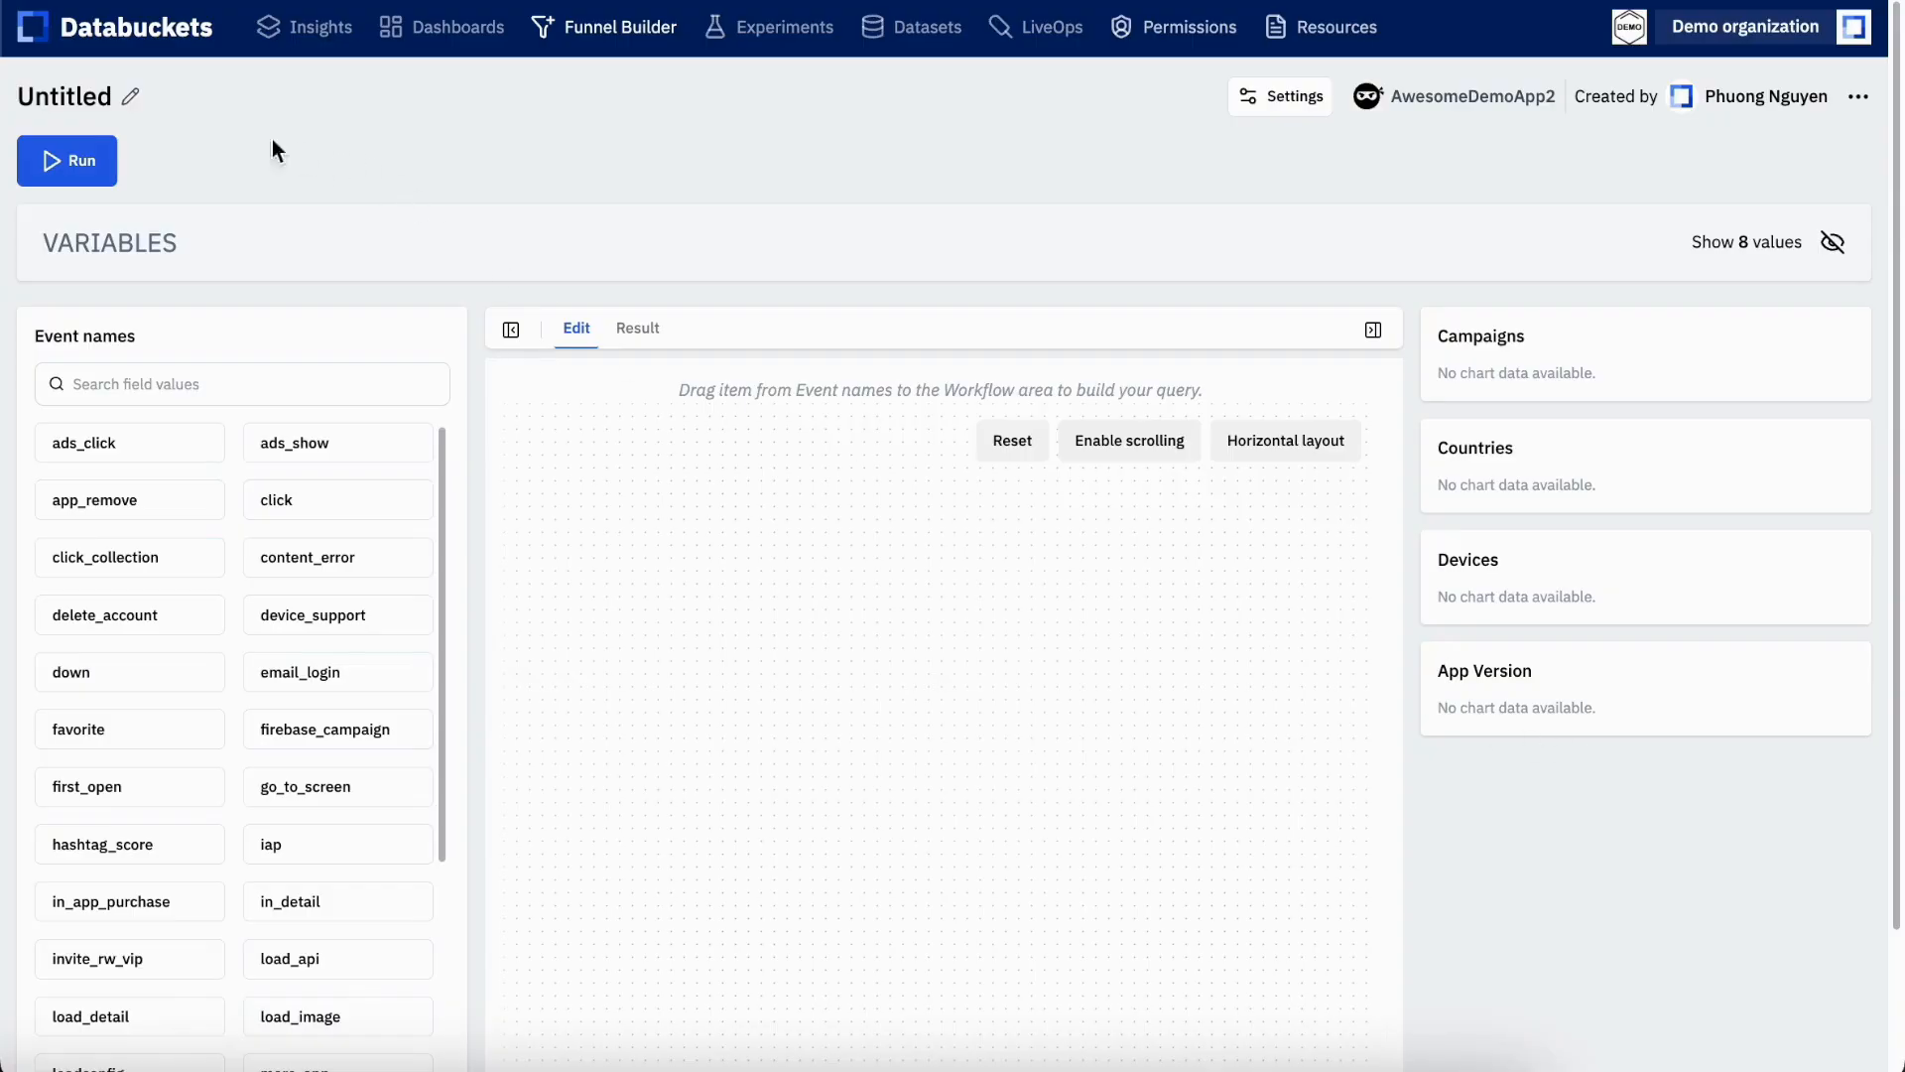
Rename the untitled funnel as Demo Funnel and save the title
left_click(132, 95)
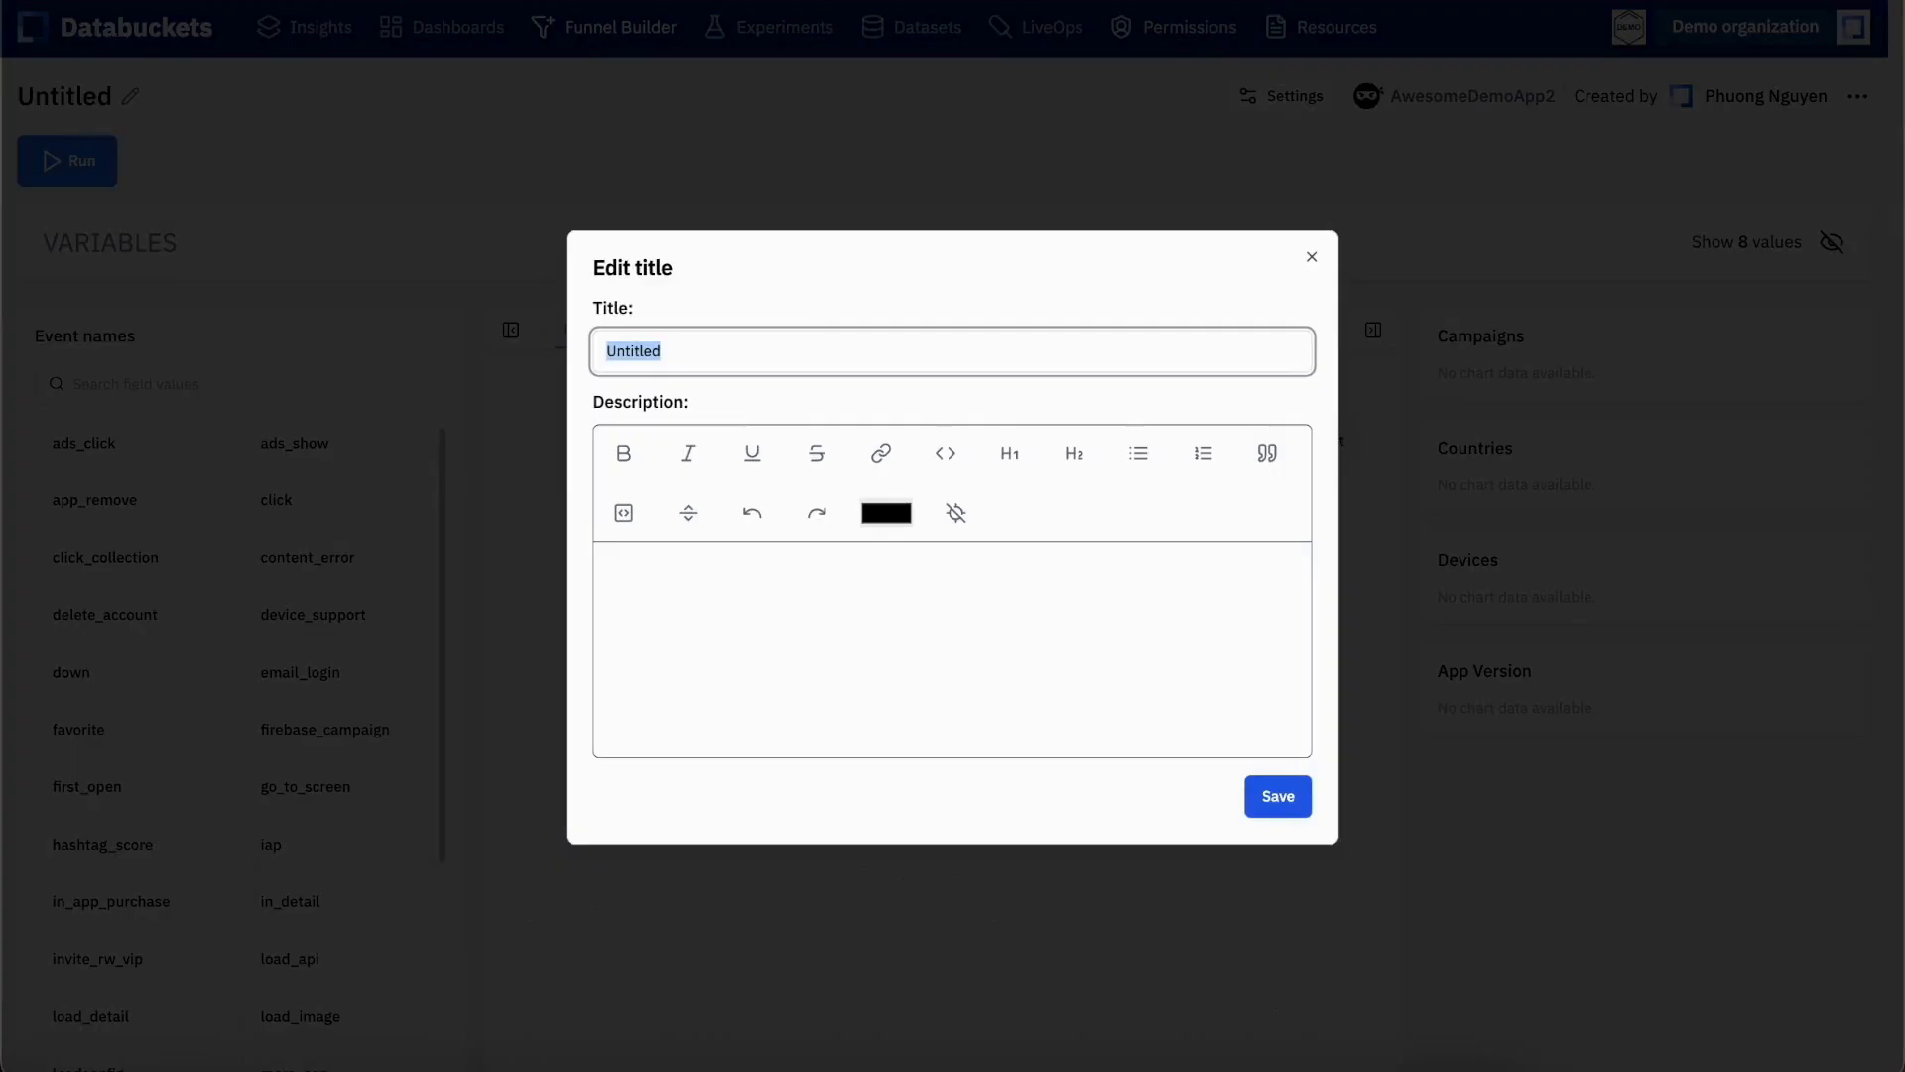
type("Demo Funnel")
left_click(1276, 799)
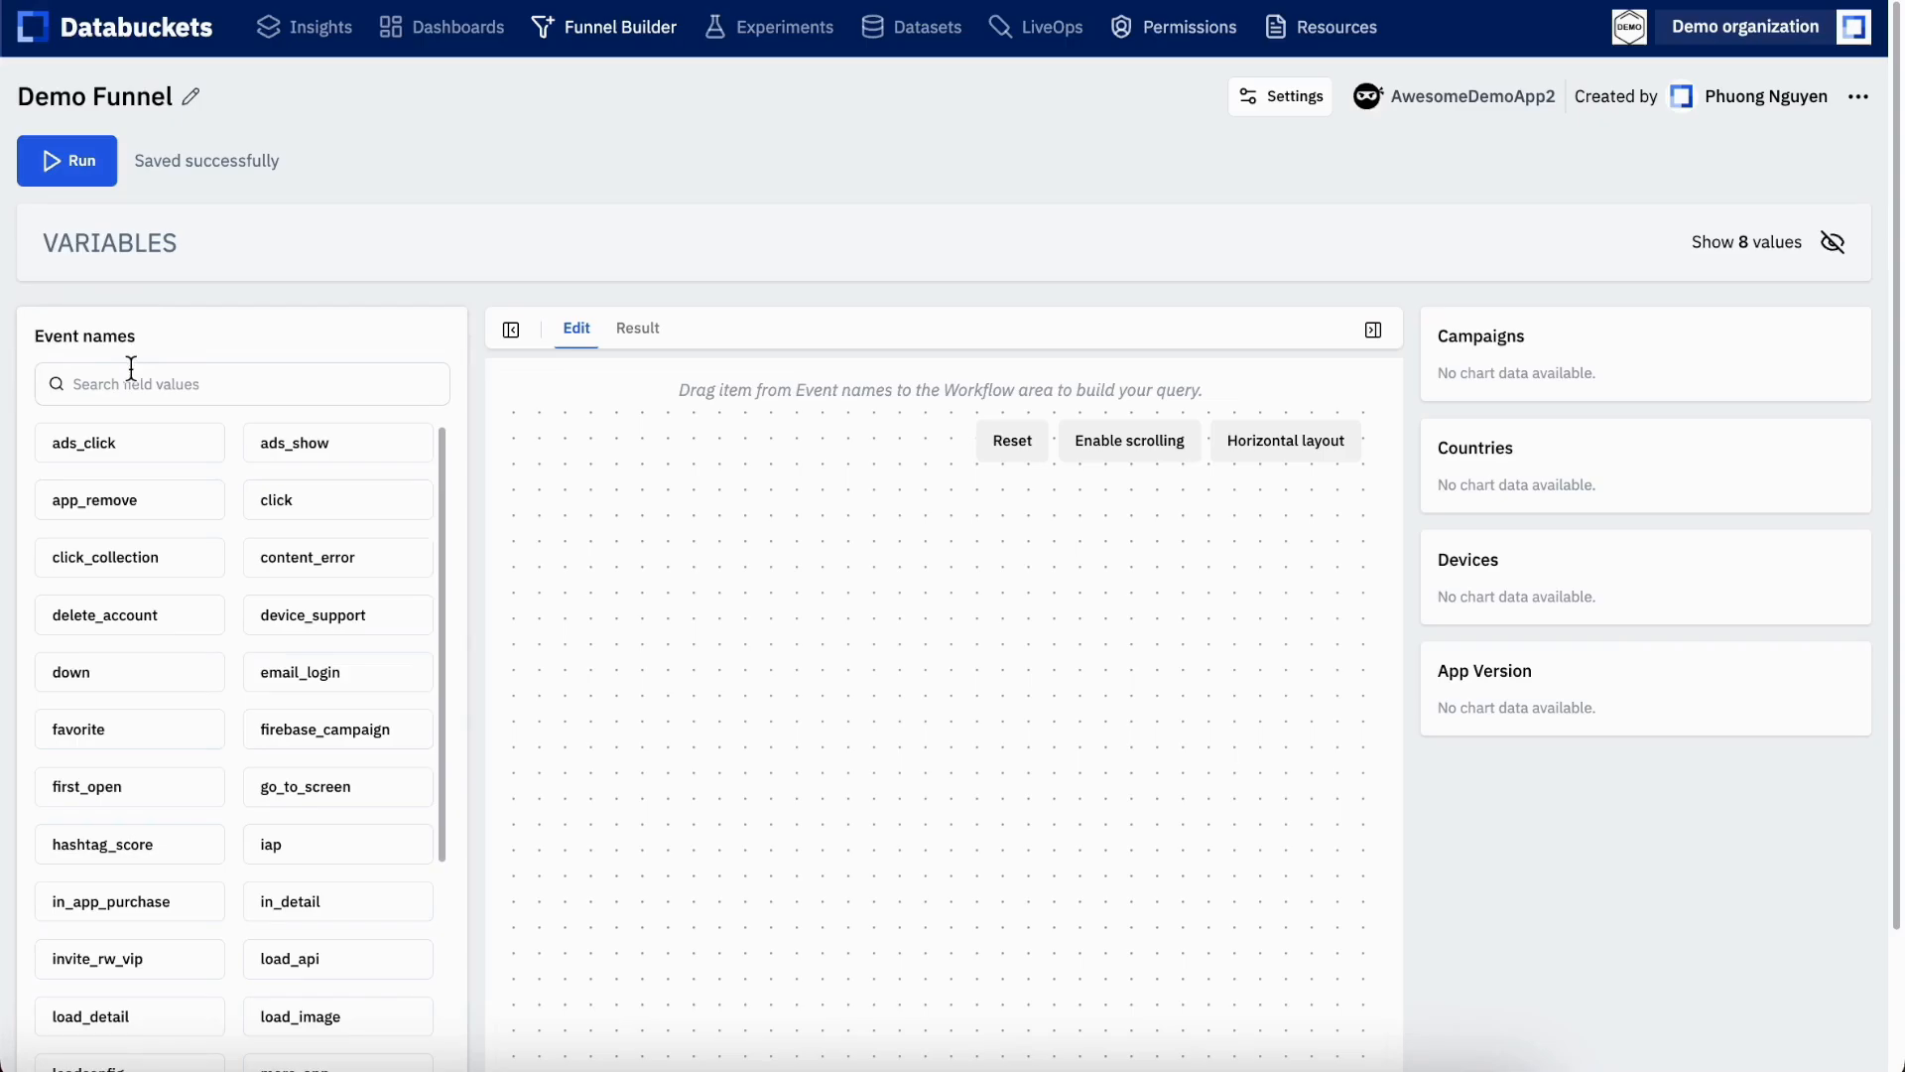
Find the first_open event and place it near the upper middle of the workflow as step 0
left_click(129, 381)
type("fir")
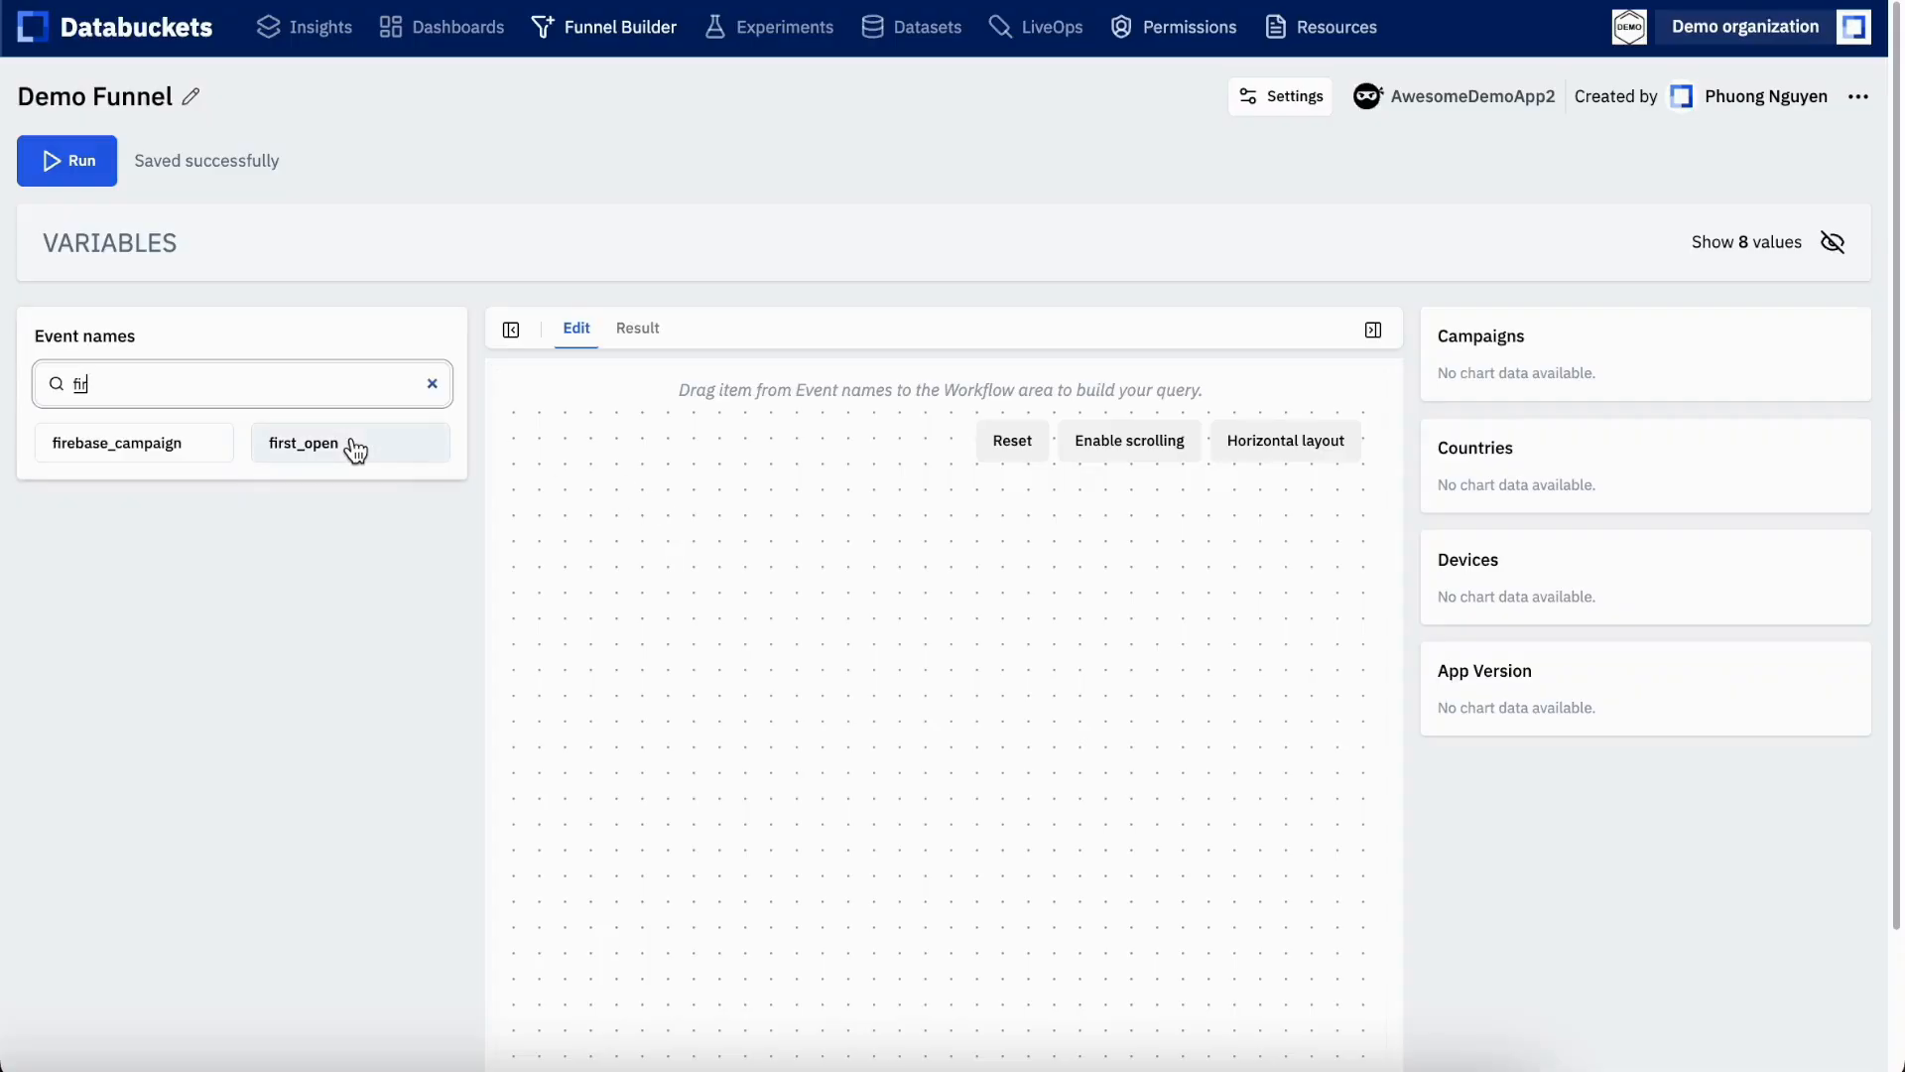
left_click_drag(308, 453, 859, 506)
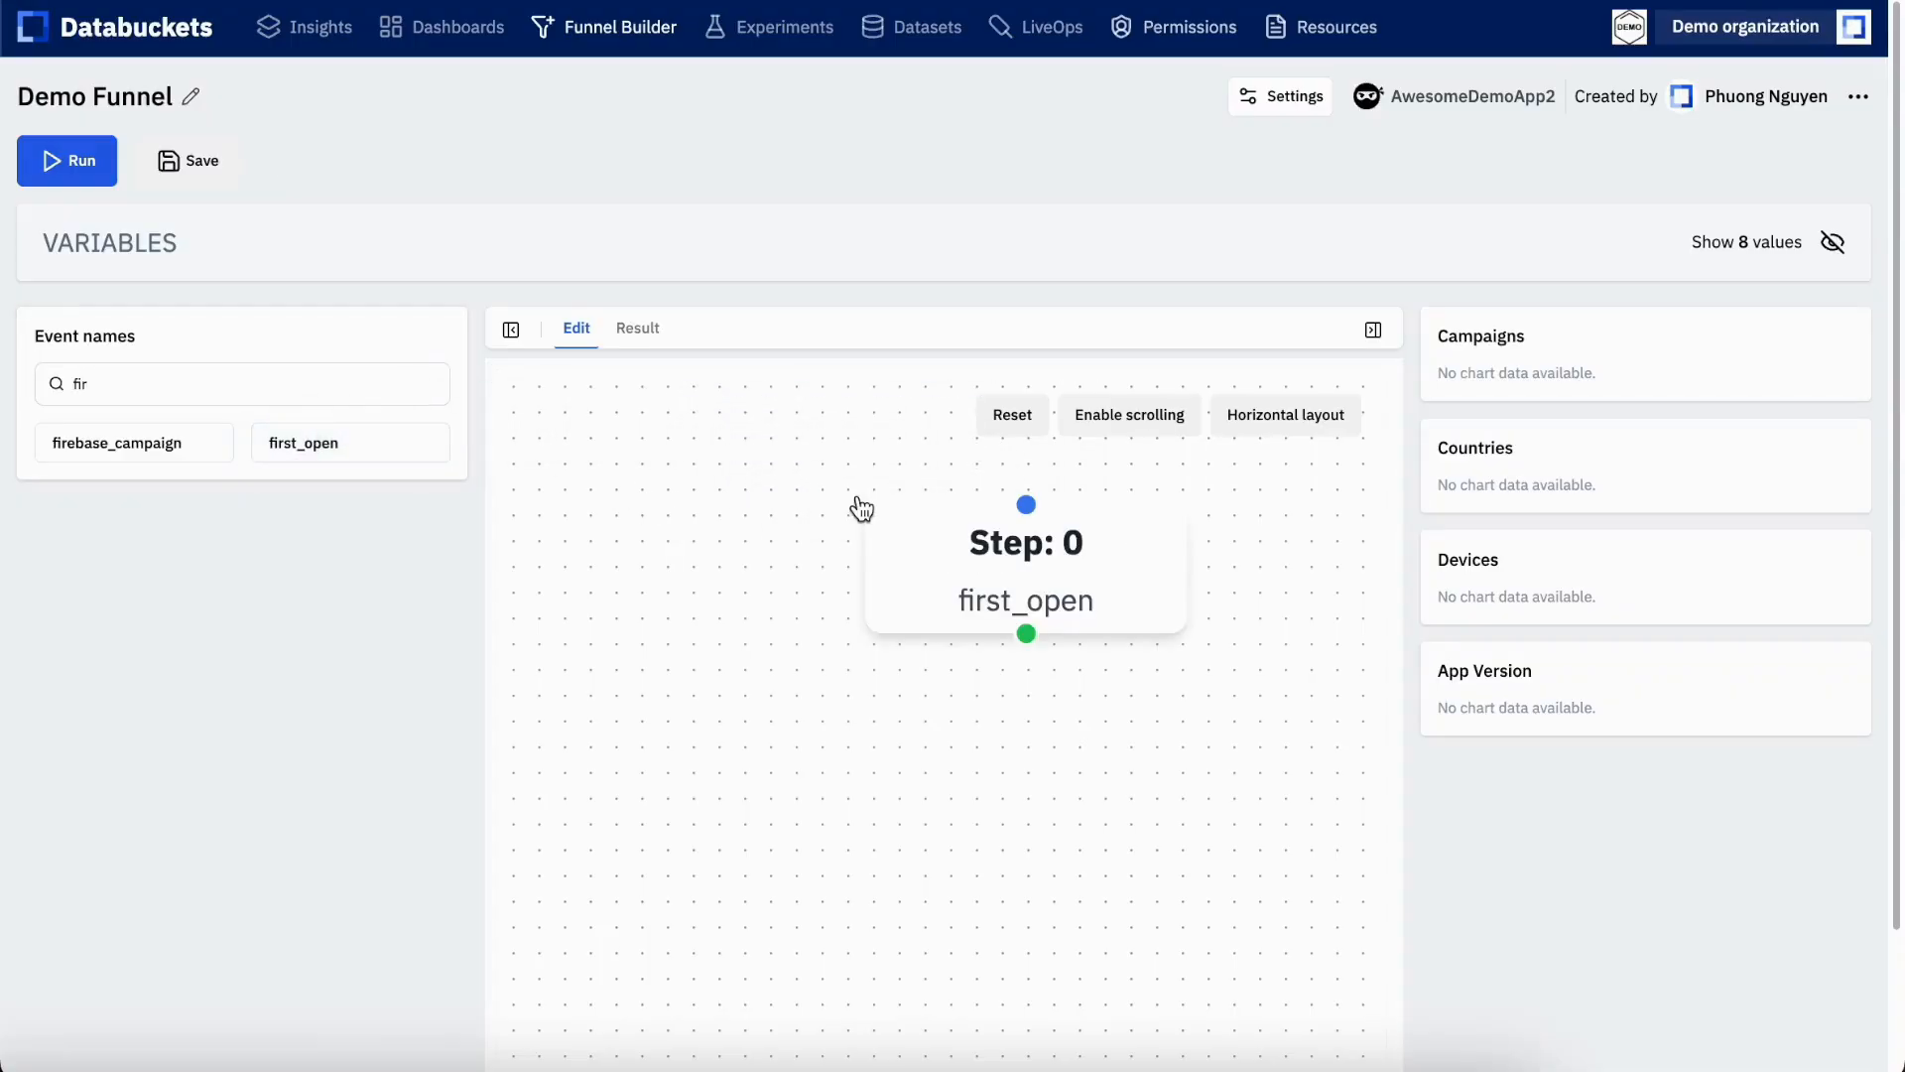
left_click_drag(1000, 559, 944, 519)
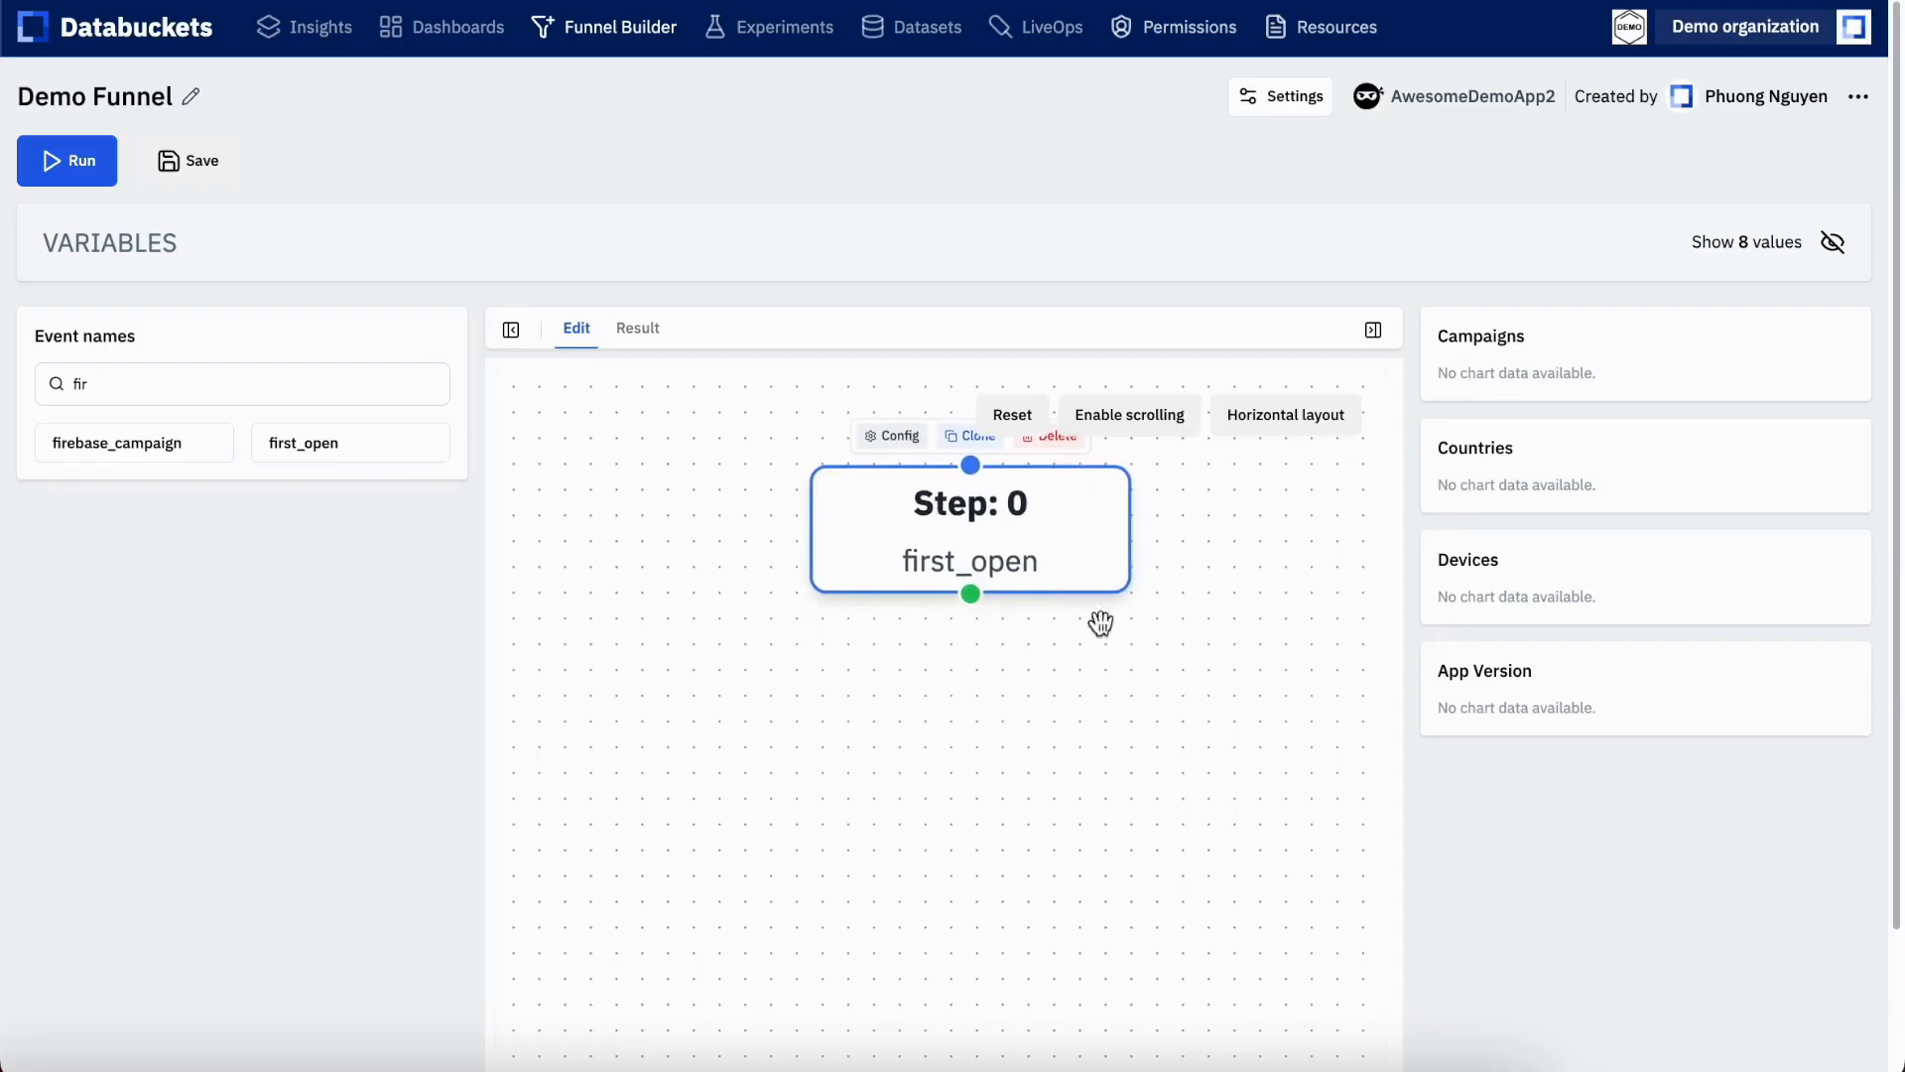
Find the go_to_screen event and add it to the workflow below the first_open step
left_click(161, 383)
key("ctrl+a")
type("go")
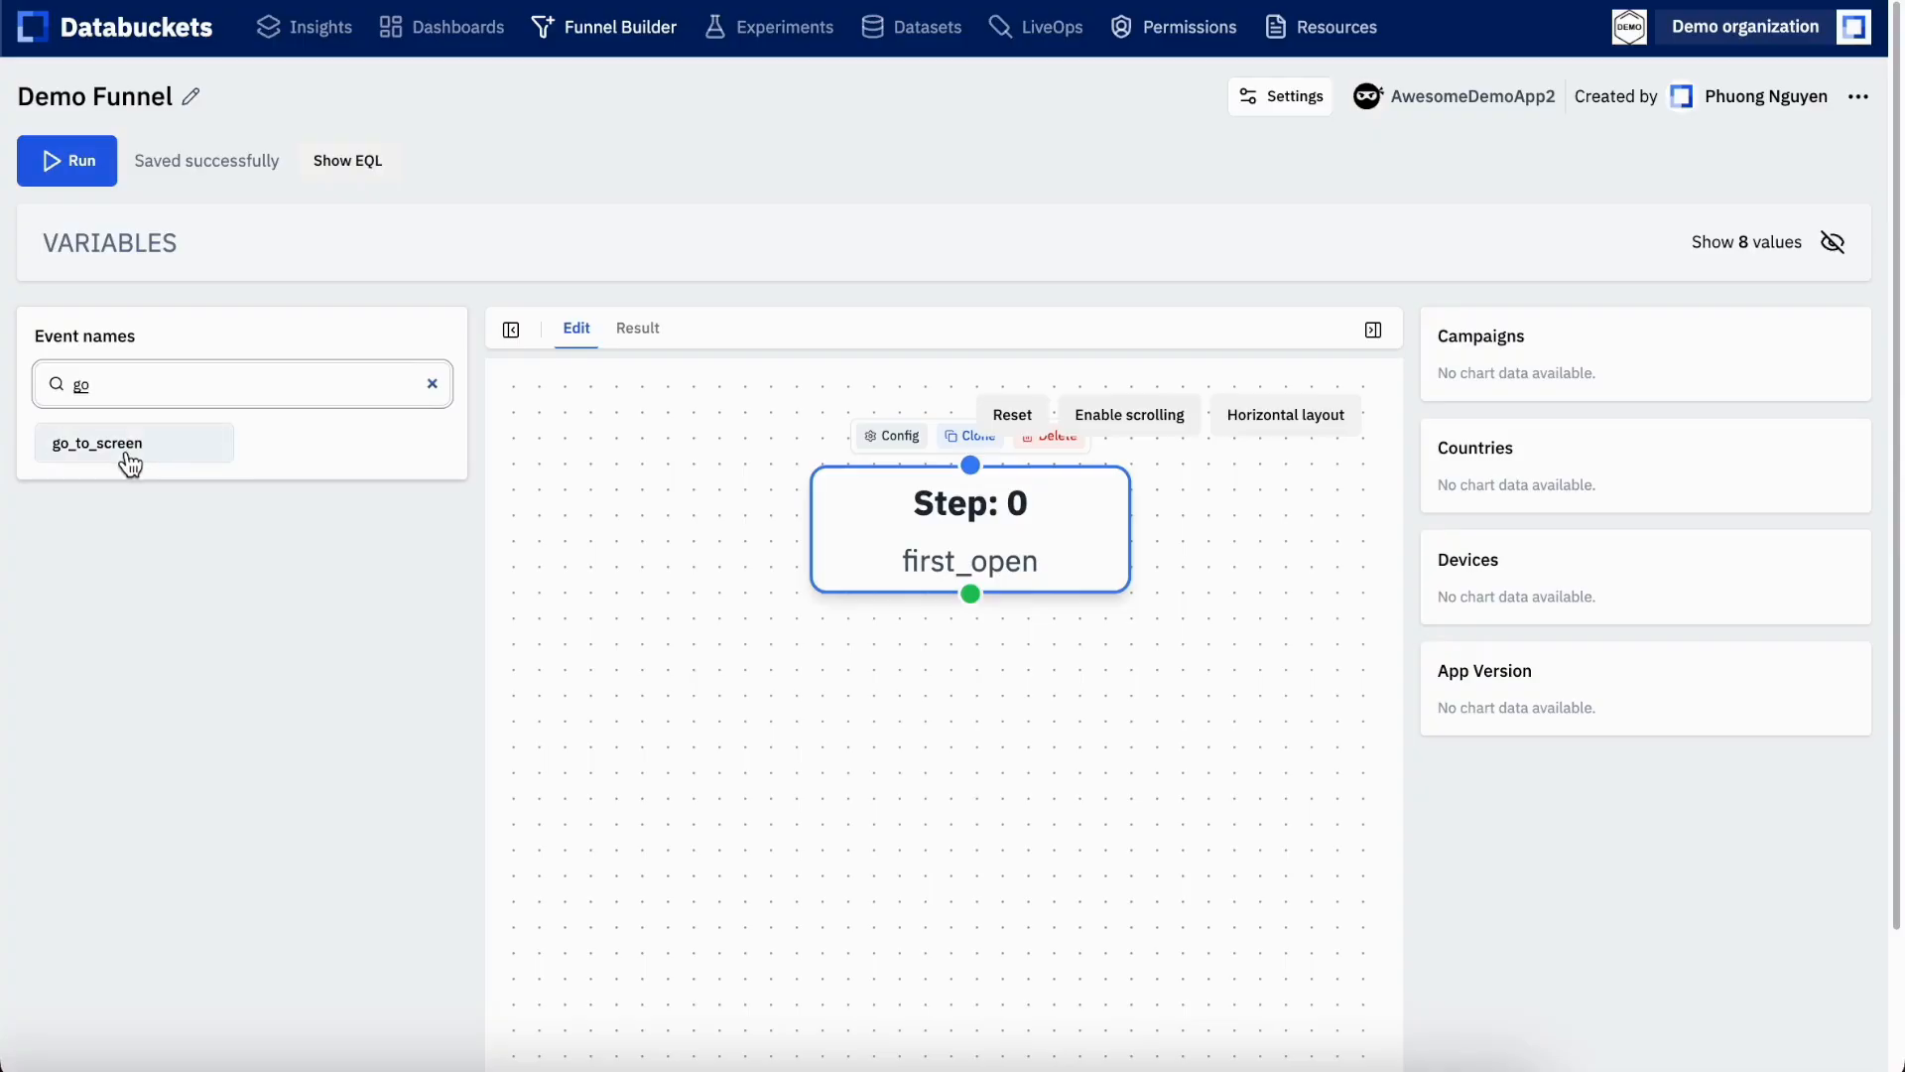
left_click_drag(98, 451, 670, 695)
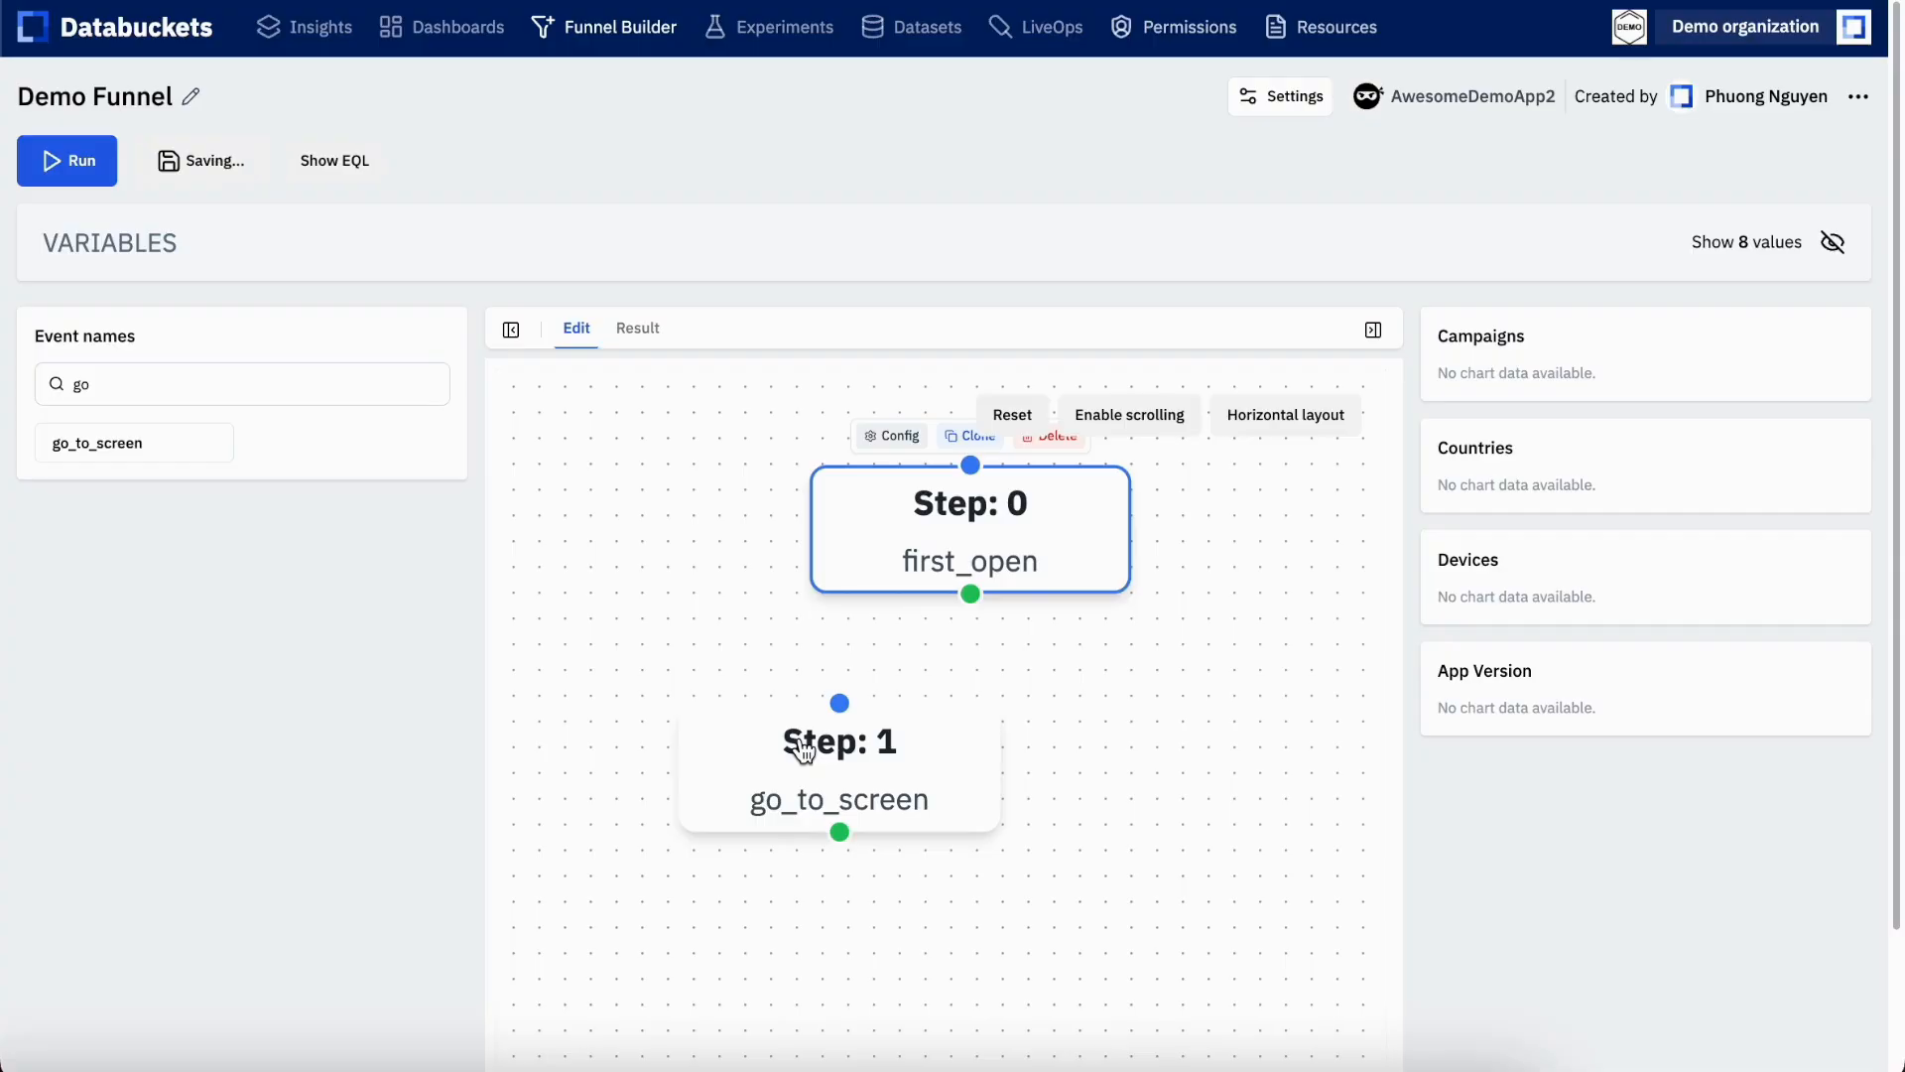
Configure the go_to_screen step with a screen_name parameter set to home_live
left_click(831, 754)
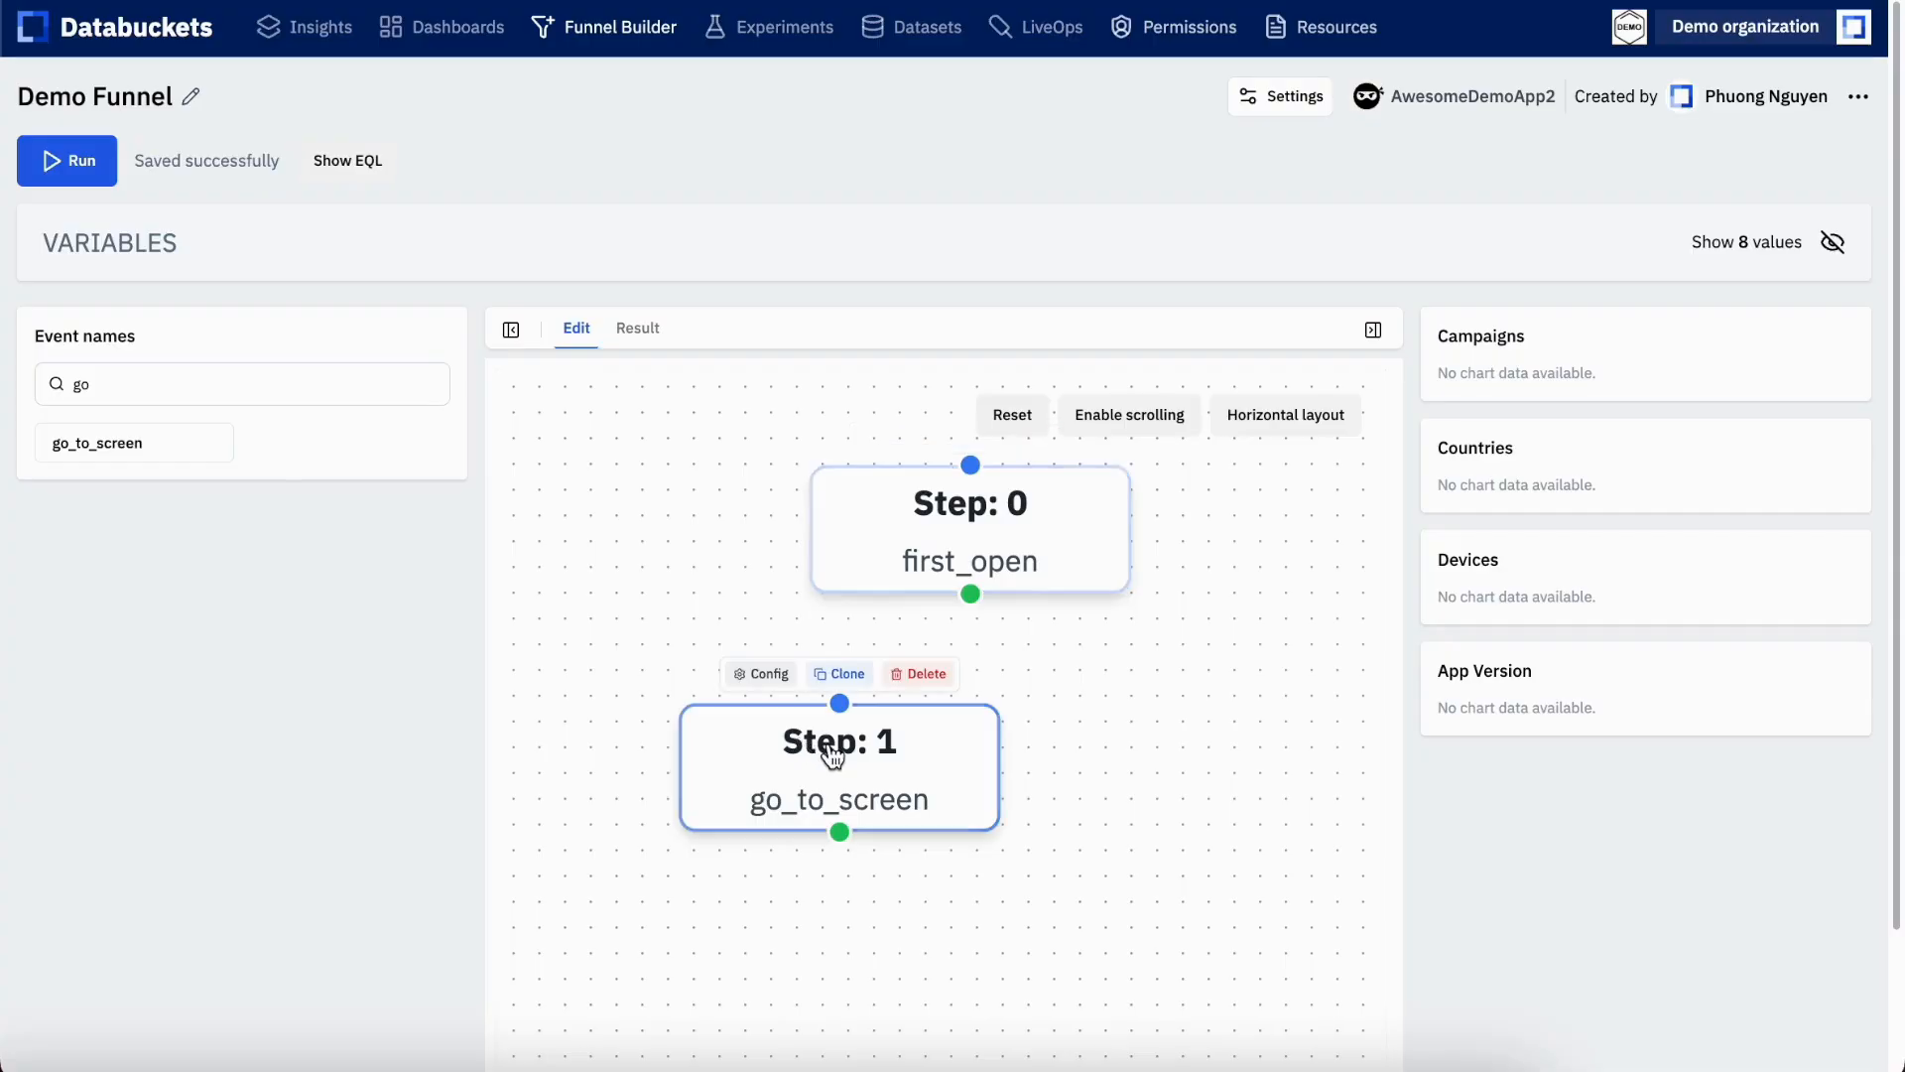
left_click(766, 674)
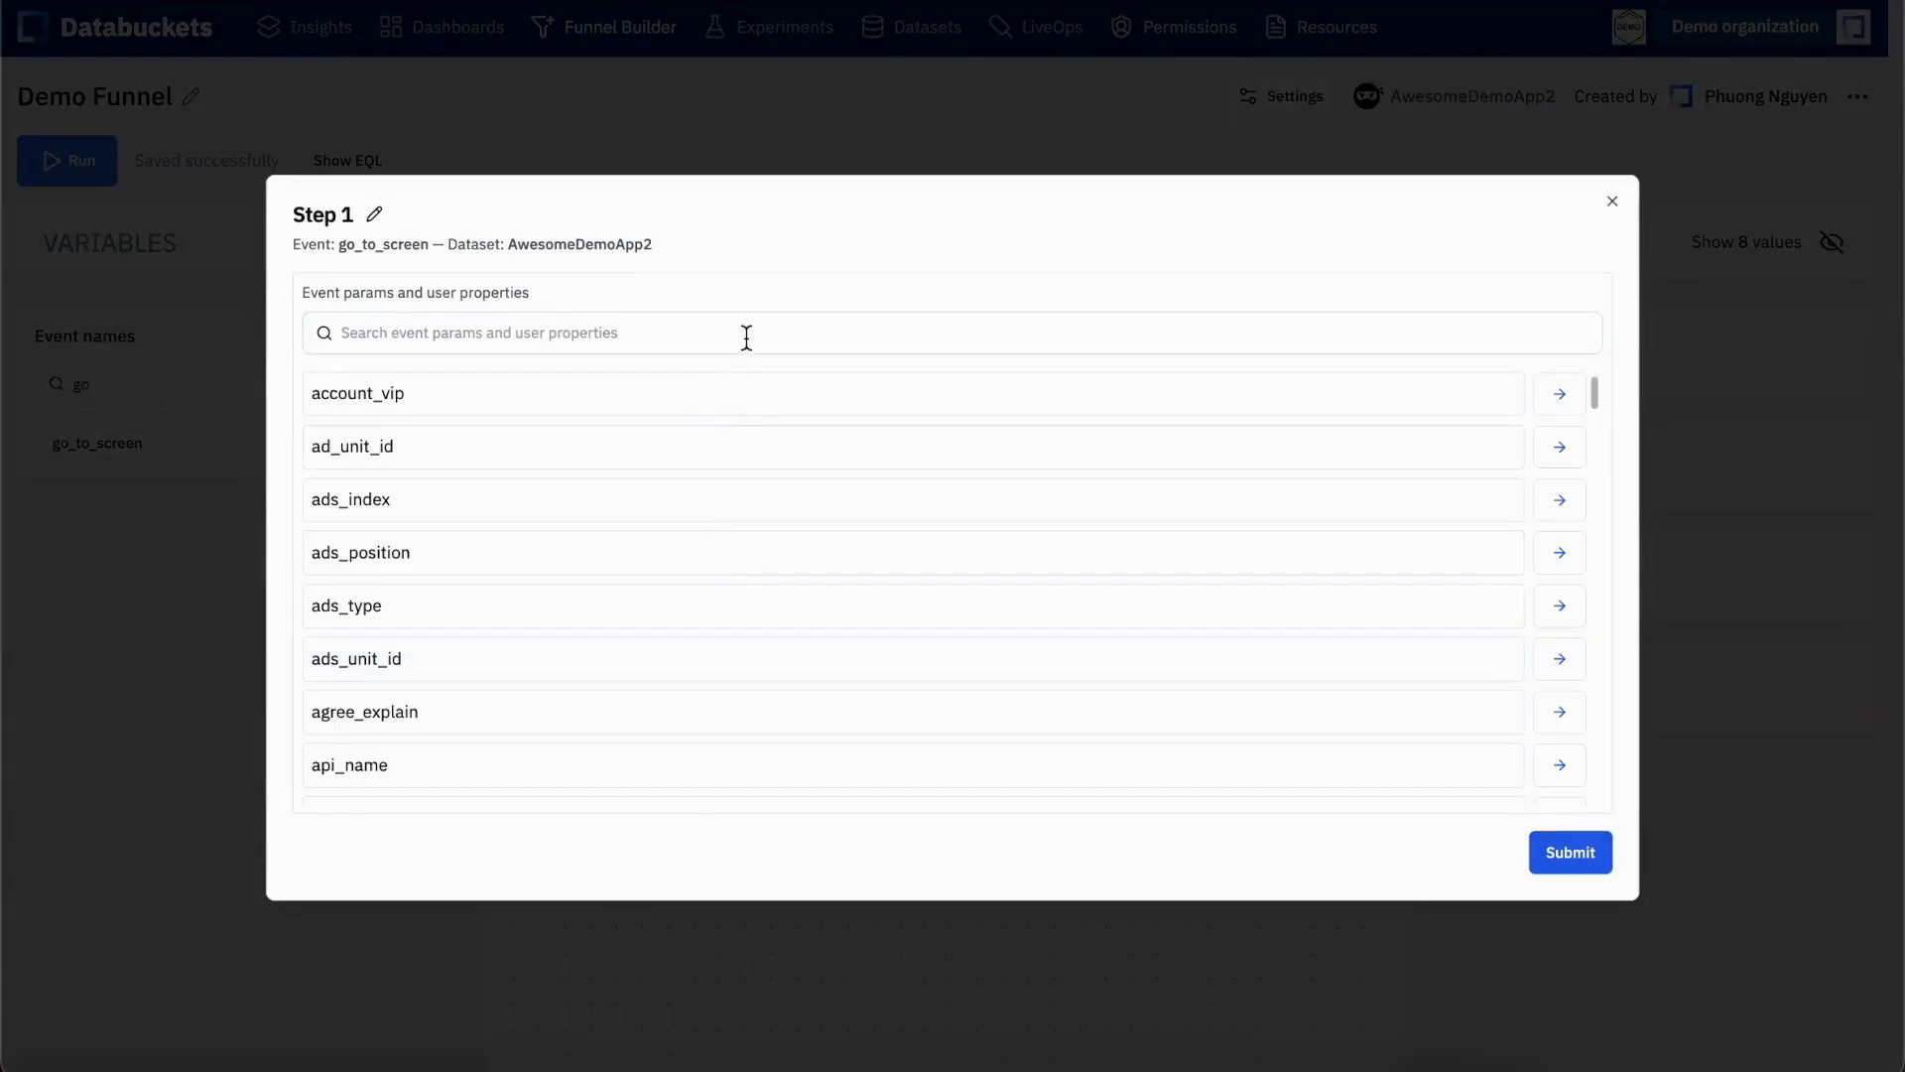
left_click(746, 337)
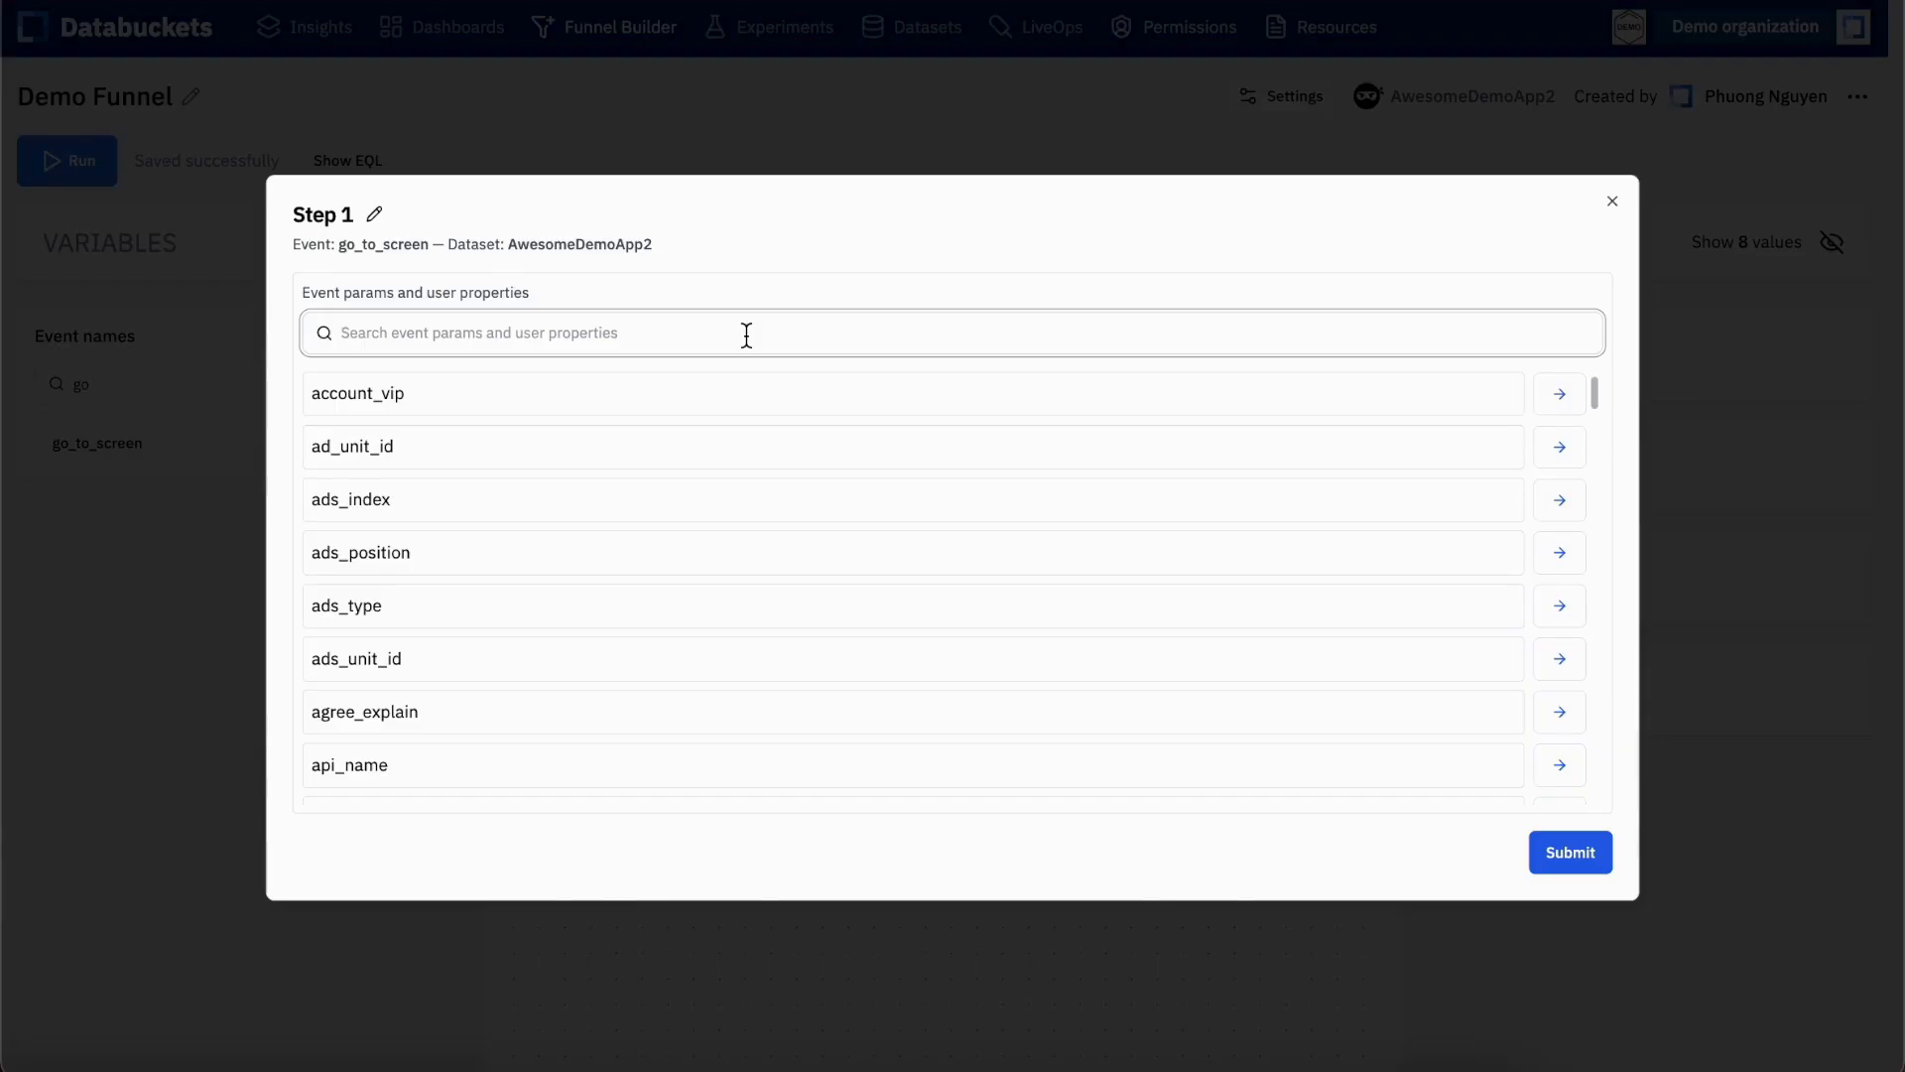
type("scre")
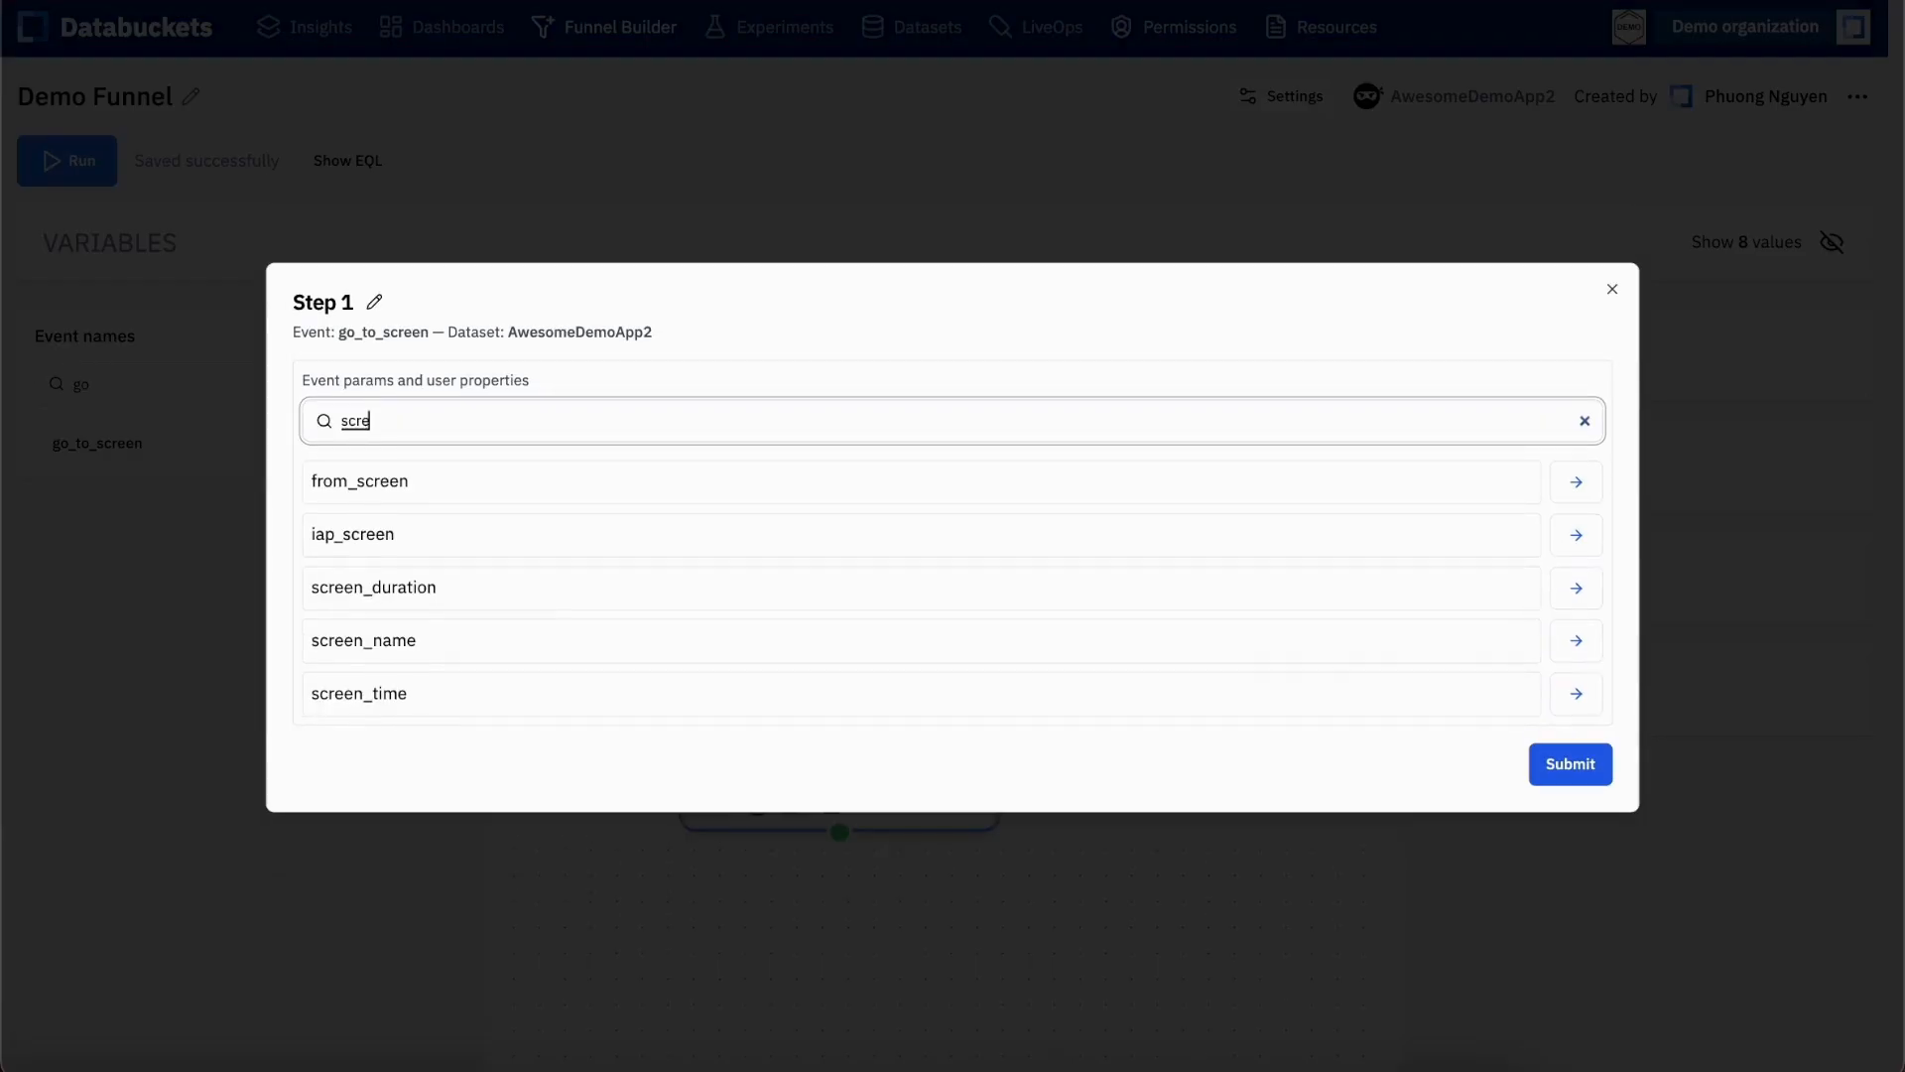
left_click(1577, 643)
left_click(1104, 454)
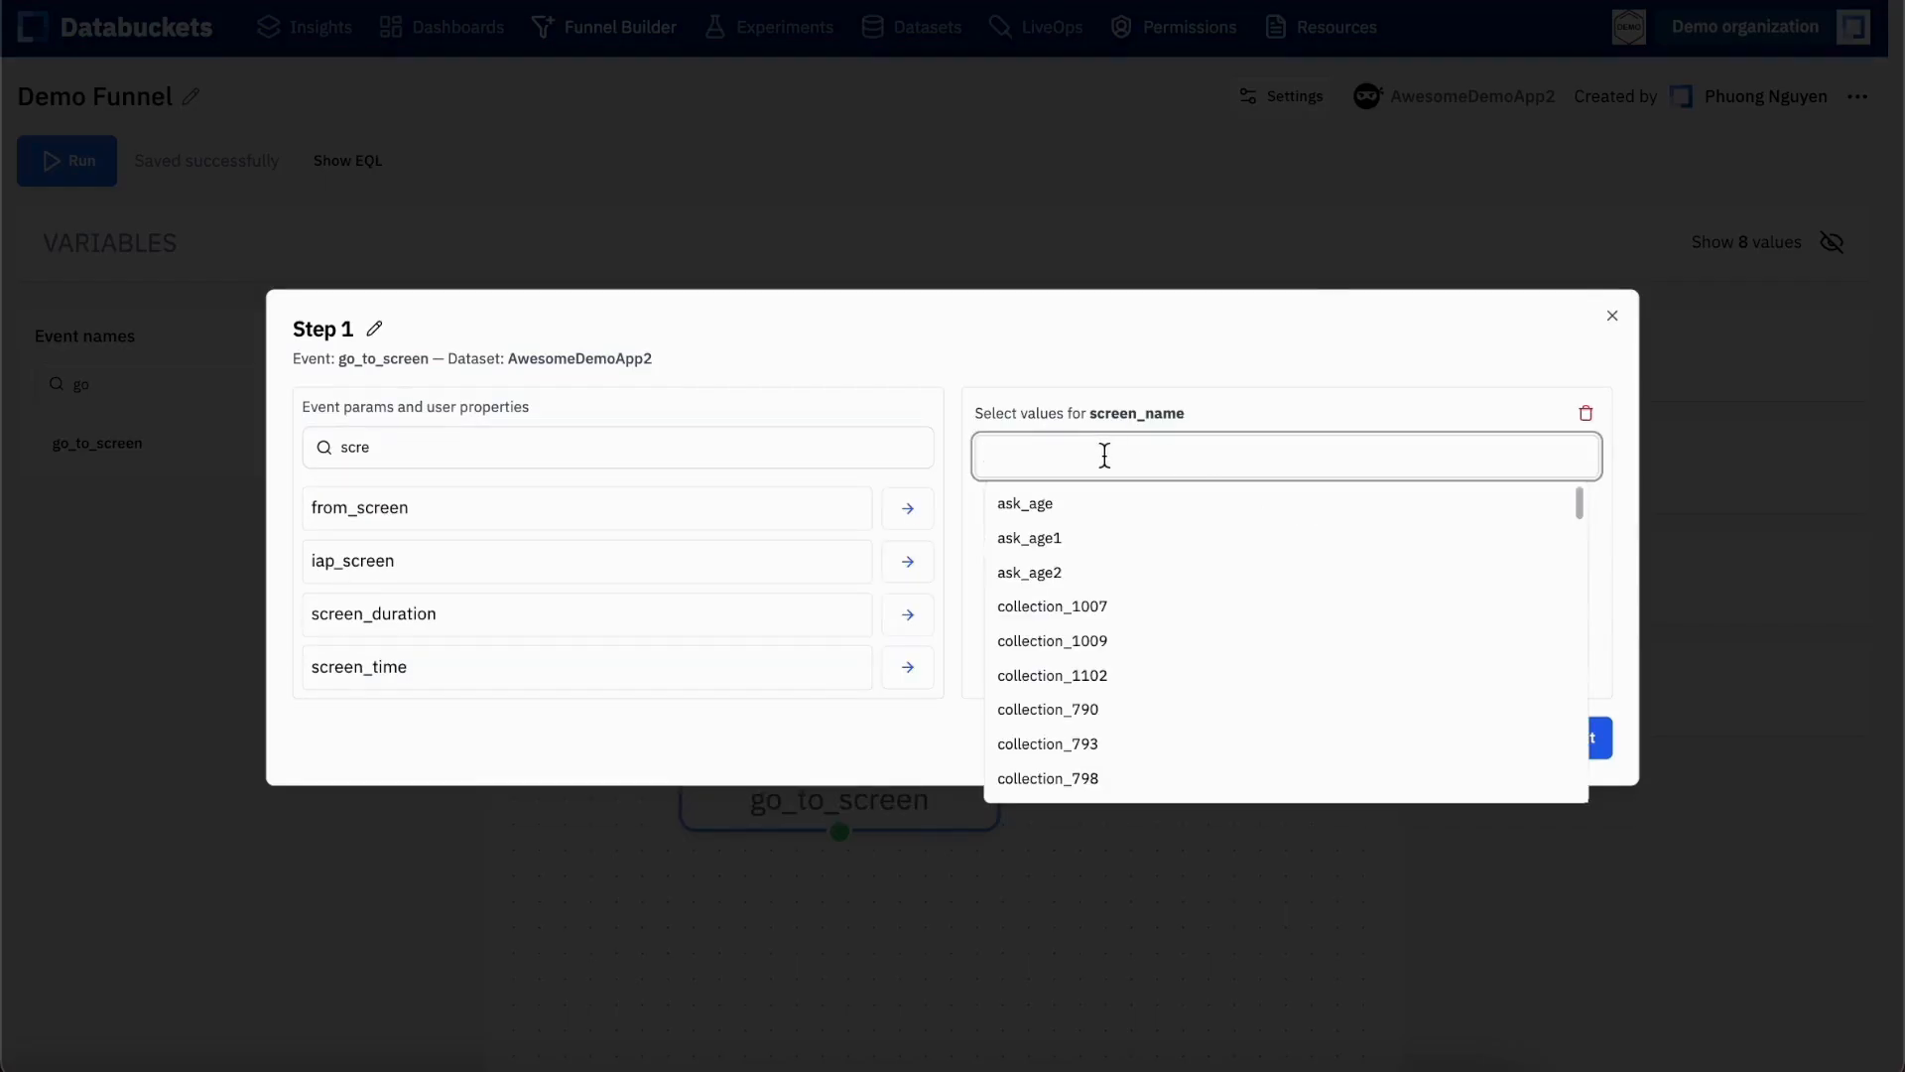
type("home")
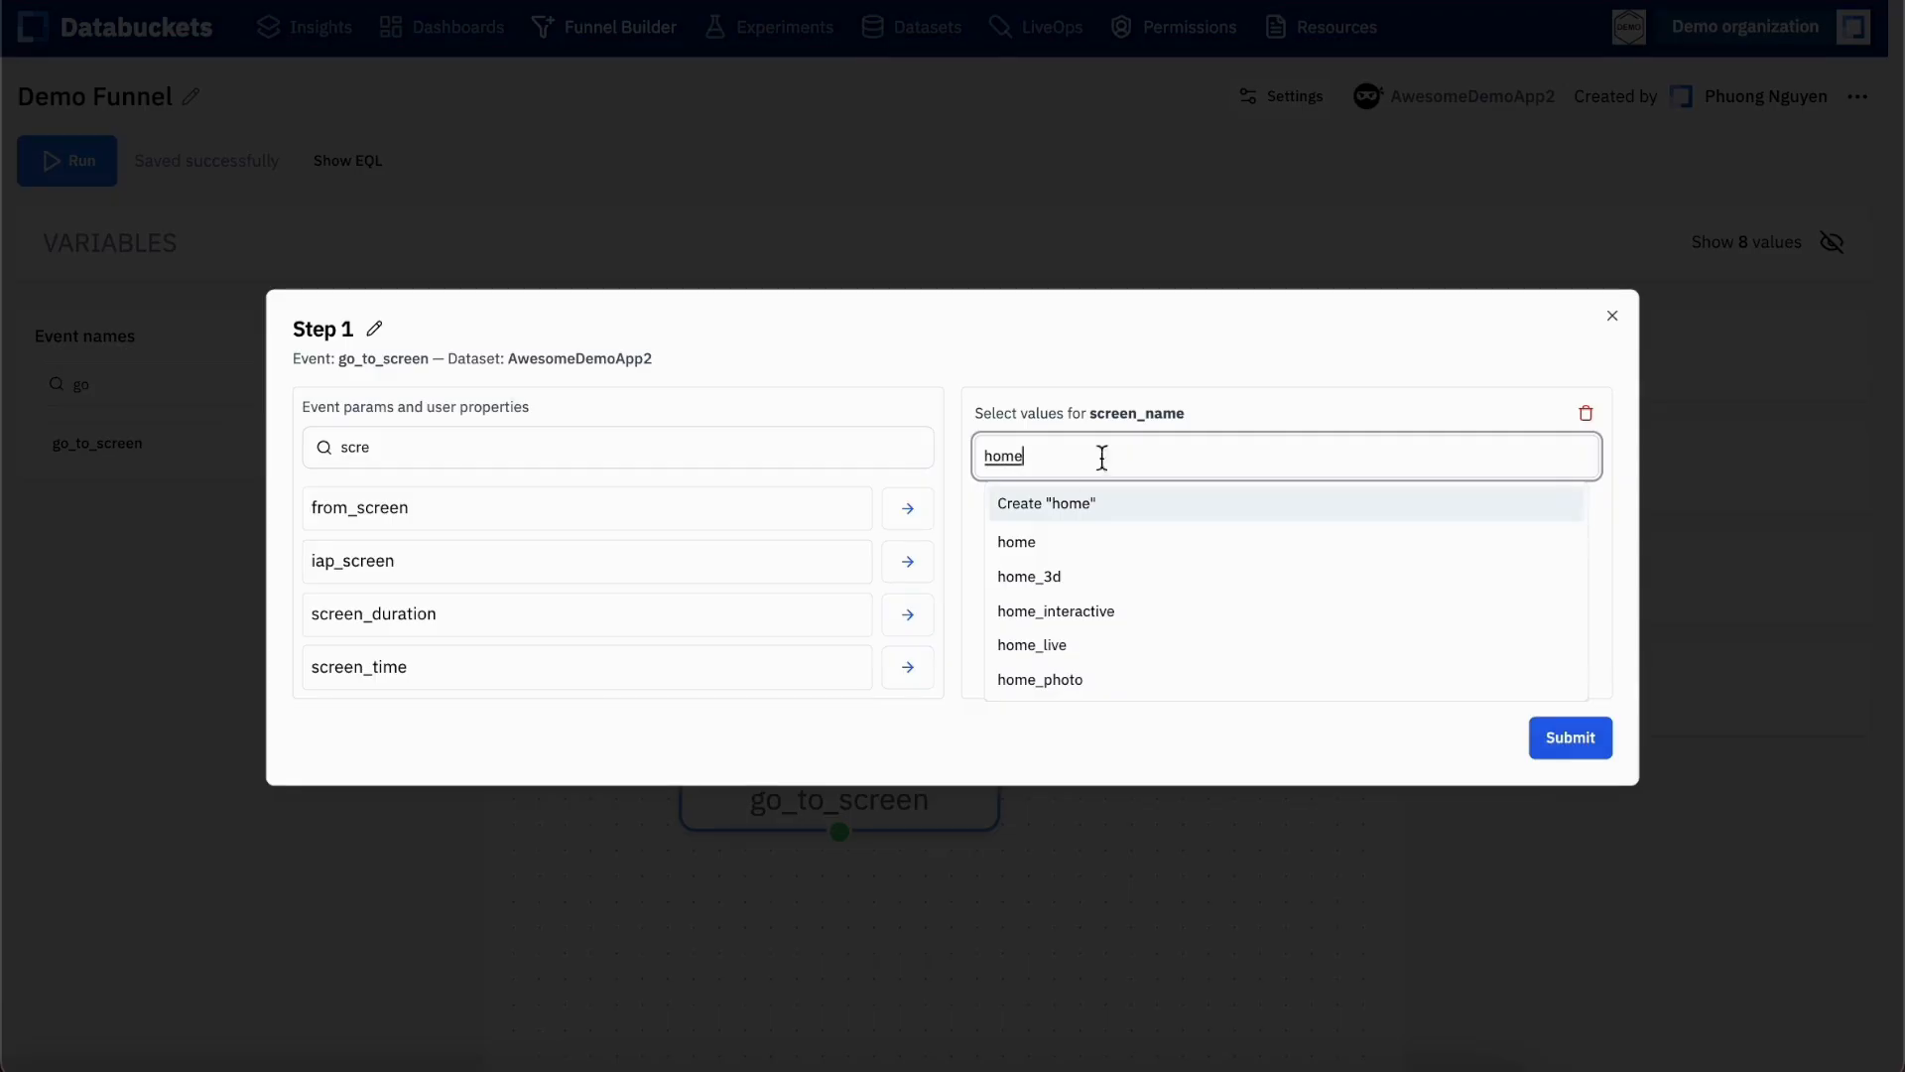
left_click(1064, 650)
left_click(1068, 659)
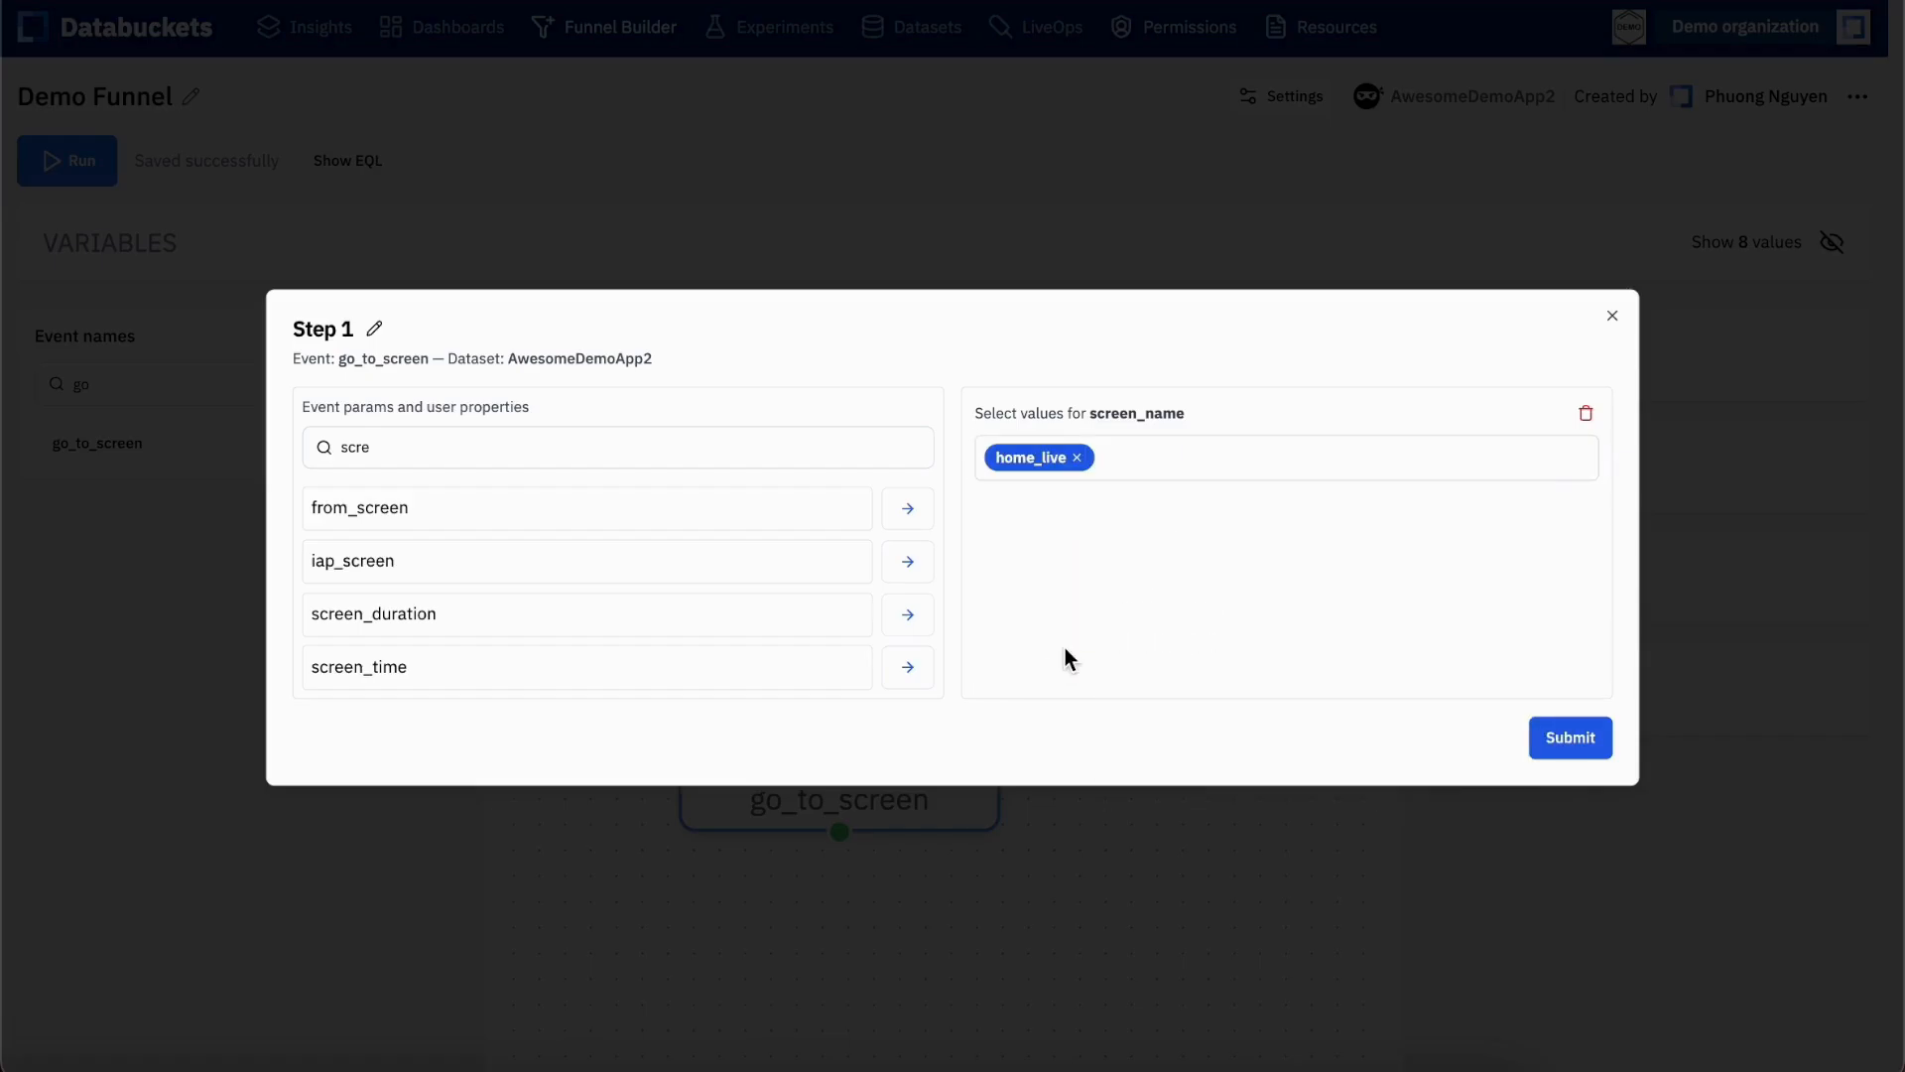
left_click(1562, 714)
Connect the first_open step to the repositioned home_live go_to_screen step and run the funnel
left_click_drag(953, 812, 850, 835)
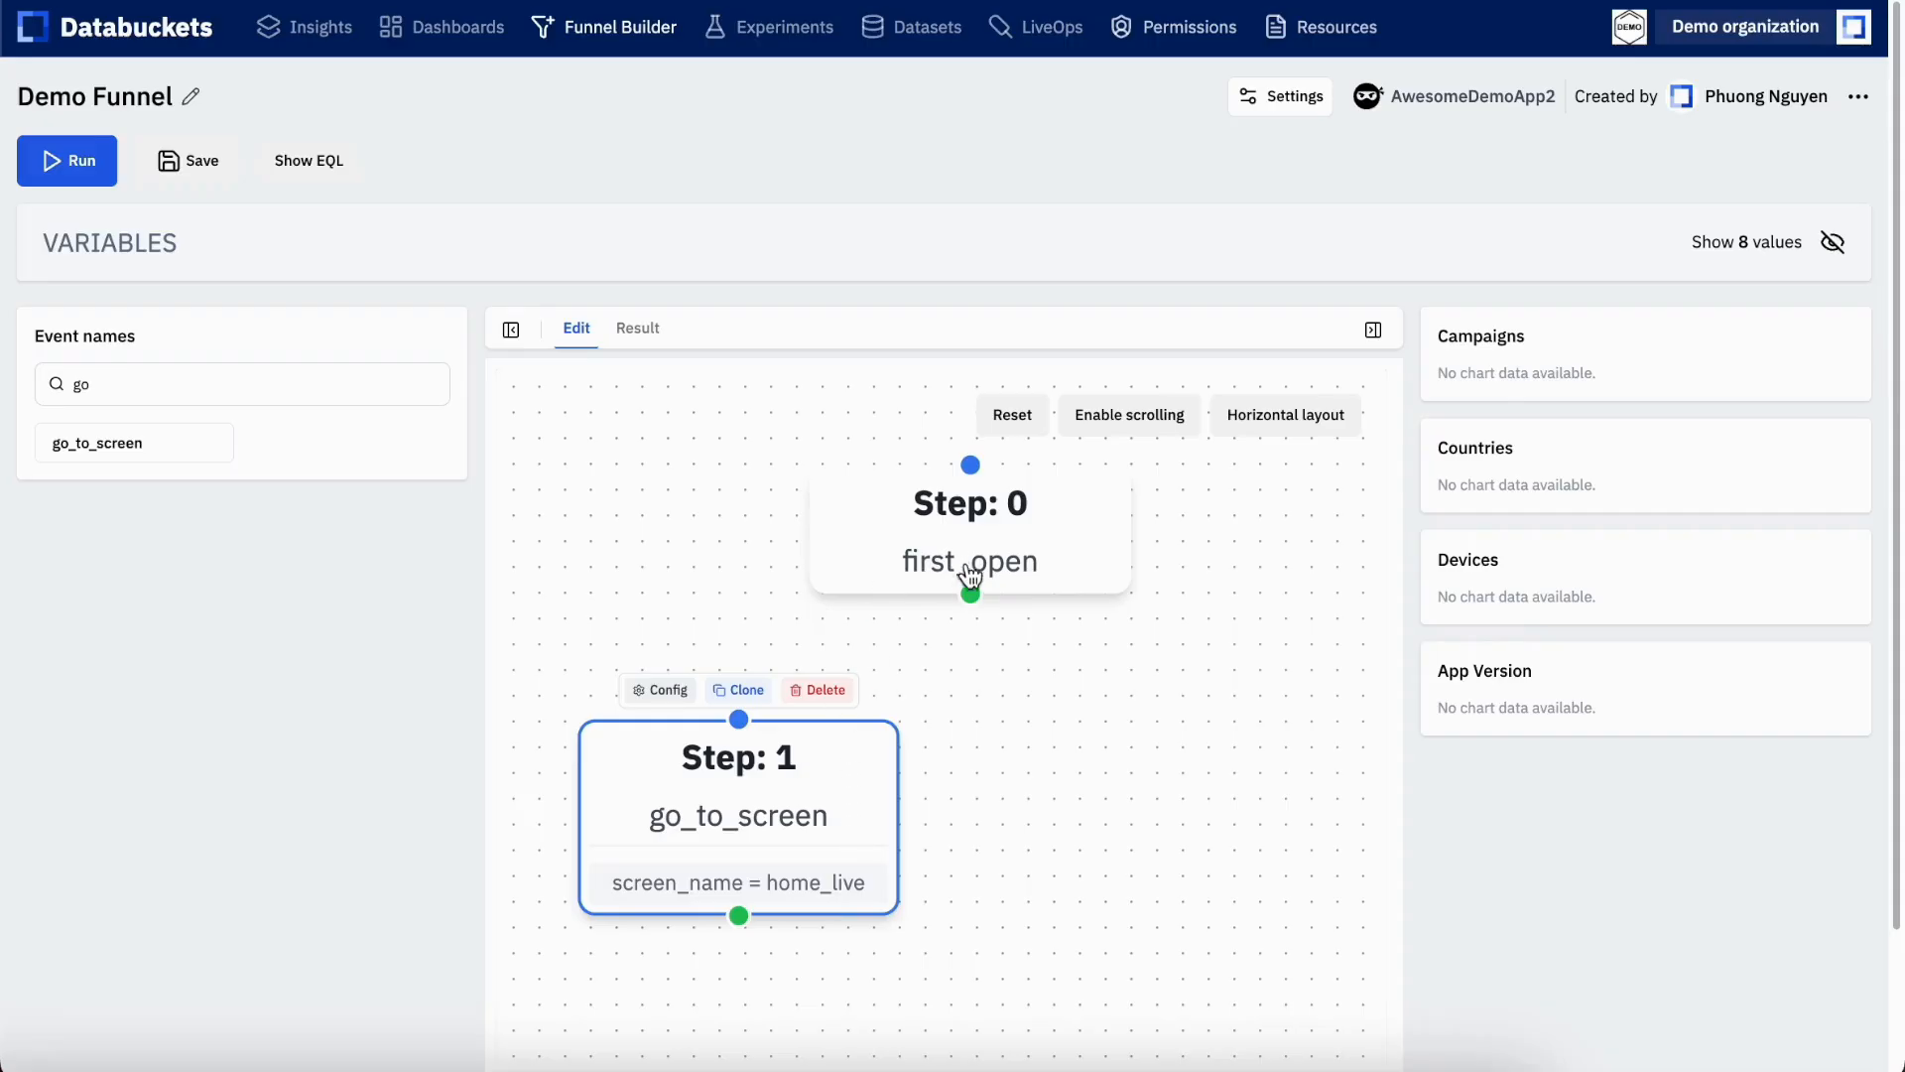
left_click_drag(971, 594, 732, 712)
left_click(83, 166)
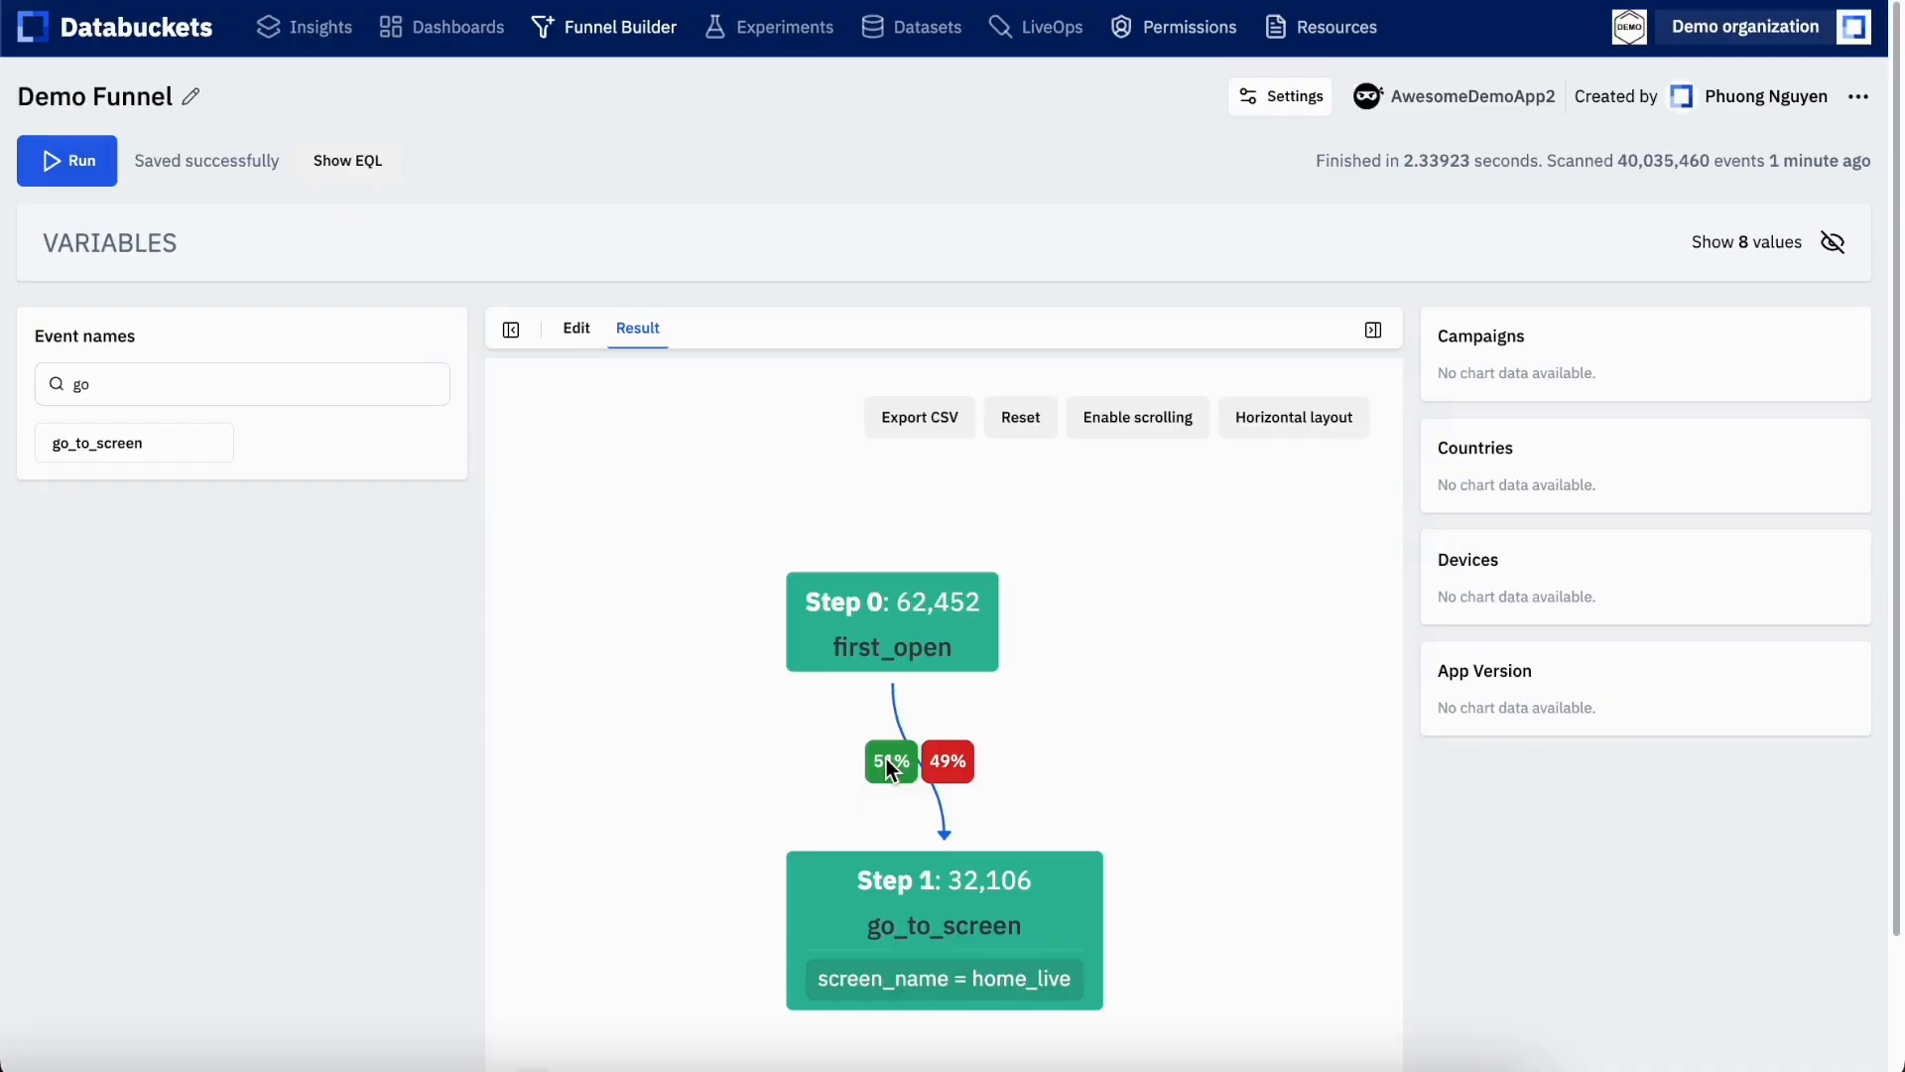
Return to editing the workflow, clone the home_live go_to_screen step and place the copy beside the original
left_click(575, 336)
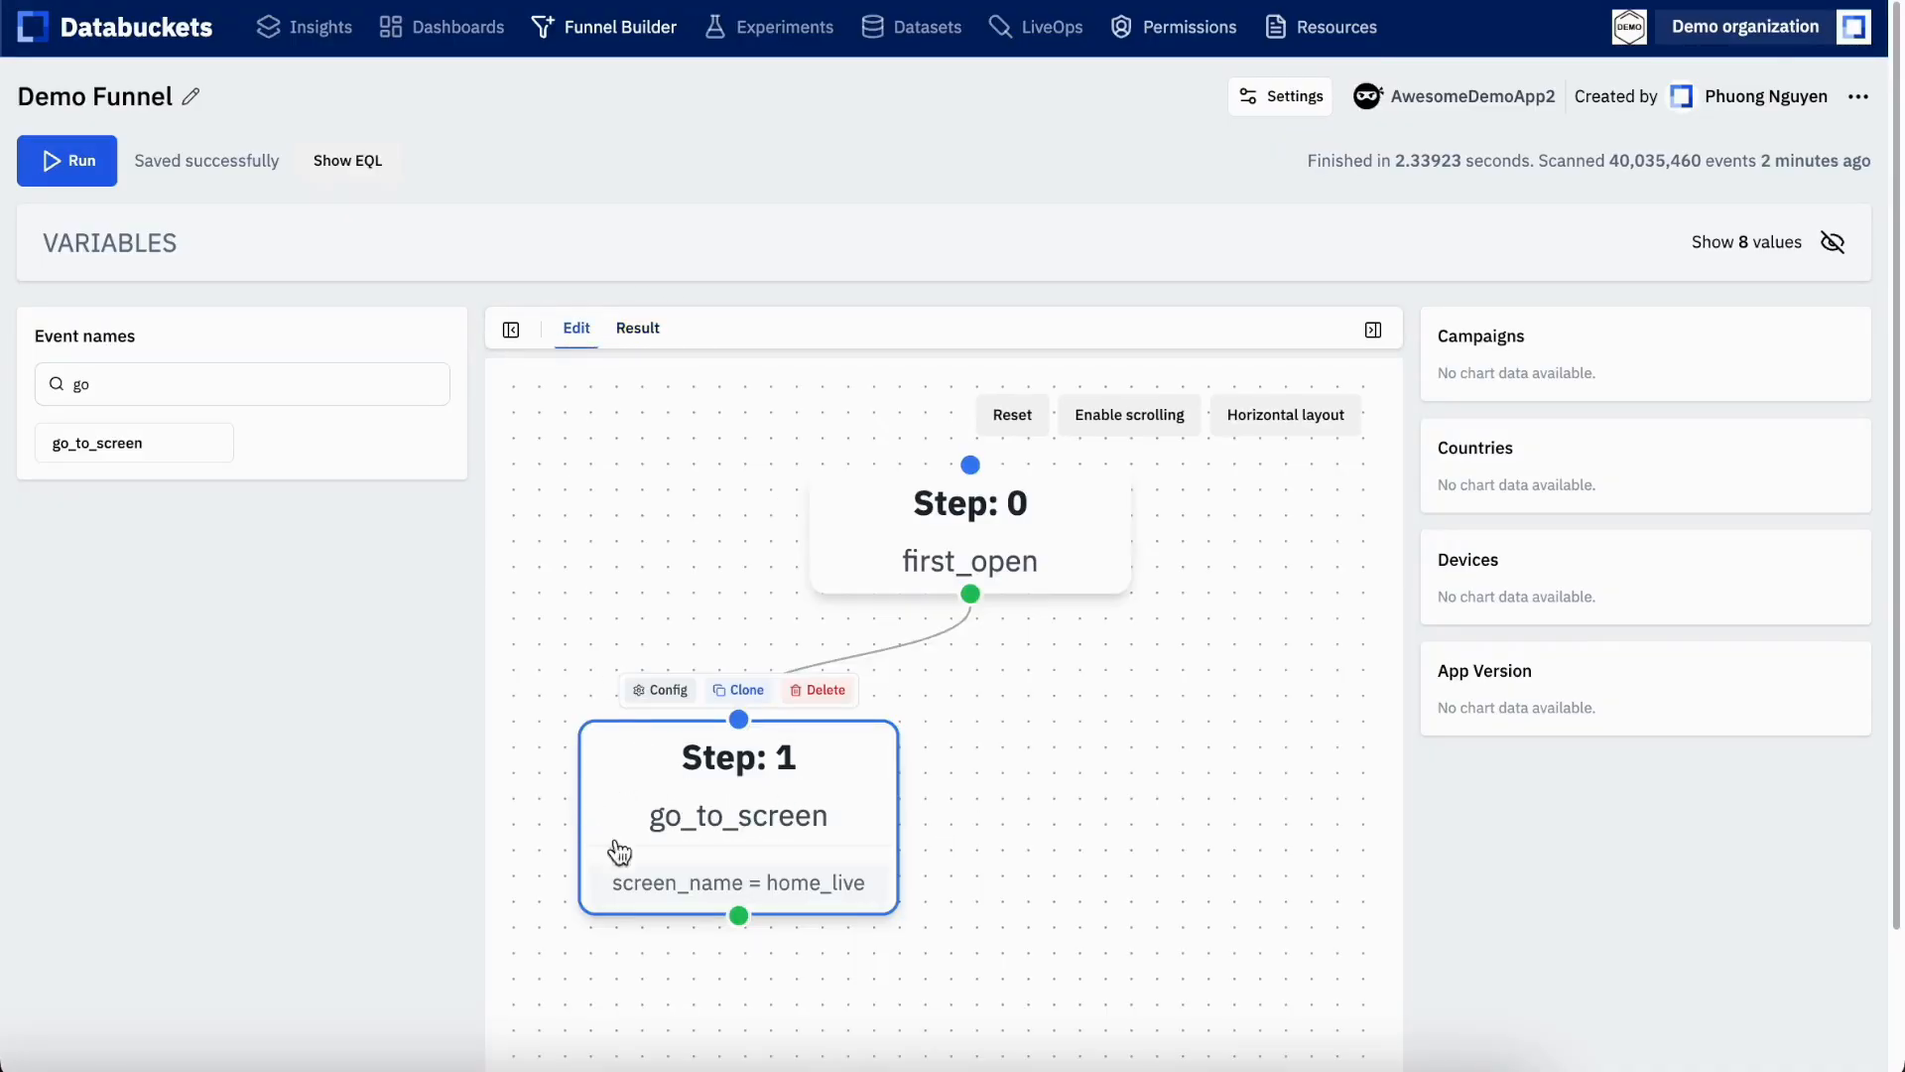
left_click(746, 690)
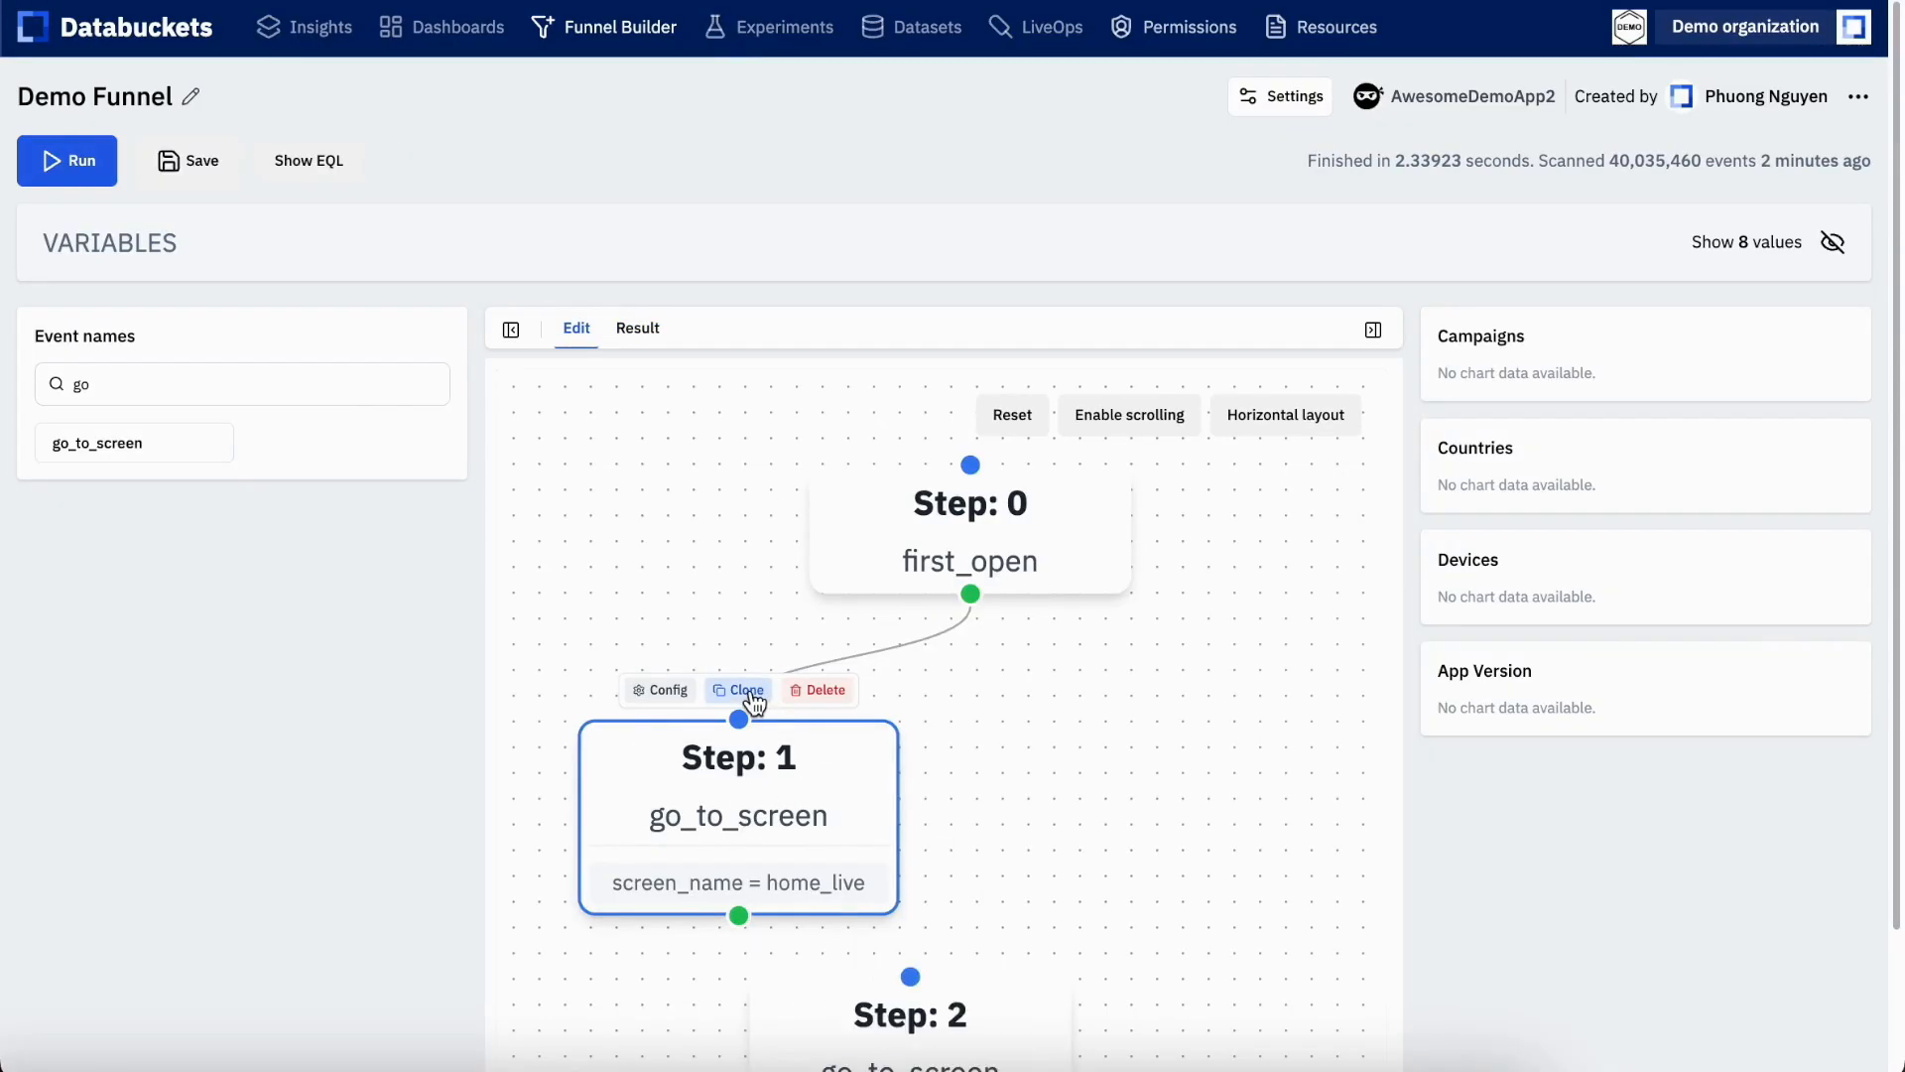
mouse_move(987, 1021)
left_mouse_down()
mouse_move(1140, 791)
mouse_move(1037, 951)
mouse_move(956, 957)
mouse_move(1151, 871)
mouse_move(1136, 769)
mouse_move(1176, 761)
left_mouse_up()
left_click(1280, 854)
left_click(946, 995)
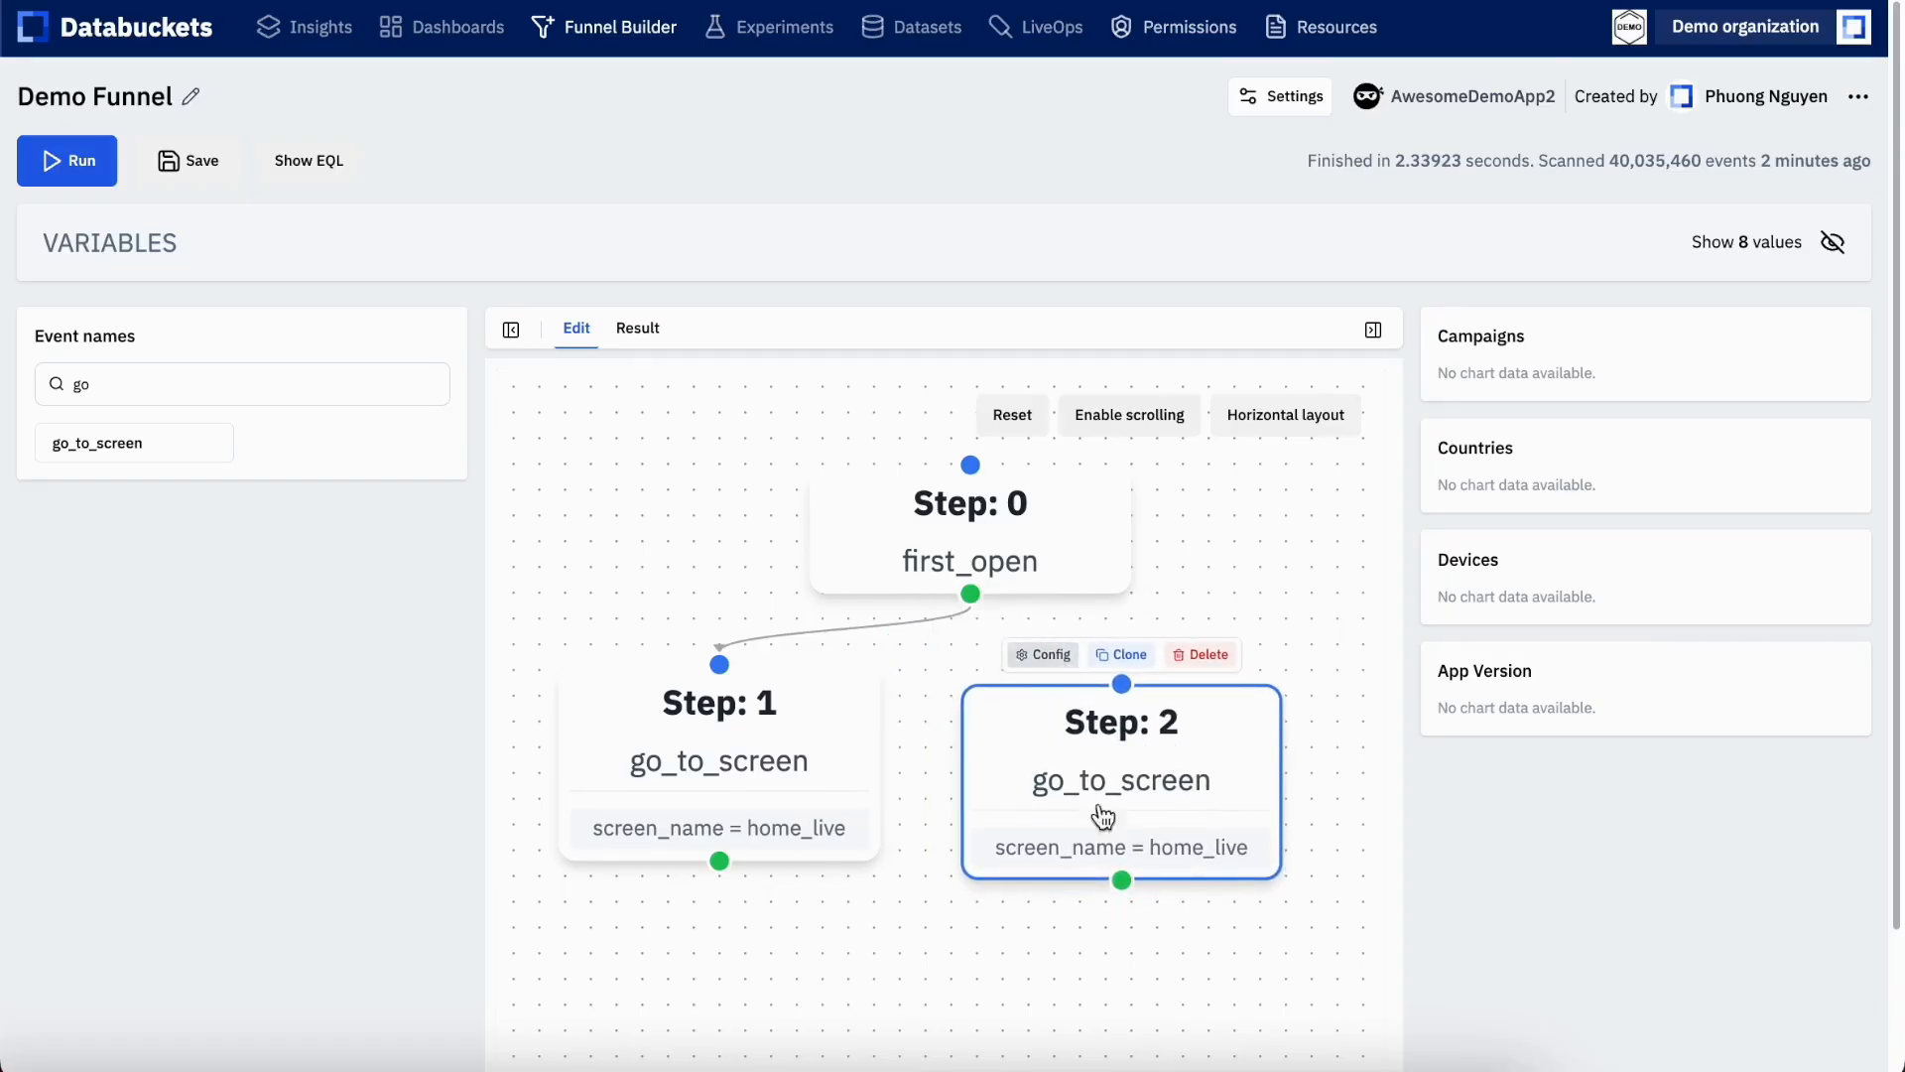
Change the cloned step's screen_name to home_3d and connect the first_open step to it
left_click(1038, 655)
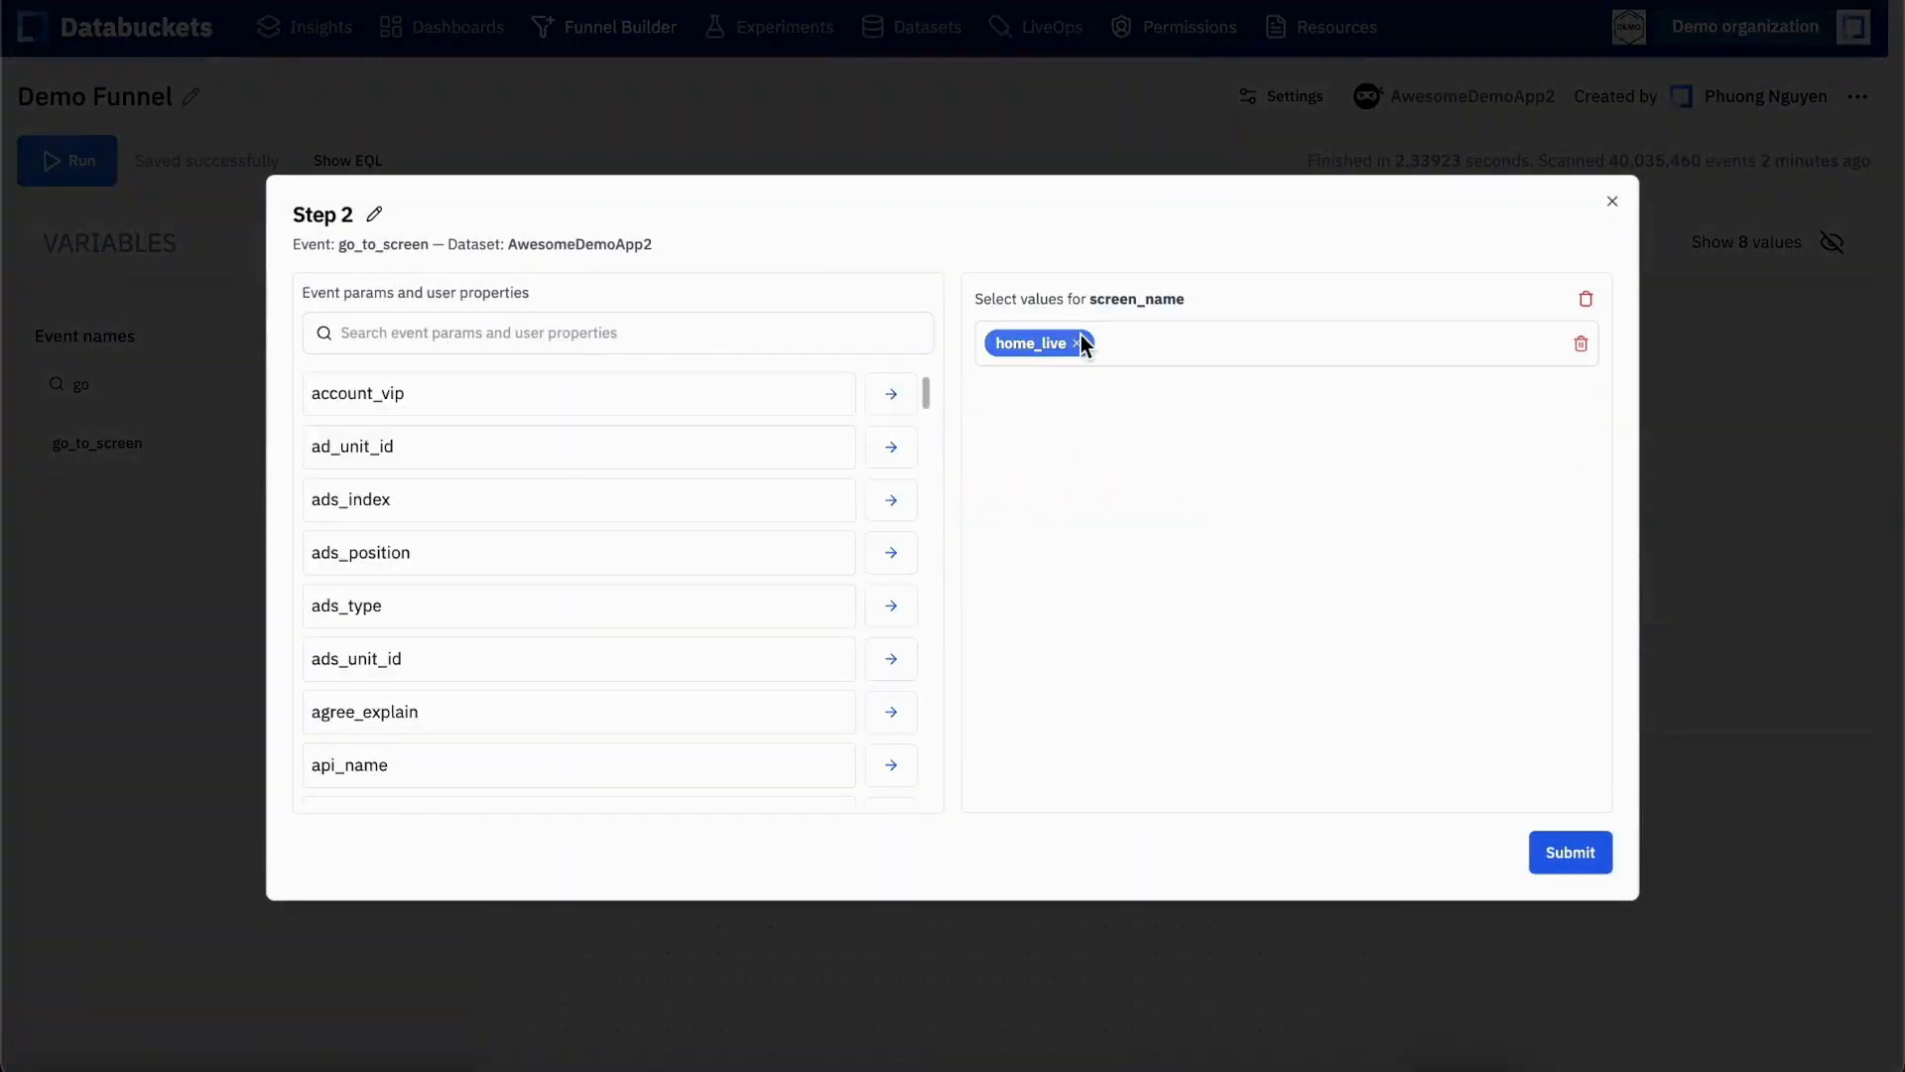
left_click(1078, 346)
type("home")
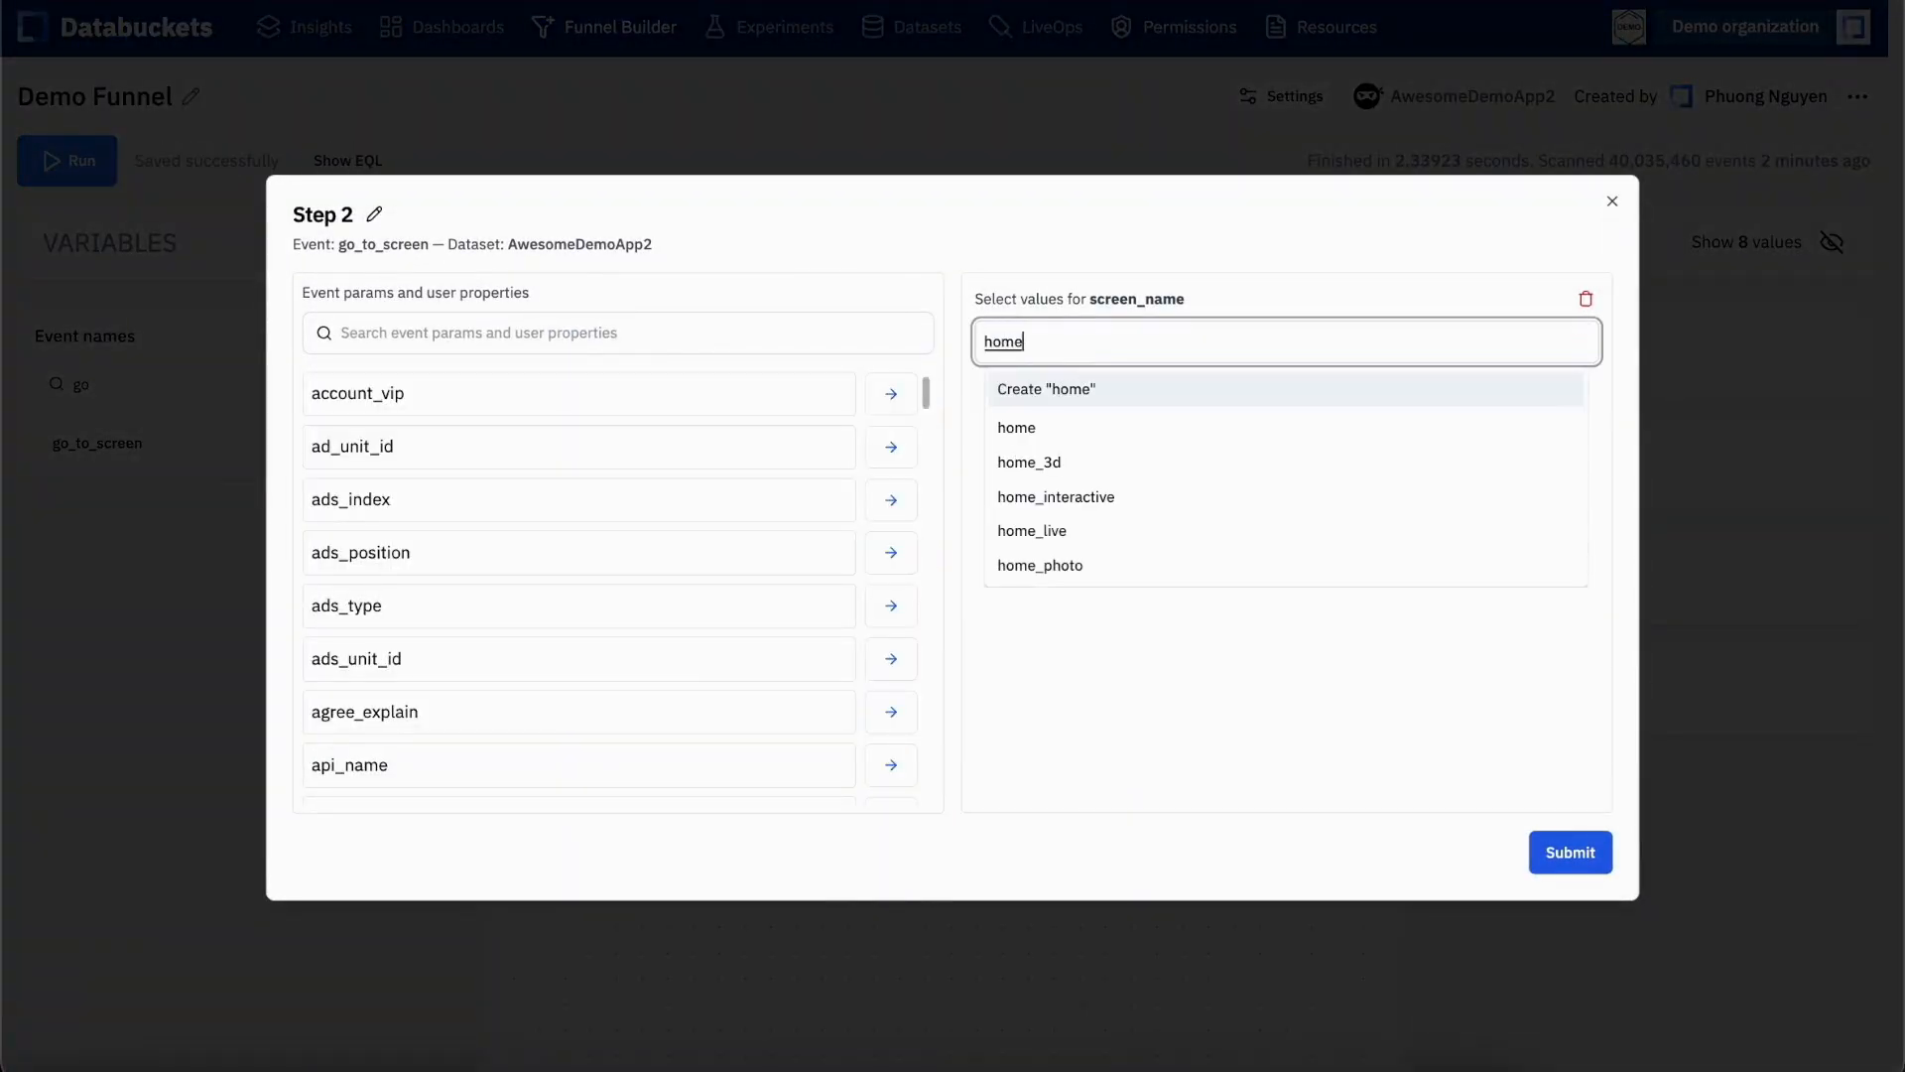
left_click(1070, 469)
left_click(1234, 224)
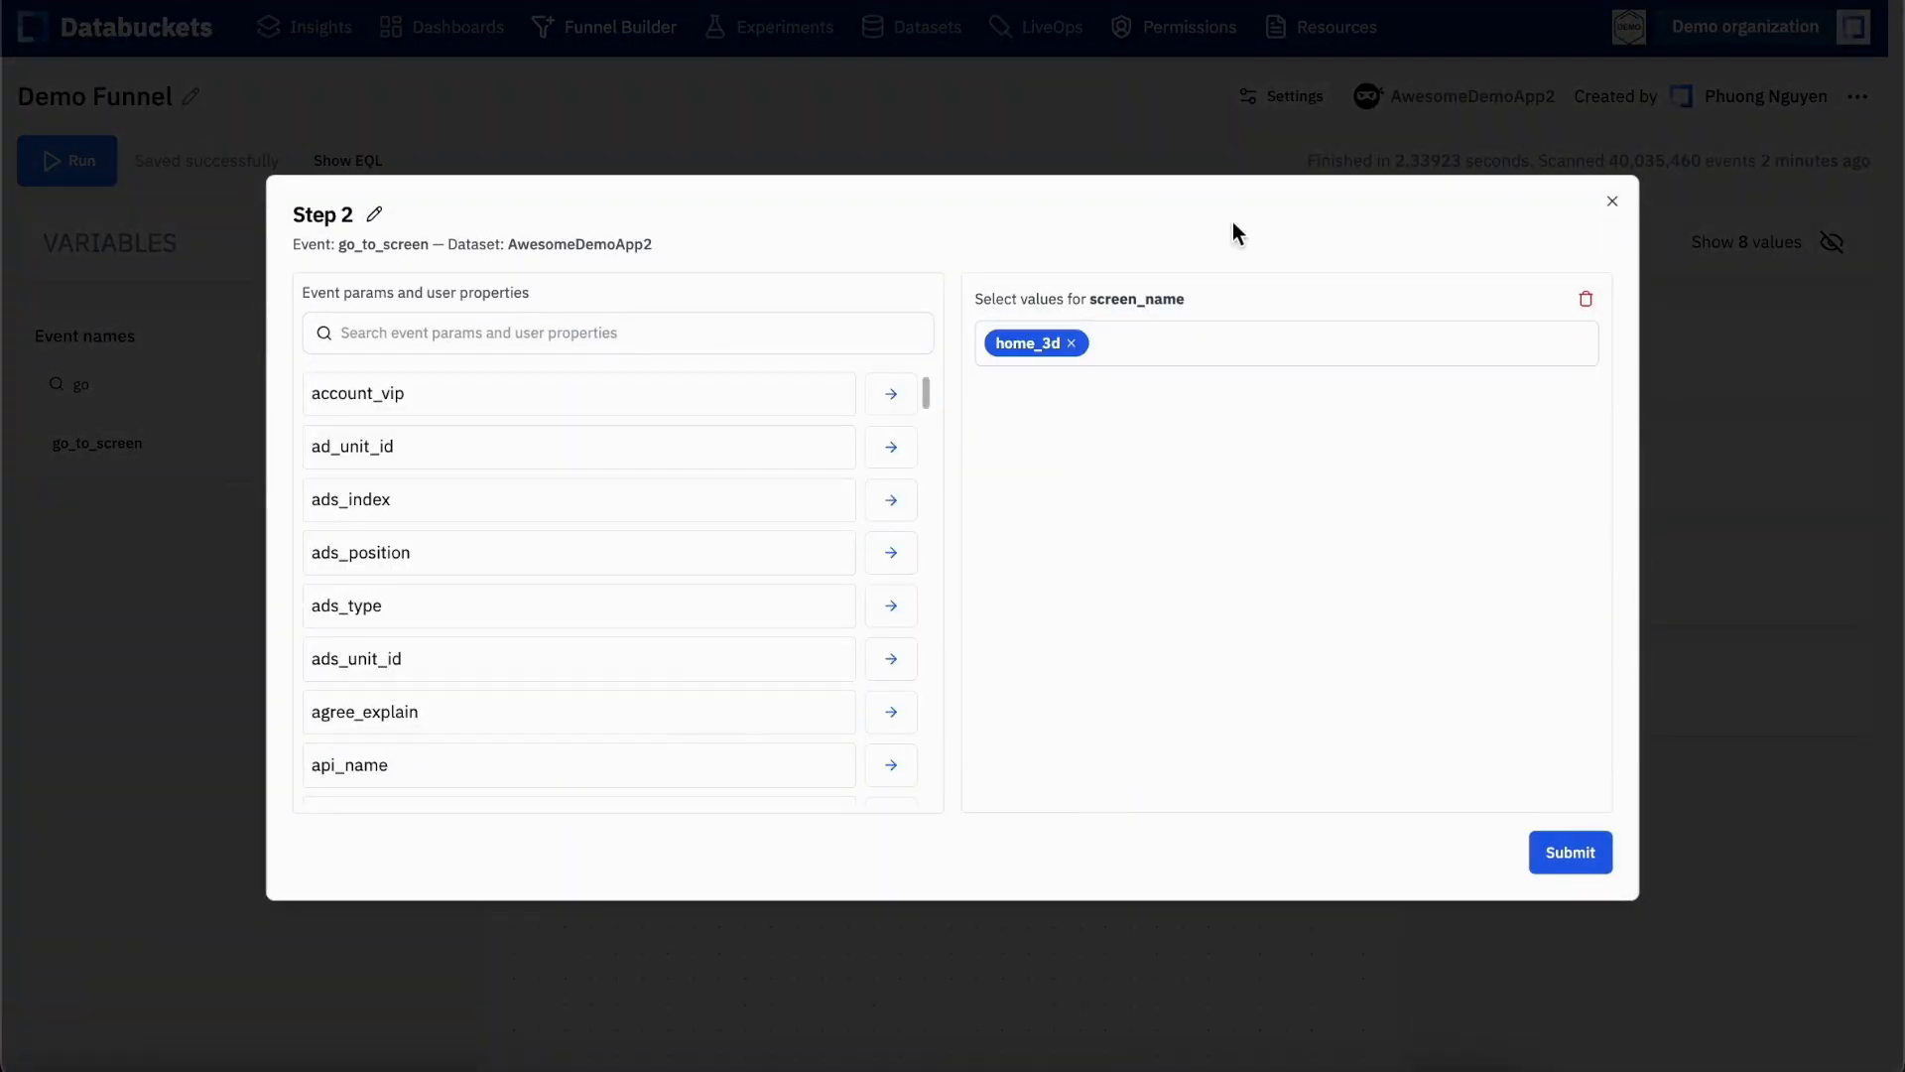
left_click(1558, 868)
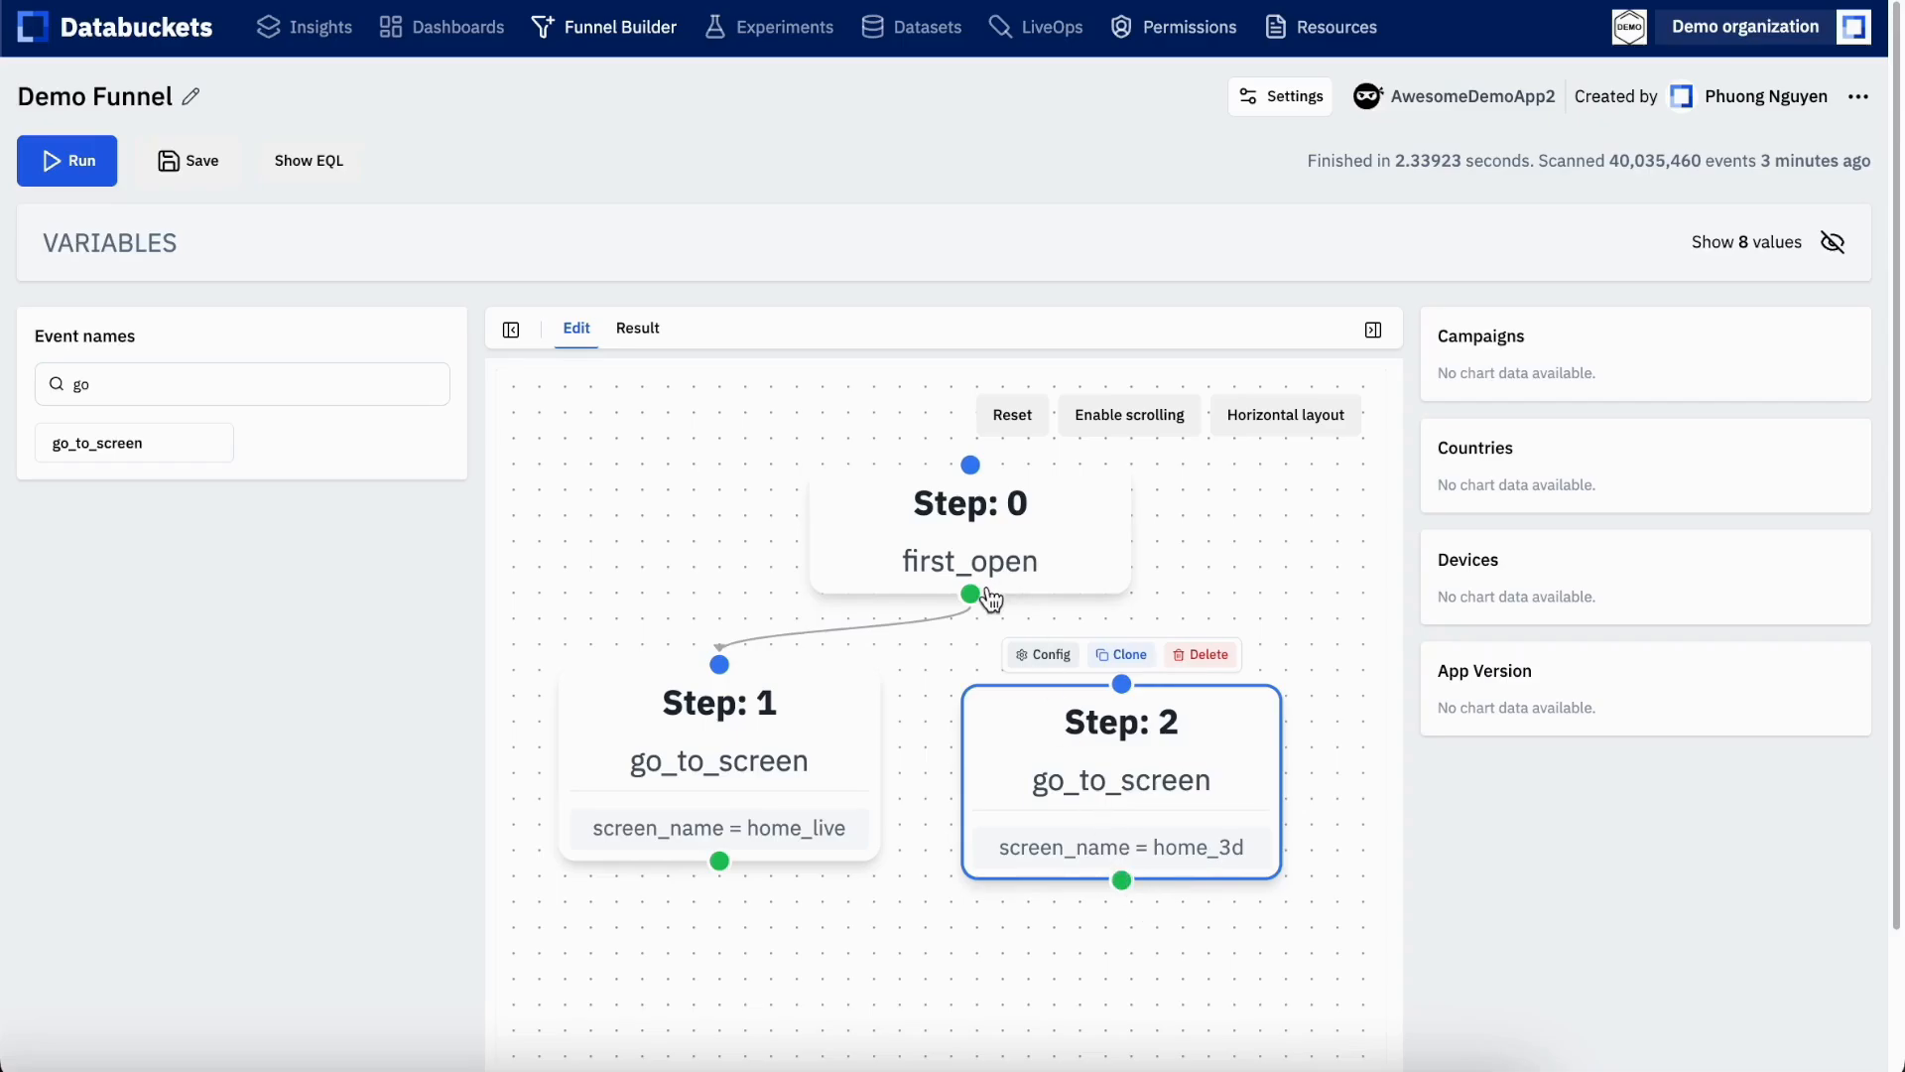
left_click_drag(969, 591, 1123, 687)
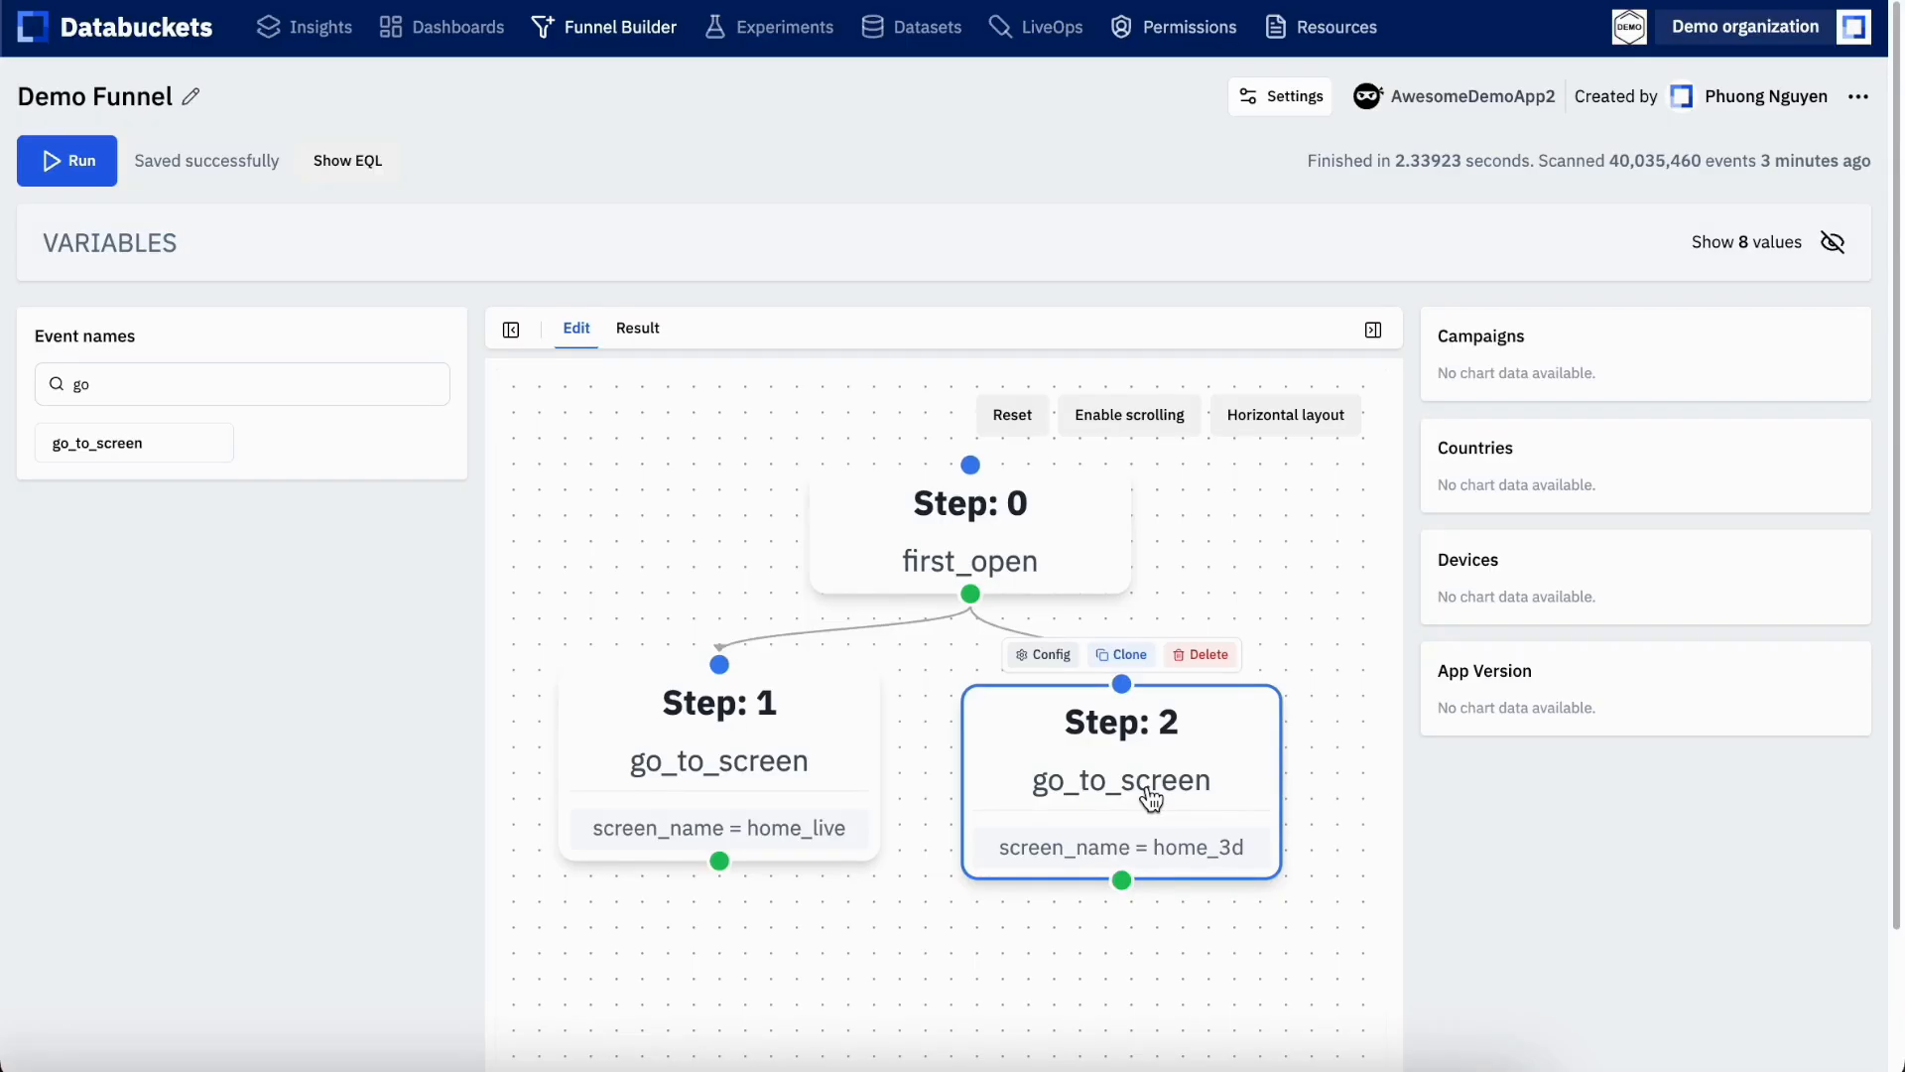
Find the click event and add it to the funnel as a new step below the home_3d step
left_click(272, 399)
key("BackSpace")
type("is")
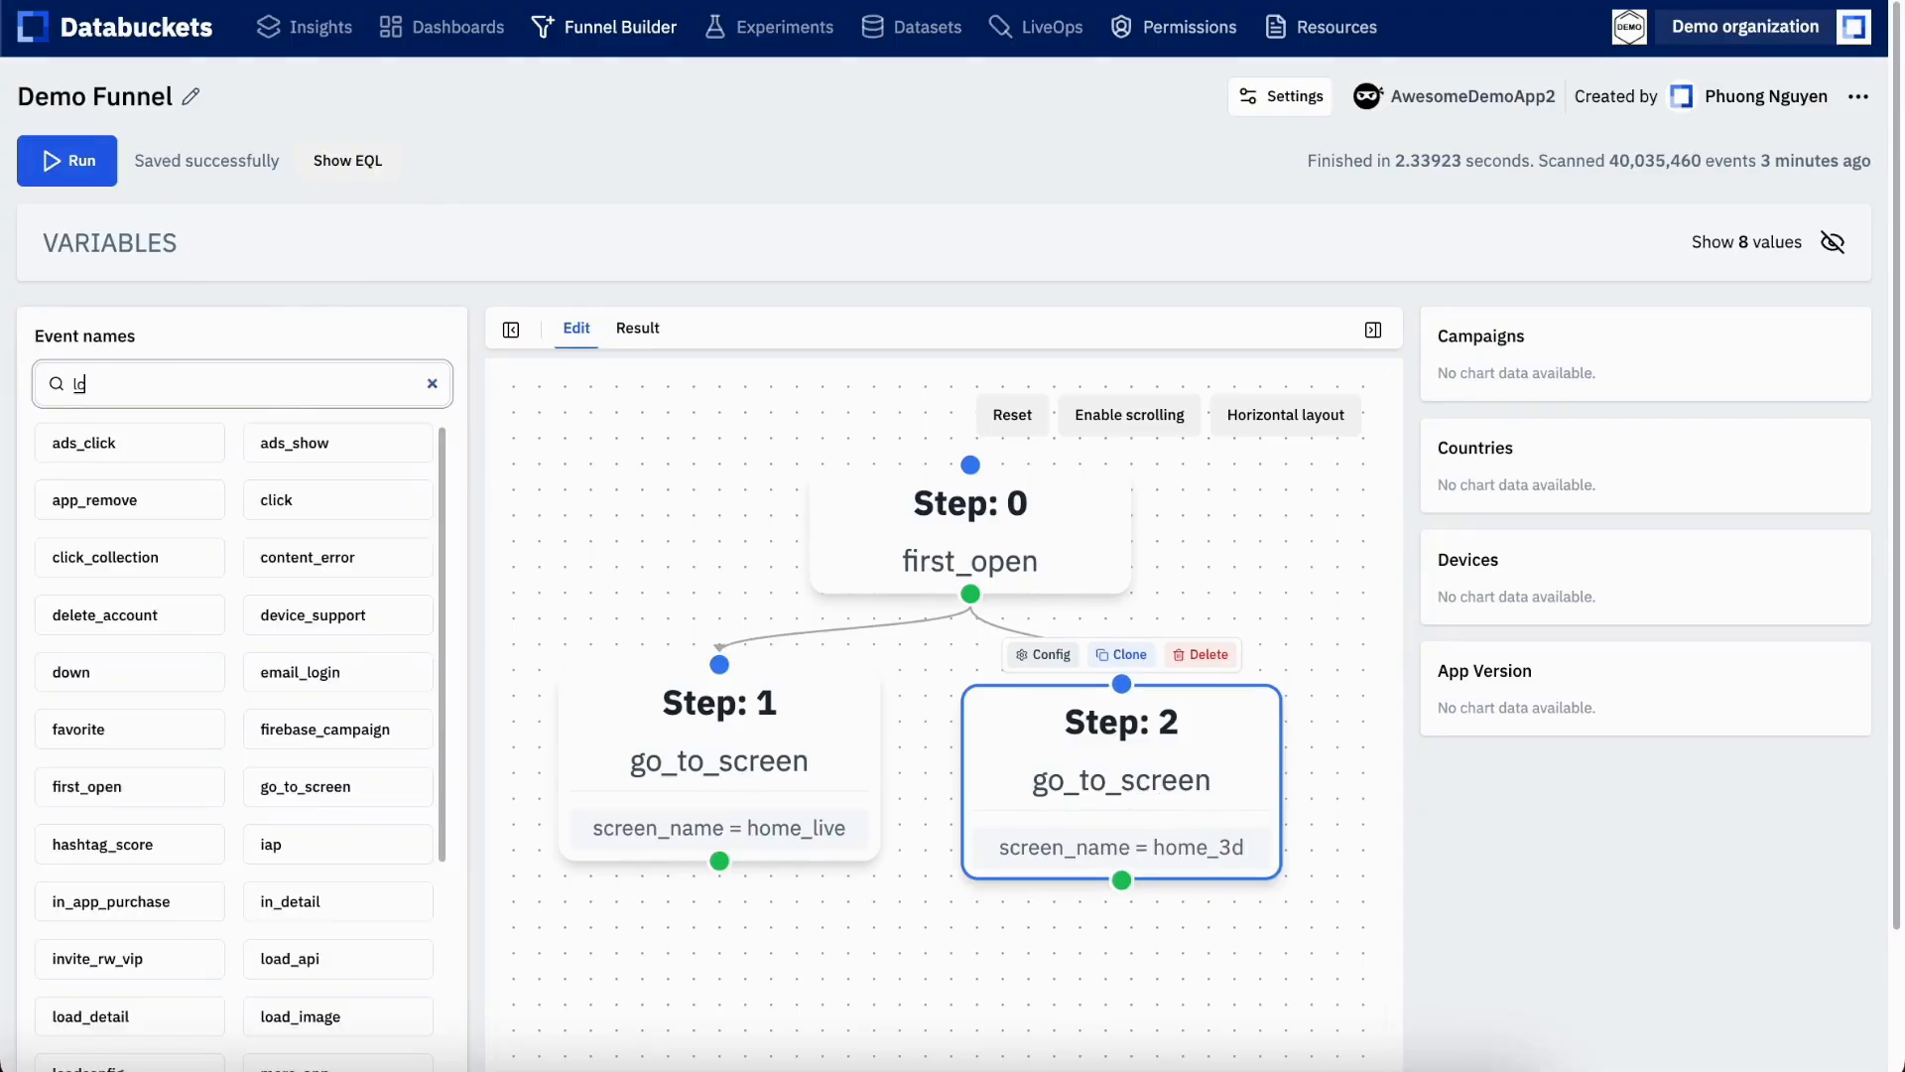
key("BackSpace")
key("BackSpace")
type("cl")
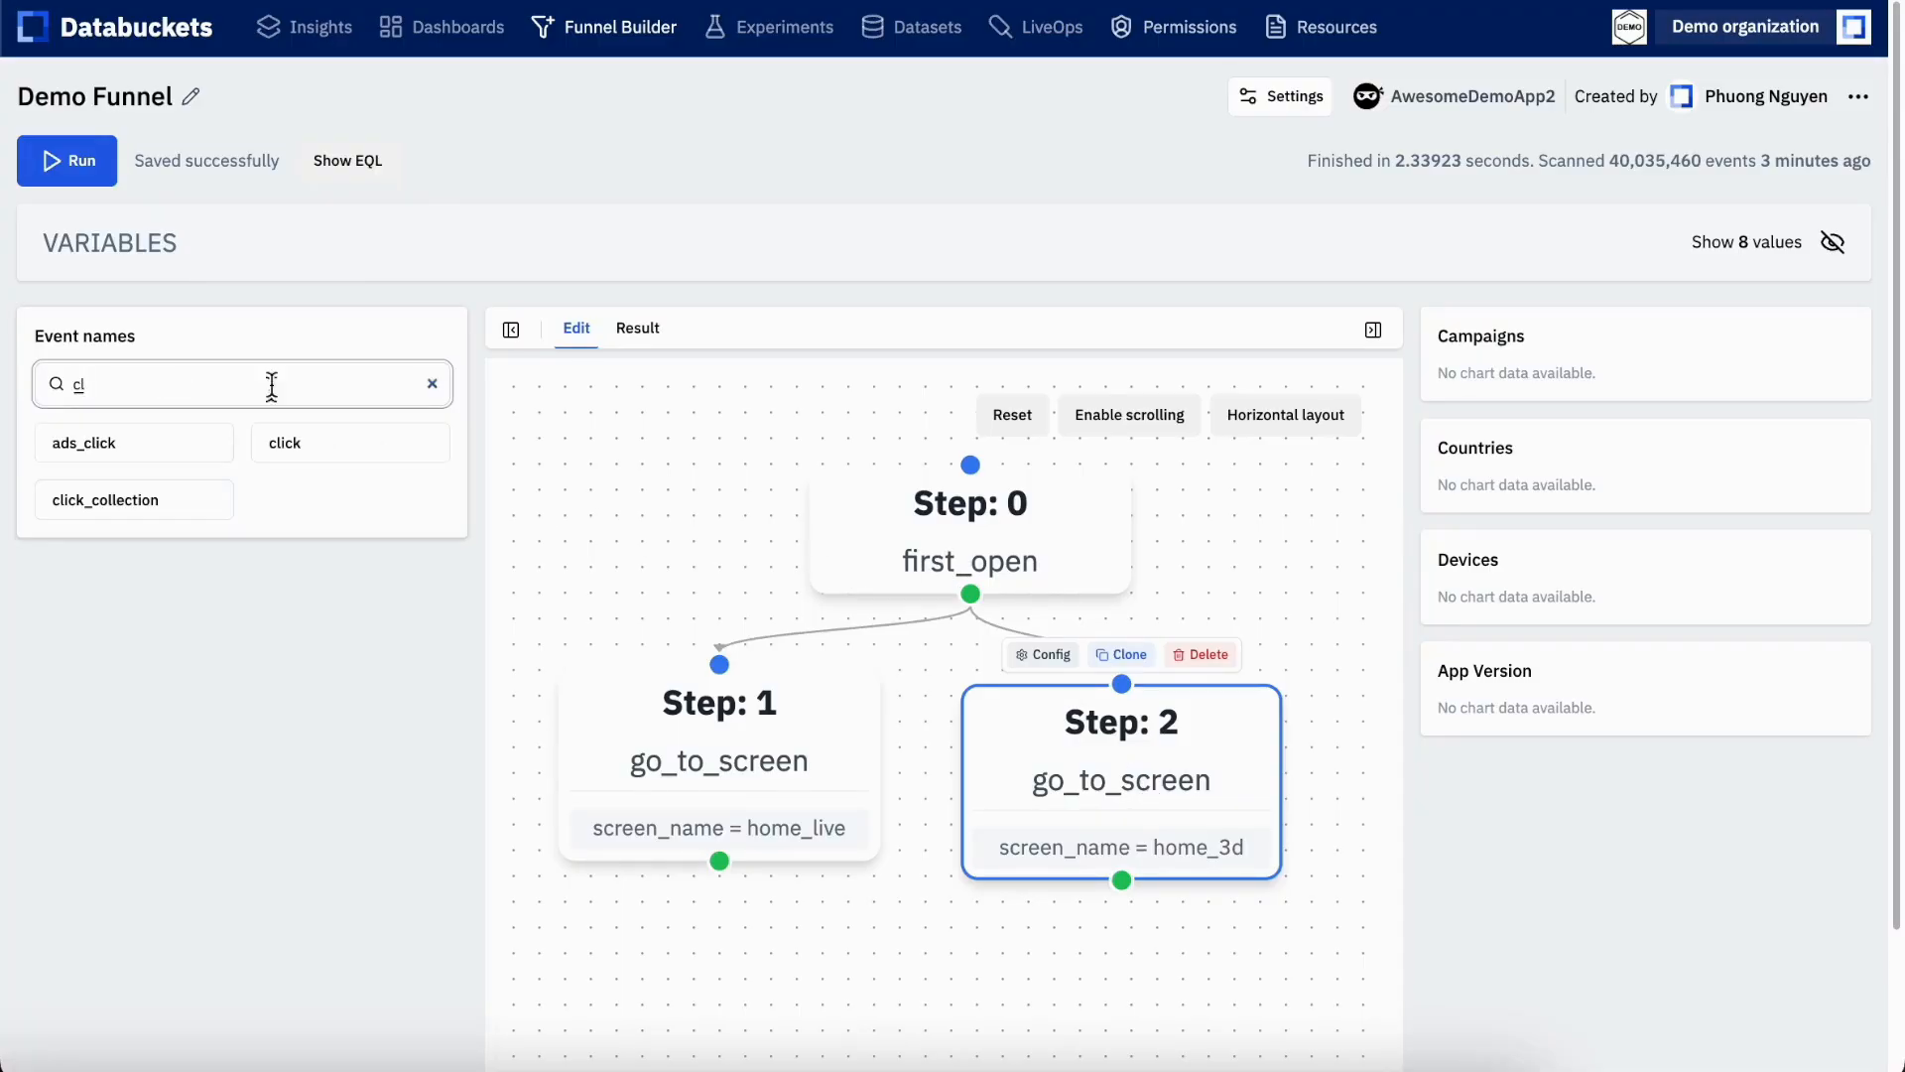
left_click(367, 449)
left_click_drag(366, 453, 1107, 959)
left_click_drag(1298, 580, 1147, 465)
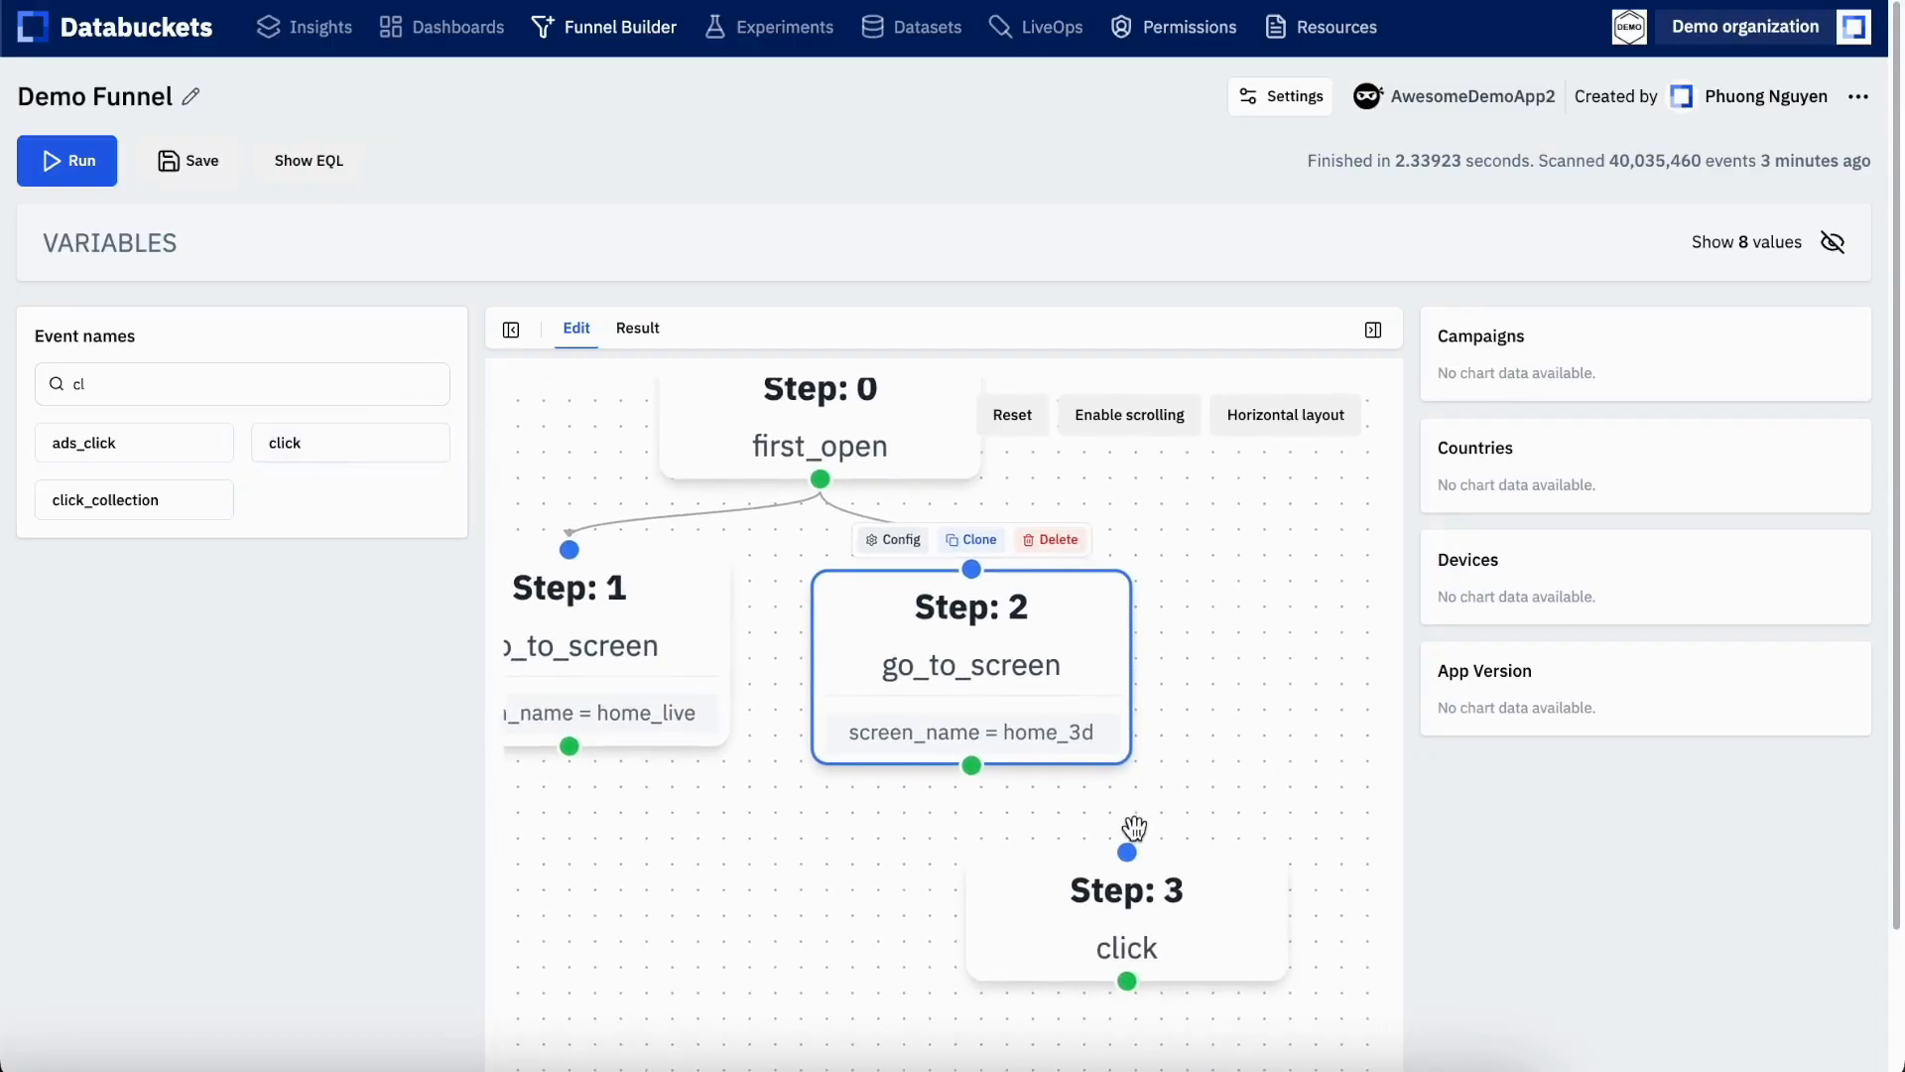
Position the click step directly under the home_3d go_to_screen step and connect home_3d to it
left_click_drag(1132, 897, 1175, 866)
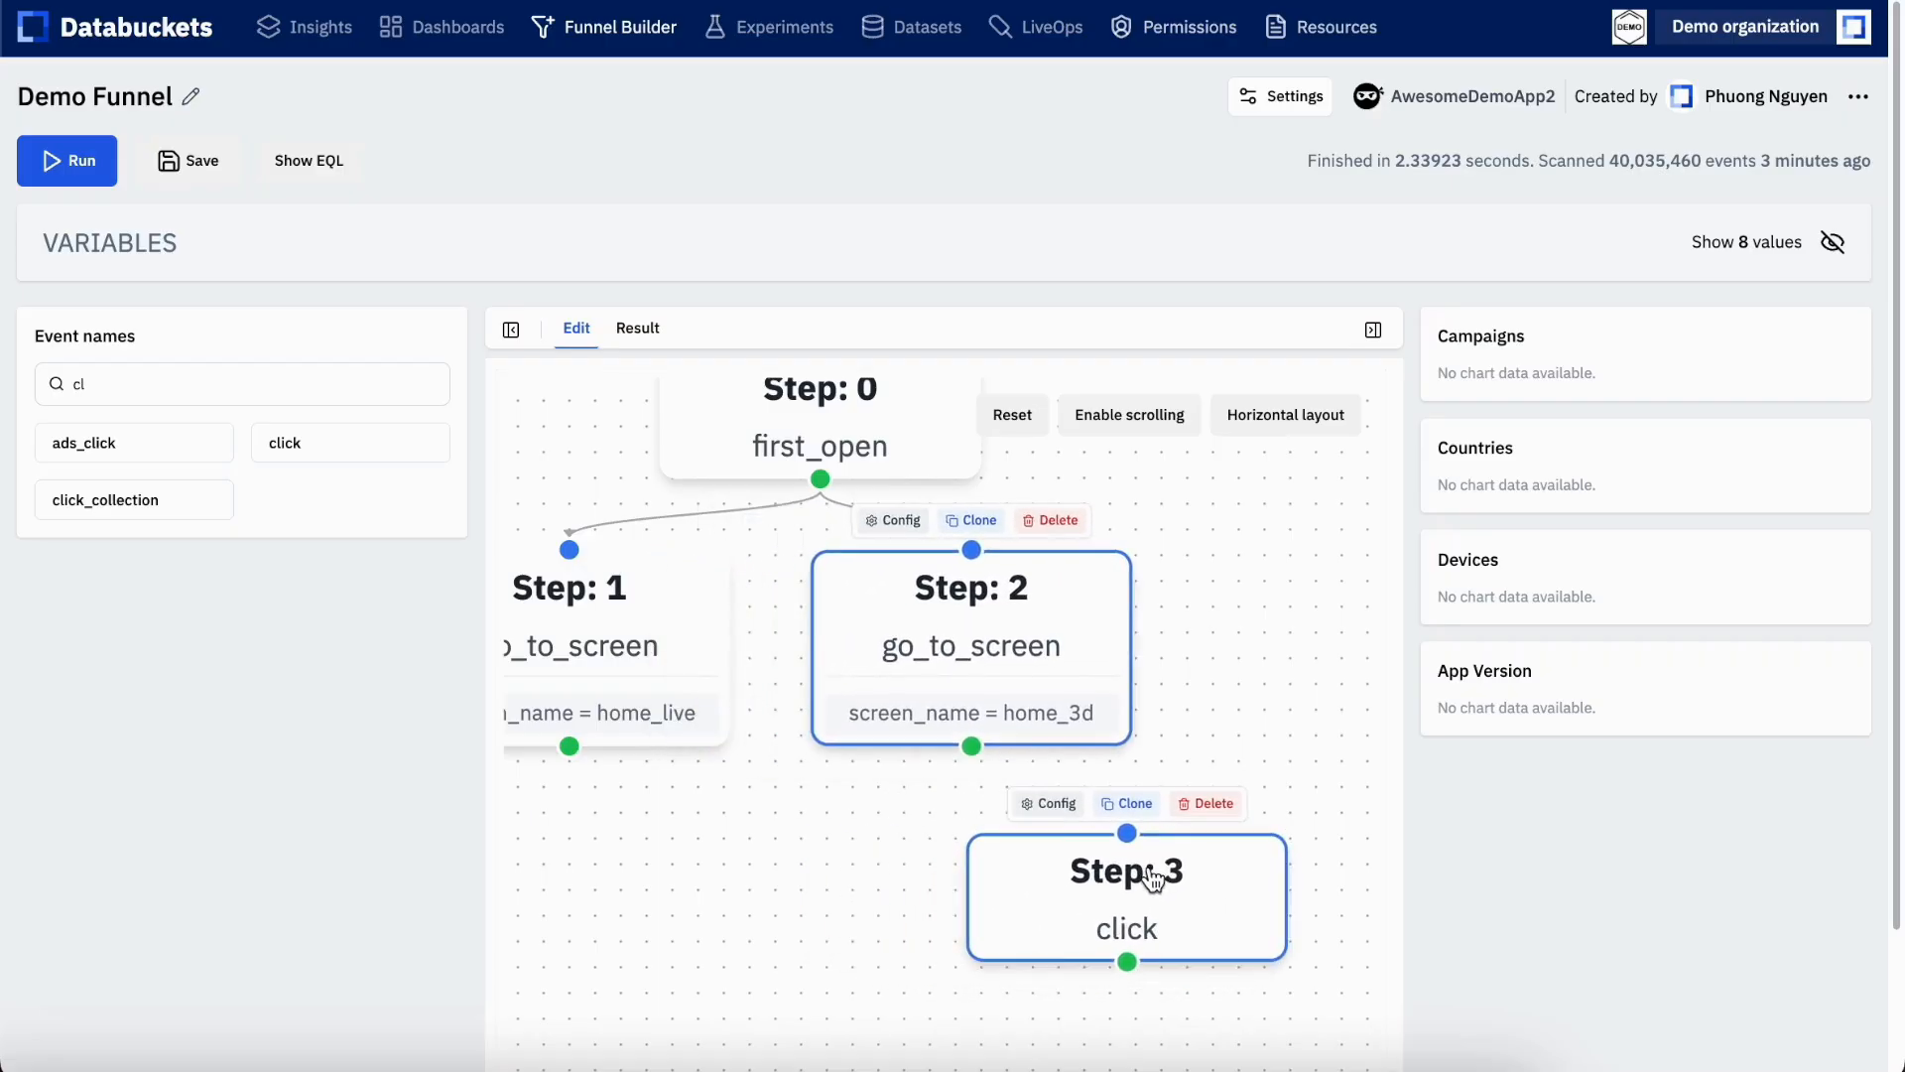
left_click(1276, 634)
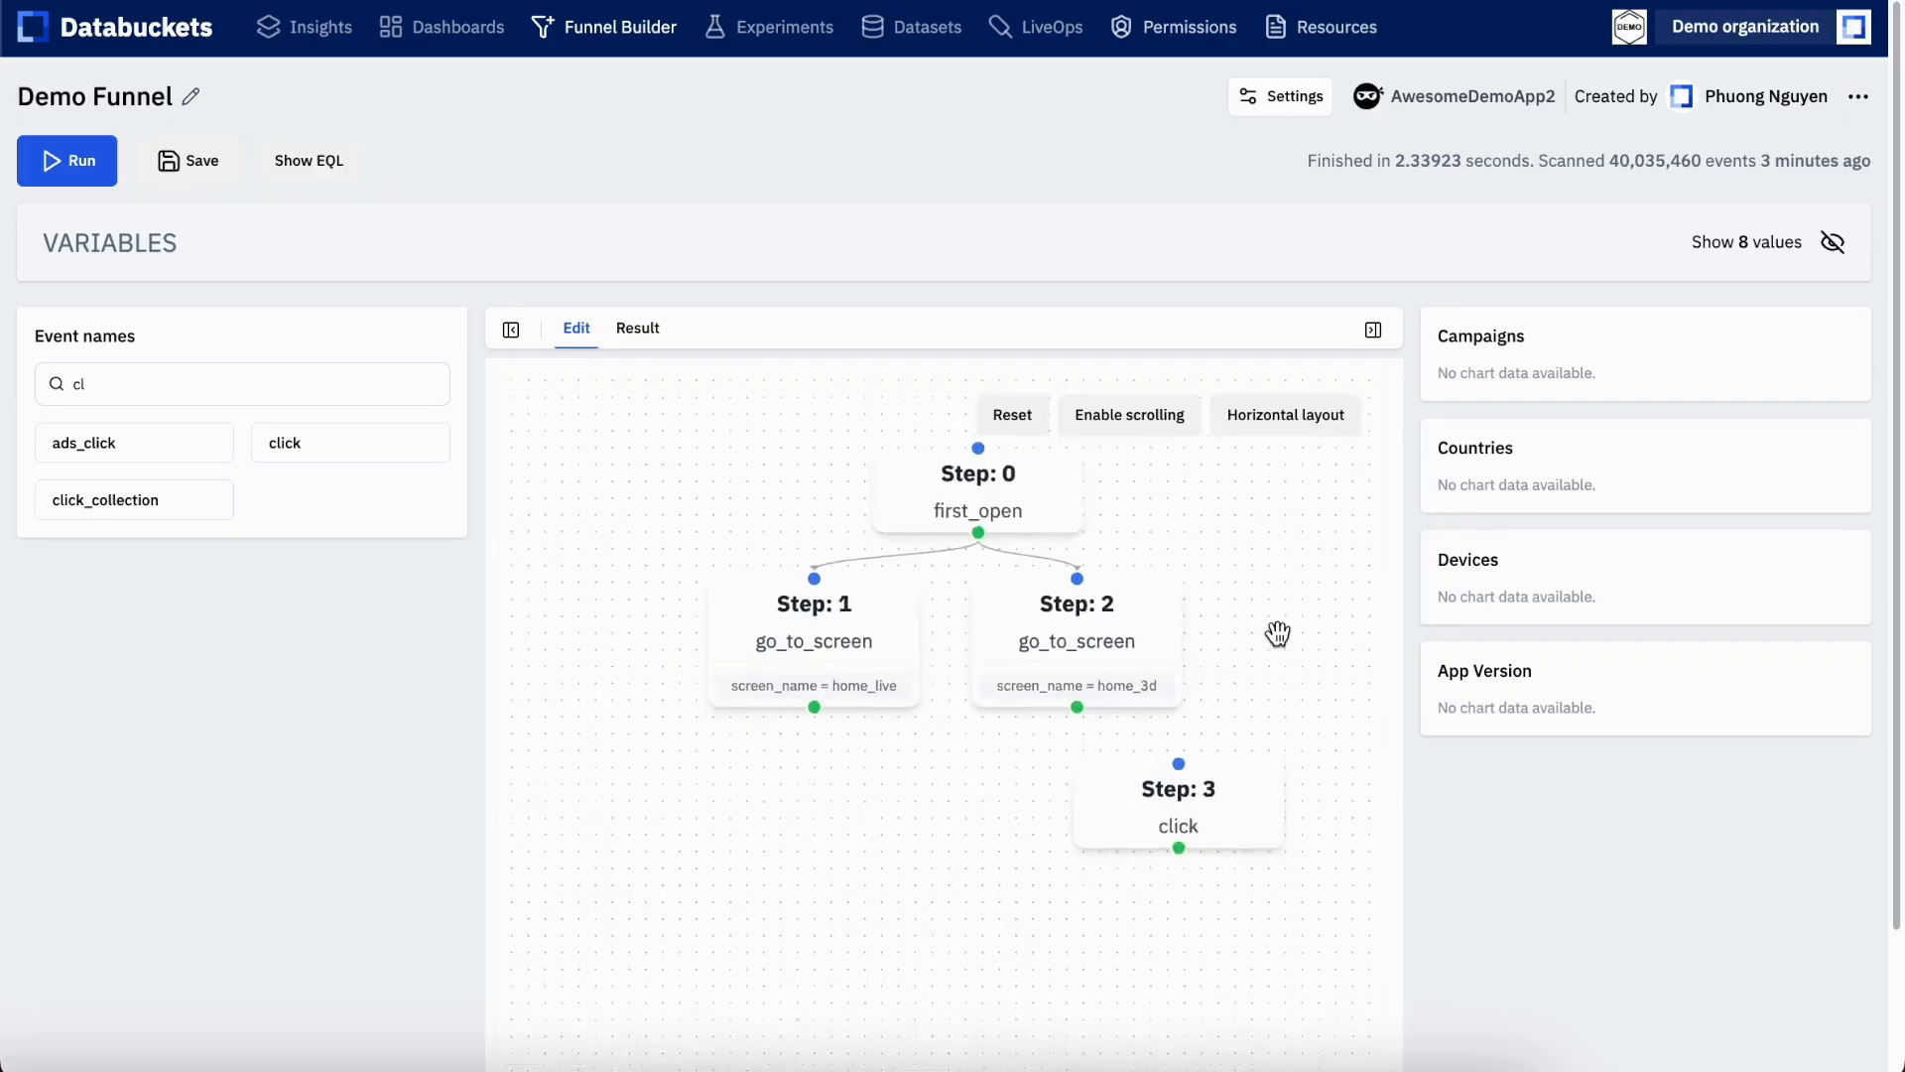
left_click_drag(1157, 860, 1046, 884)
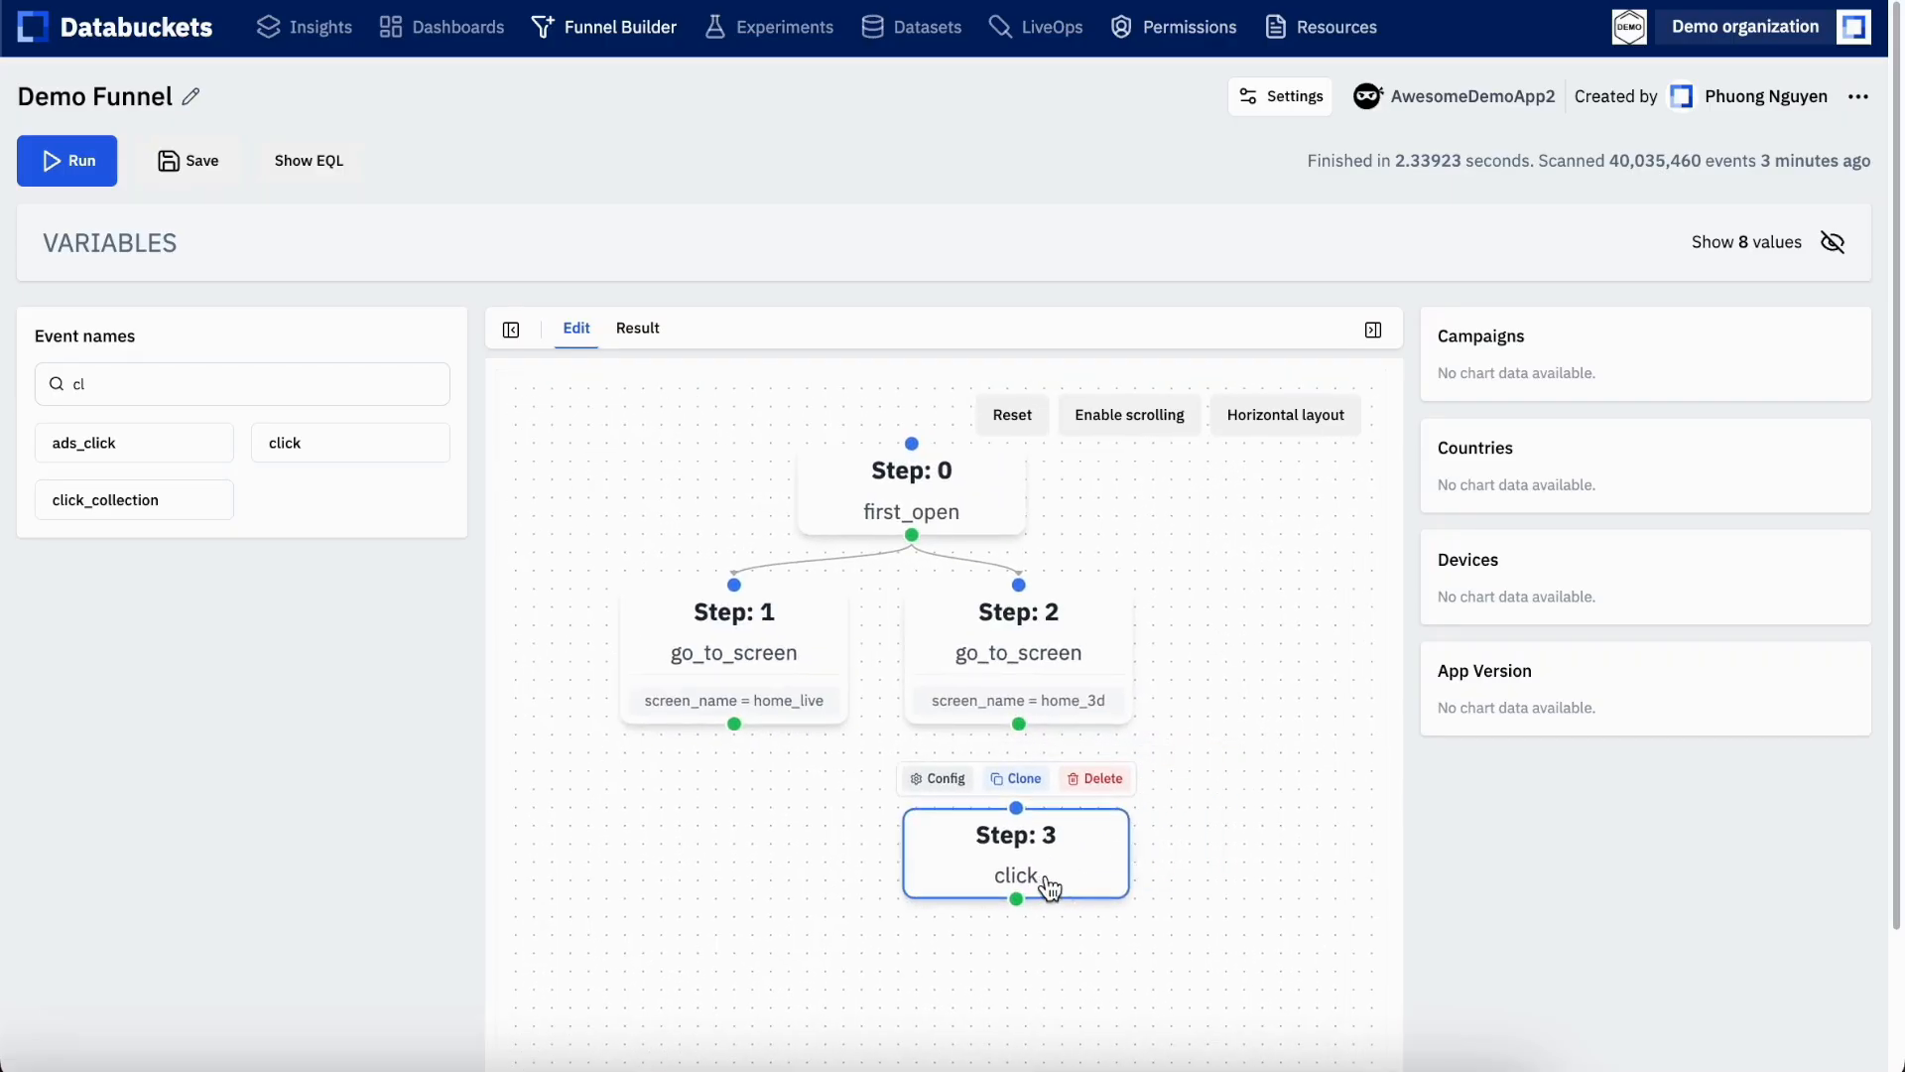
left_click_drag(1020, 722, 1022, 832)
Find the down event, add it as a step below click, and connect the click step to it
left_click(214, 379)
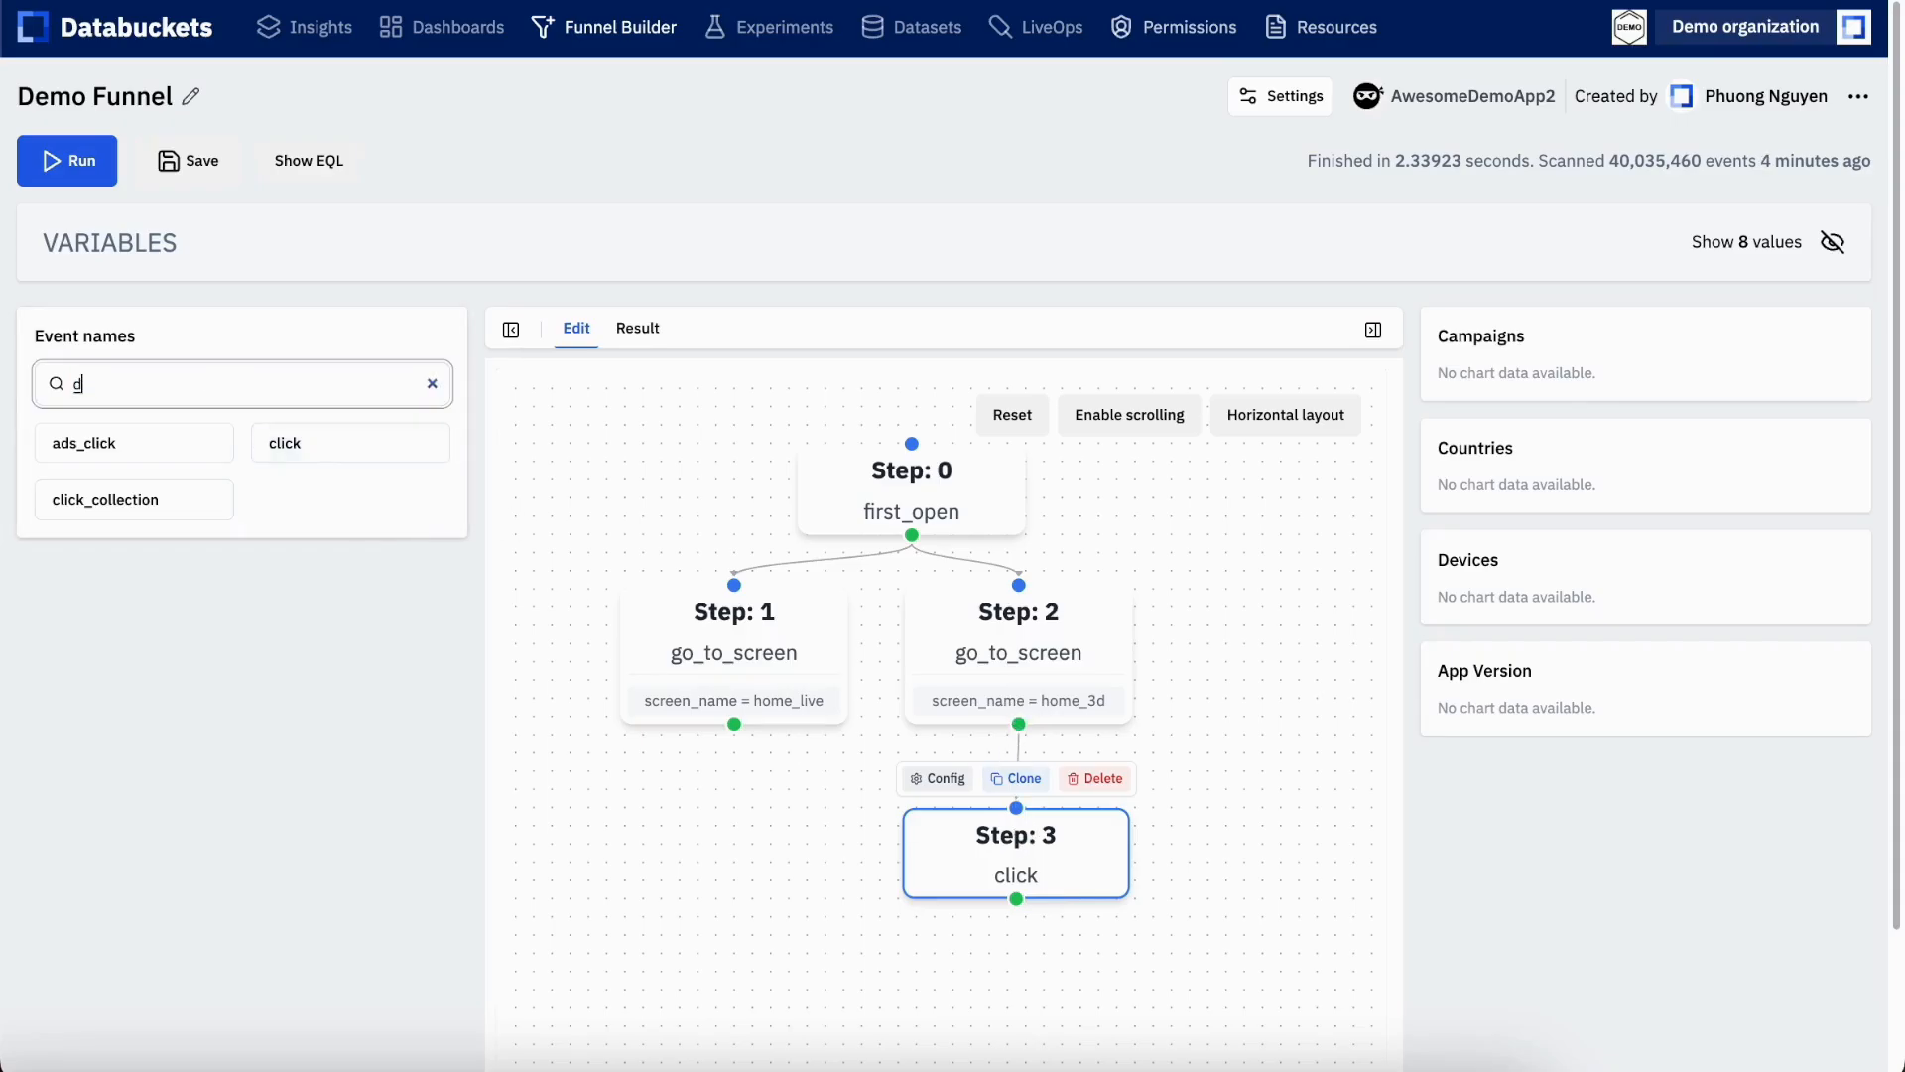
type("down")
mouse_move(66, 438)
left_mouse_down()
mouse_move(766, 826)
mouse_move(987, 1002)
mouse_move(964, 981)
mouse_move(986, 987)
left_mouse_up()
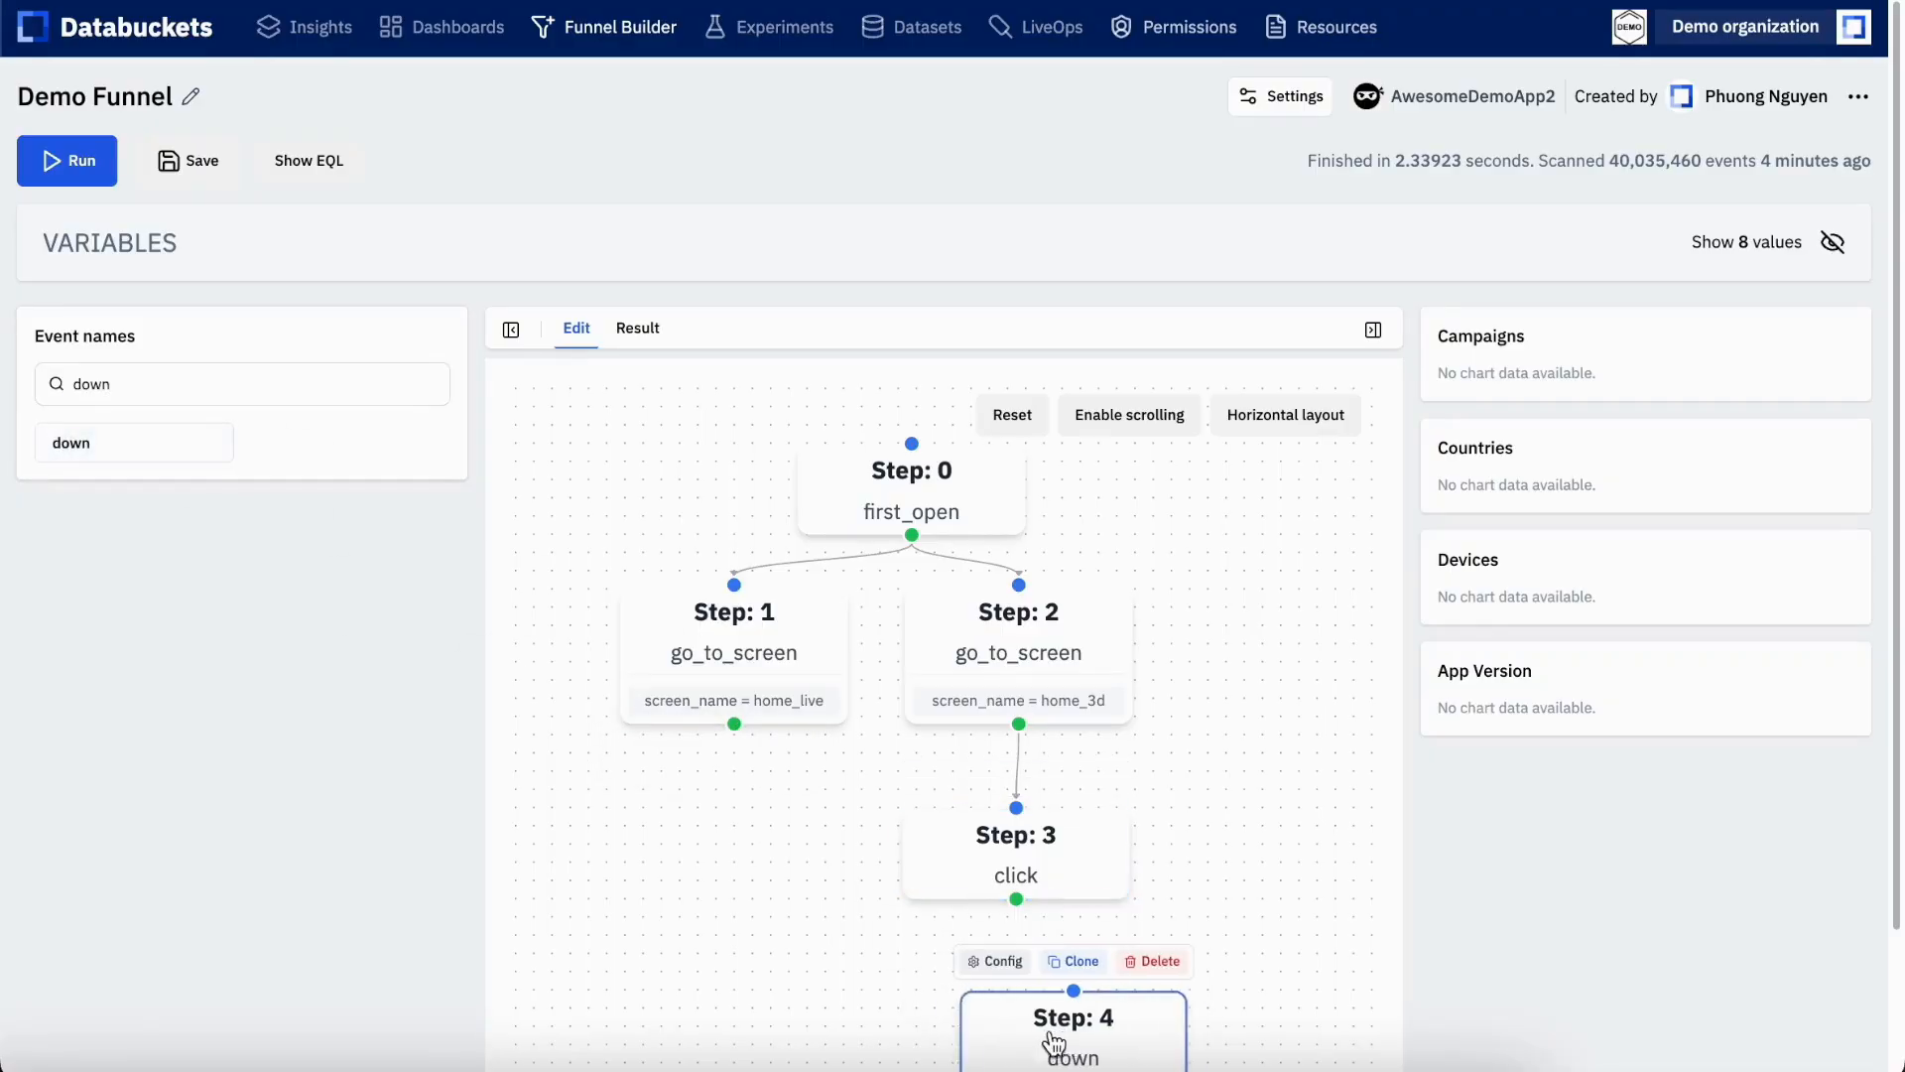
left_click_drag(1015, 901, 1022, 984)
Run the funnel and bring the whole result diagram into view
left_click(74, 167)
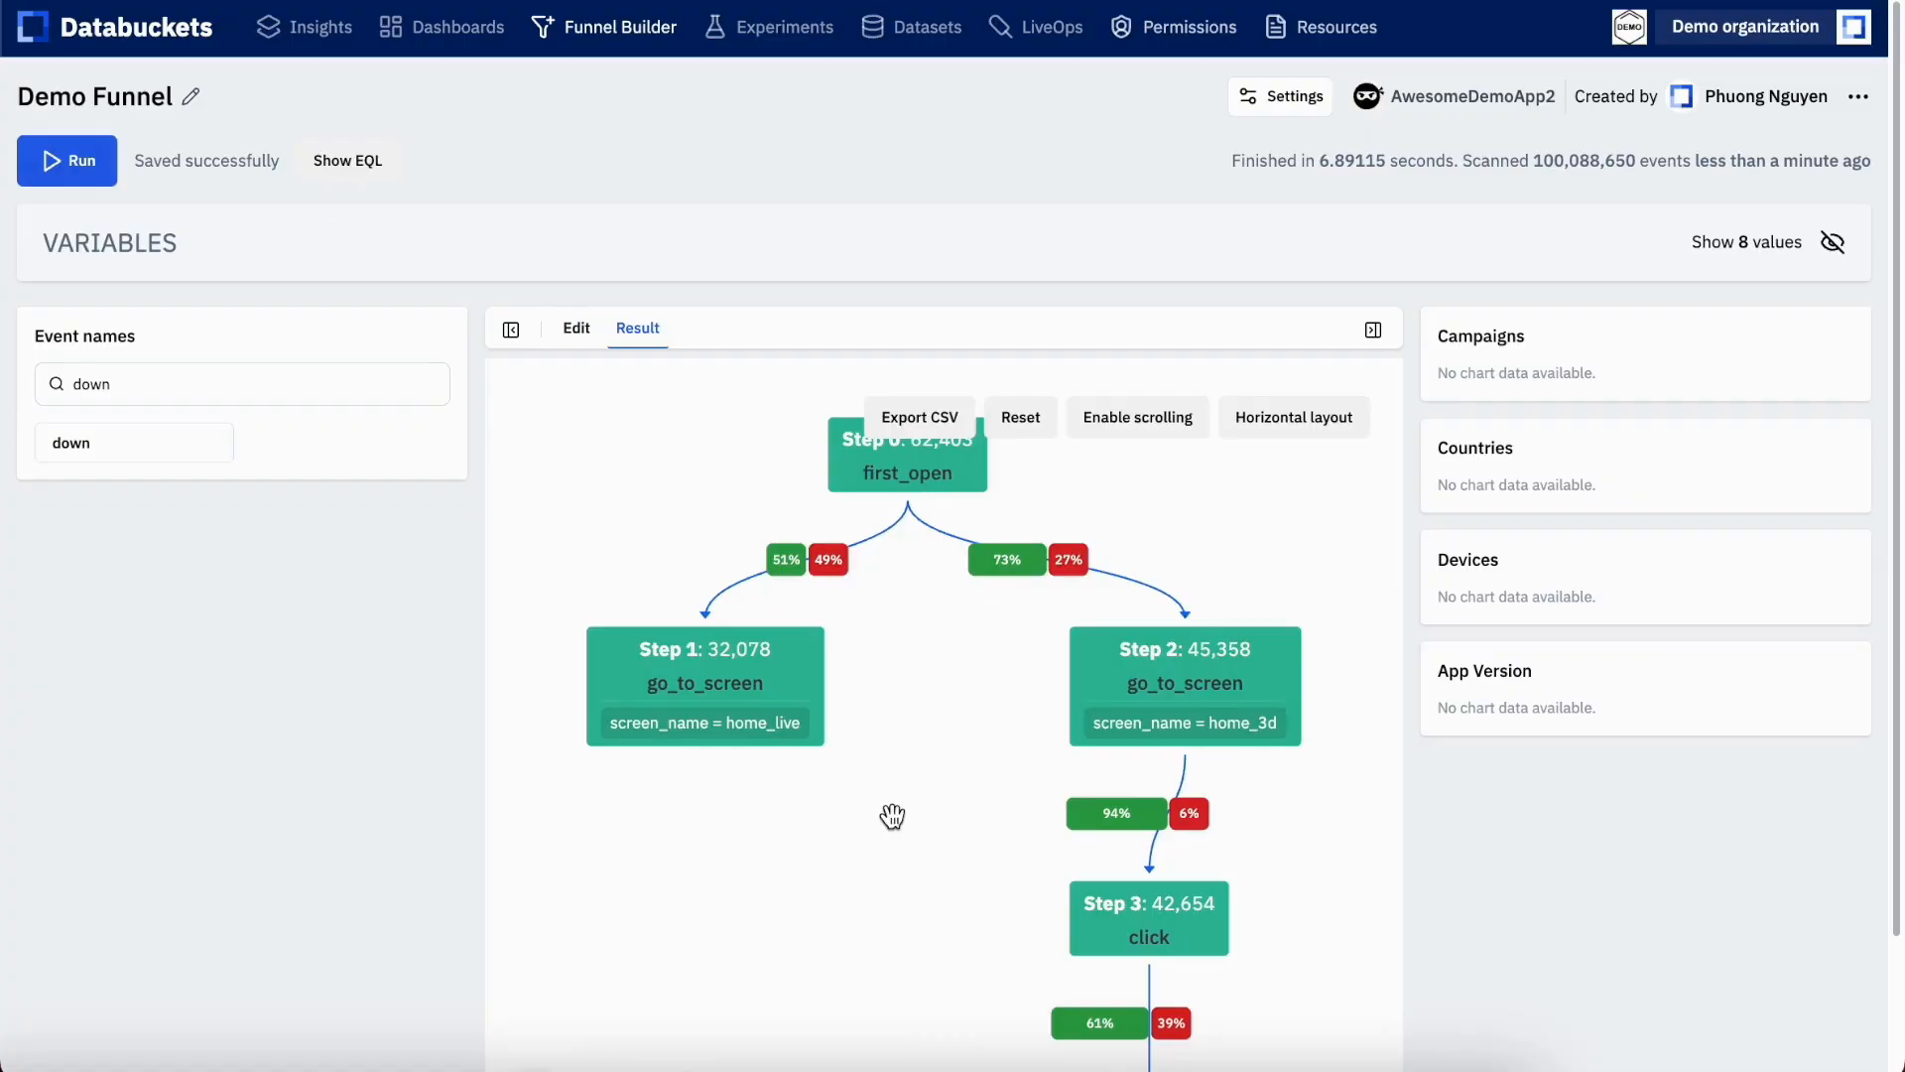
scroll(1436, 741, "down", 2)
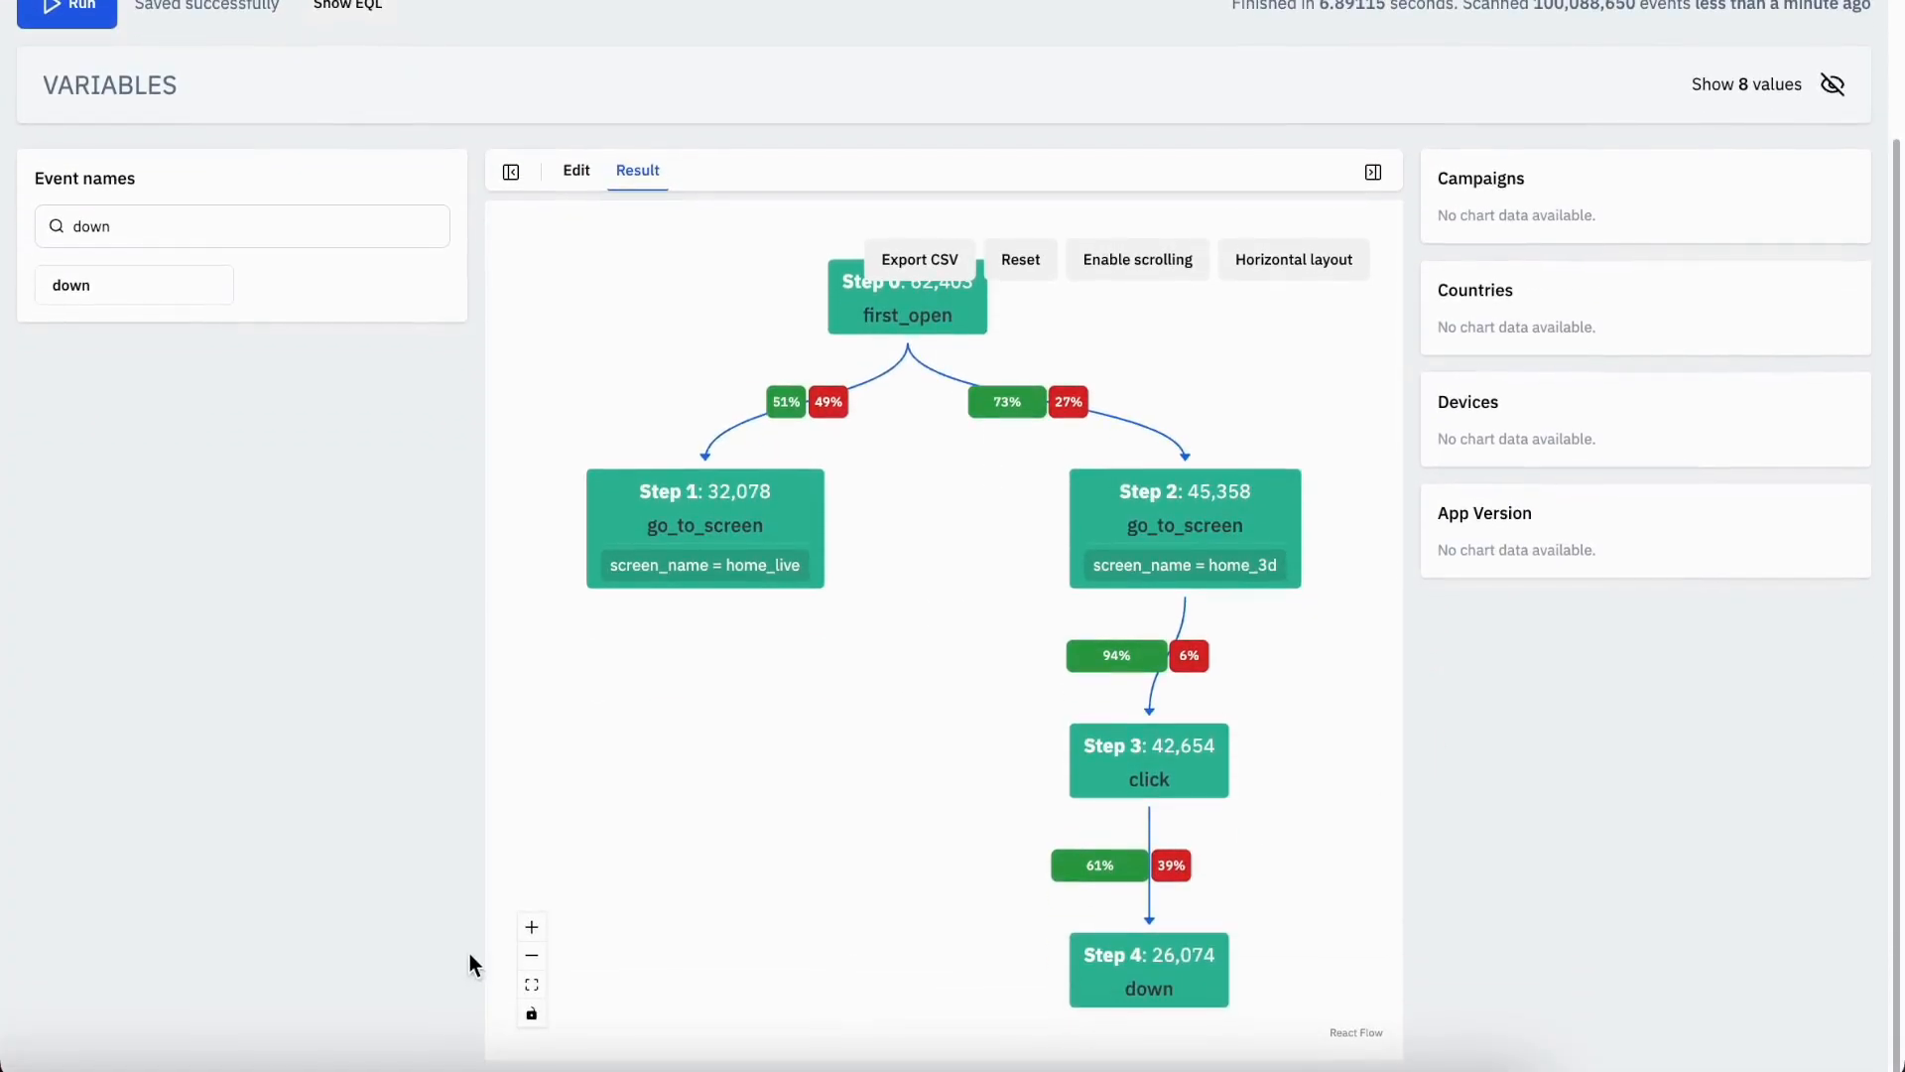
left_click(534, 956)
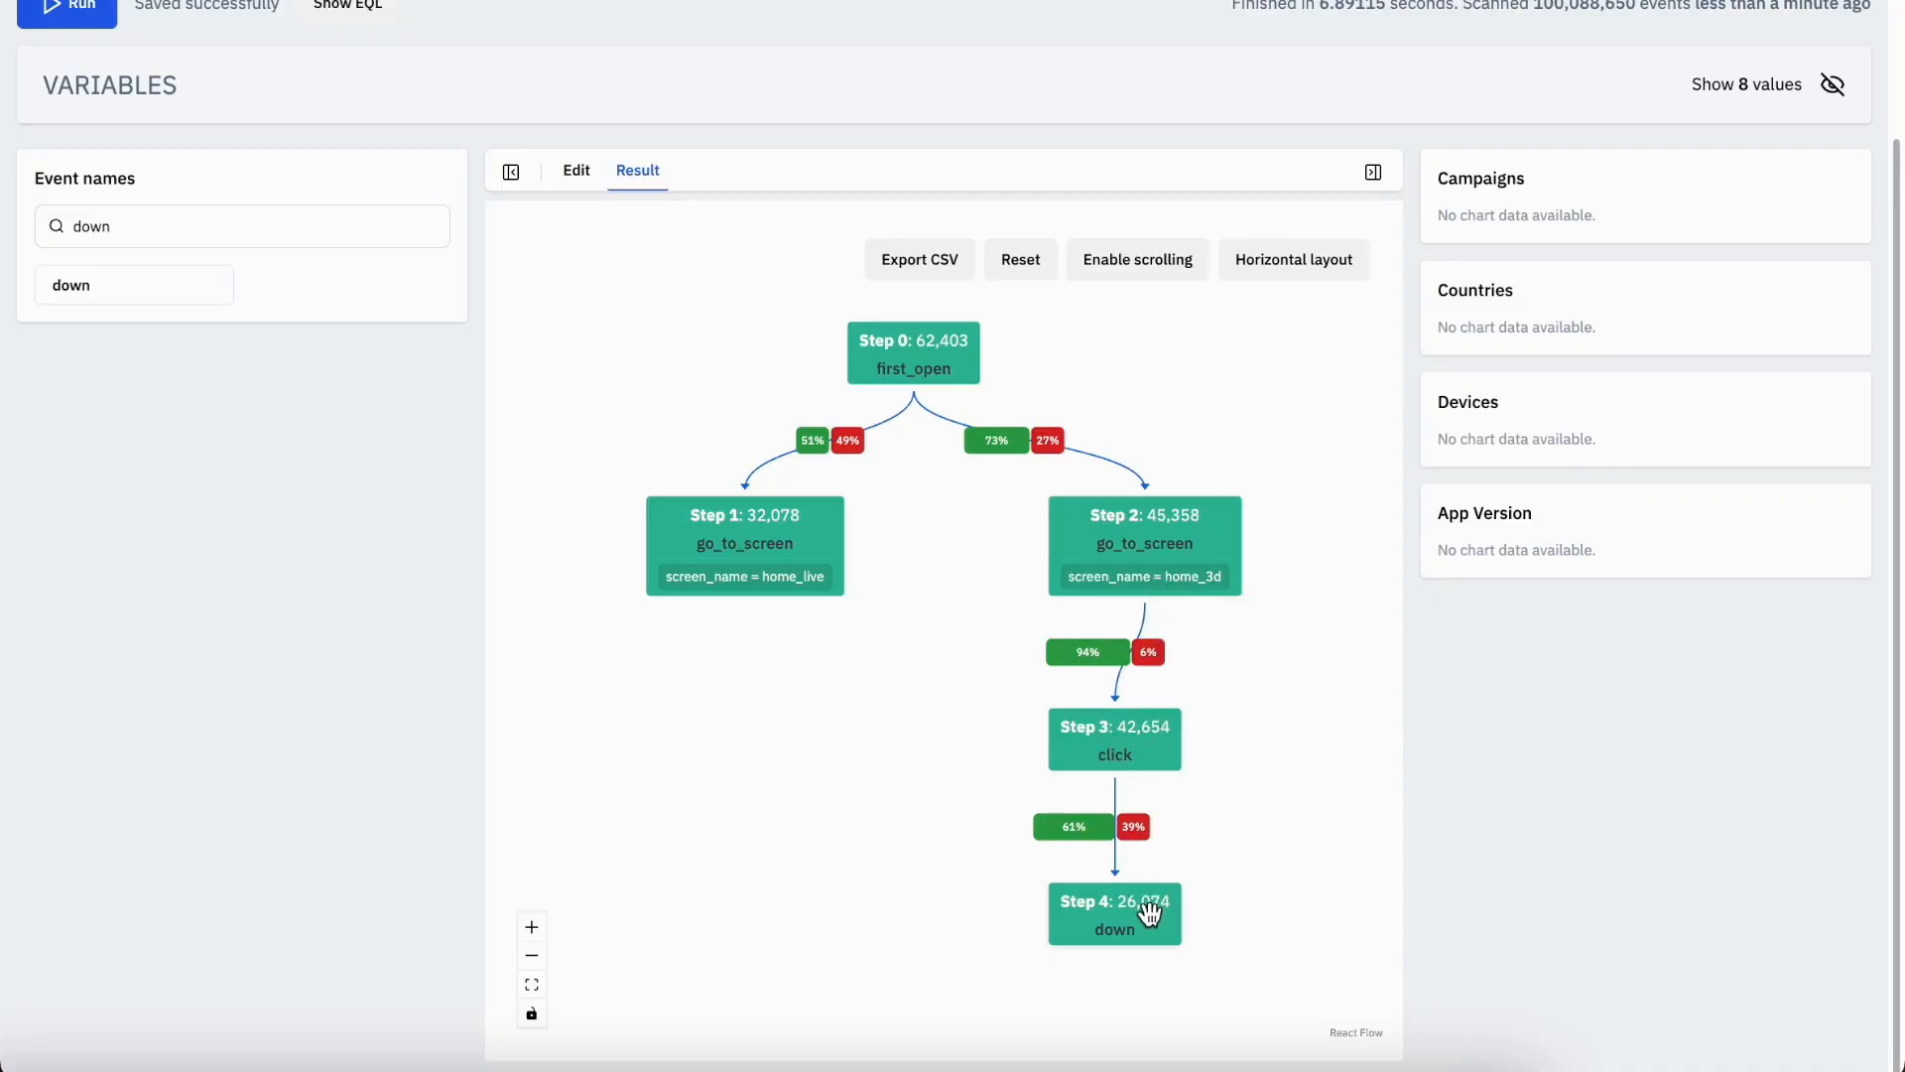
Return to editing the workflow and clone the first_open step
left_click(578, 173)
scroll(362, 417, "up", 2)
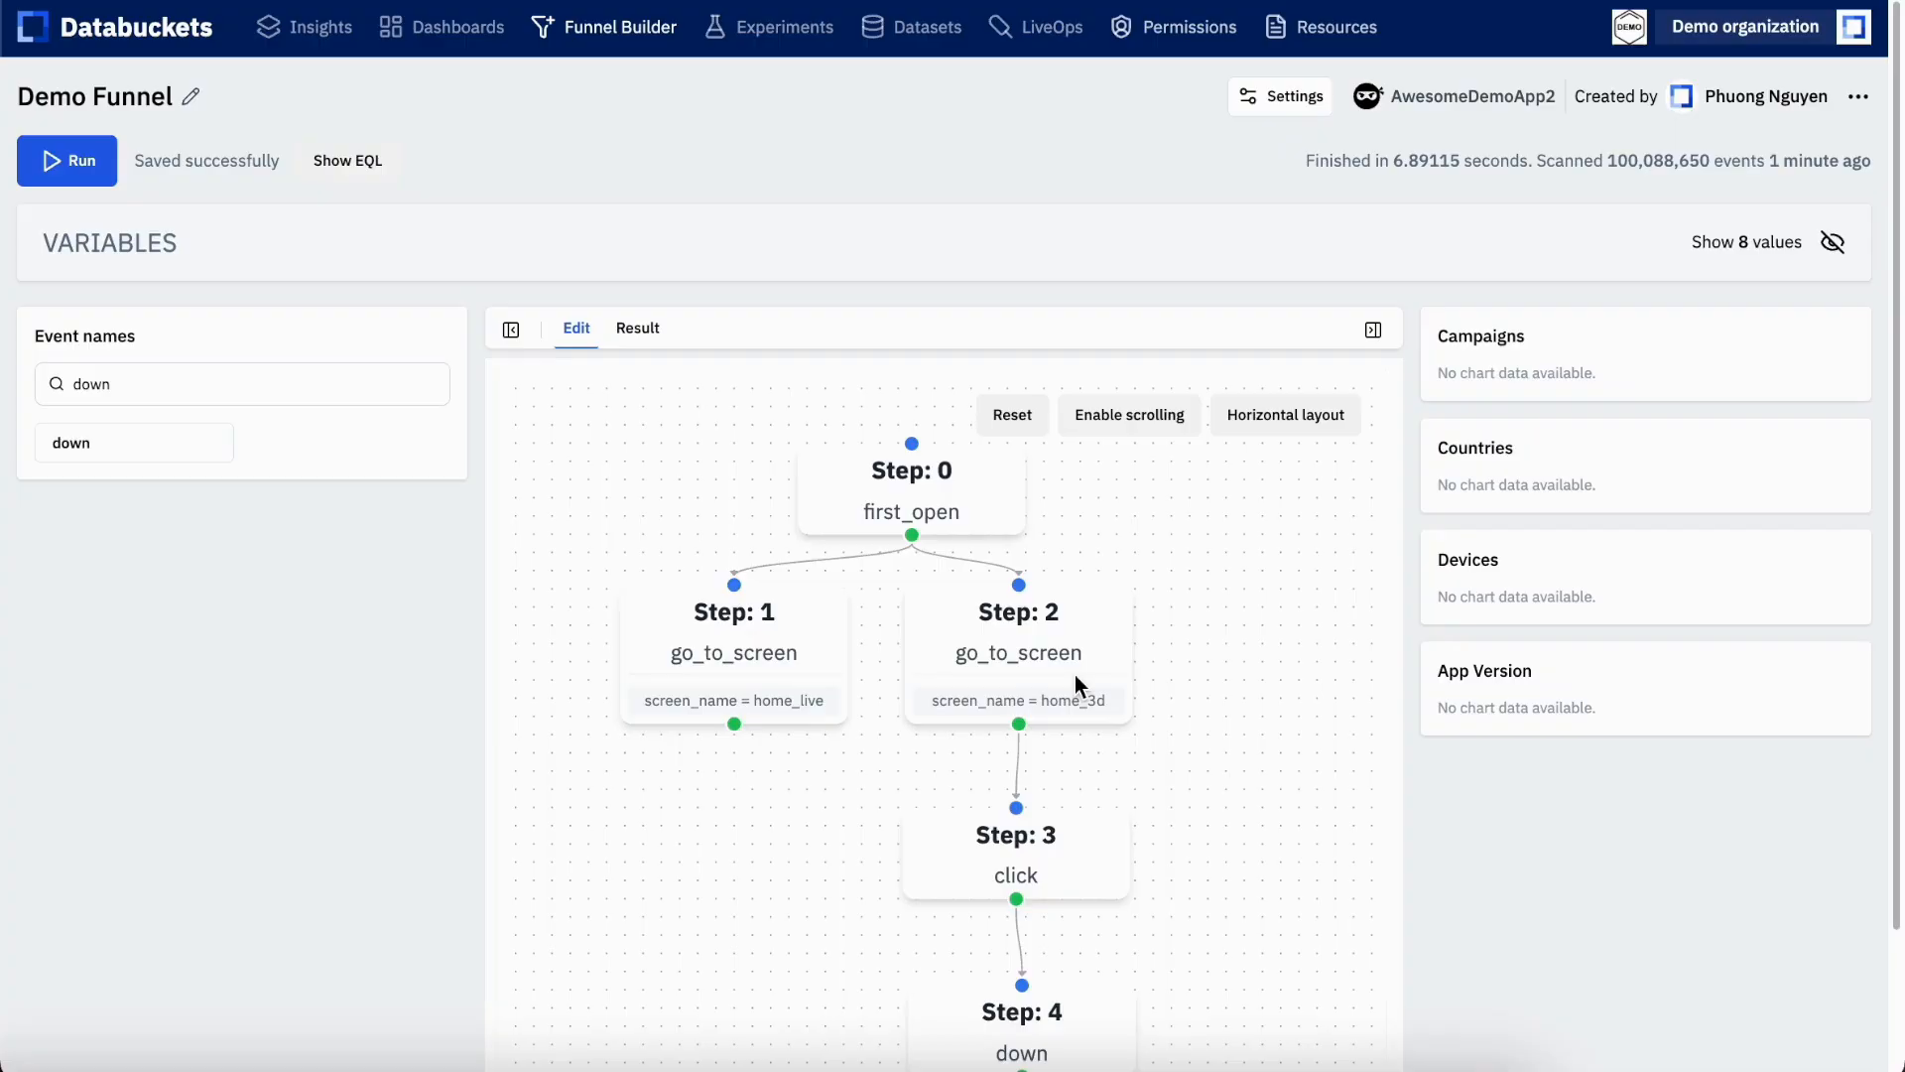
left_click(969, 502)
left_click(911, 415)
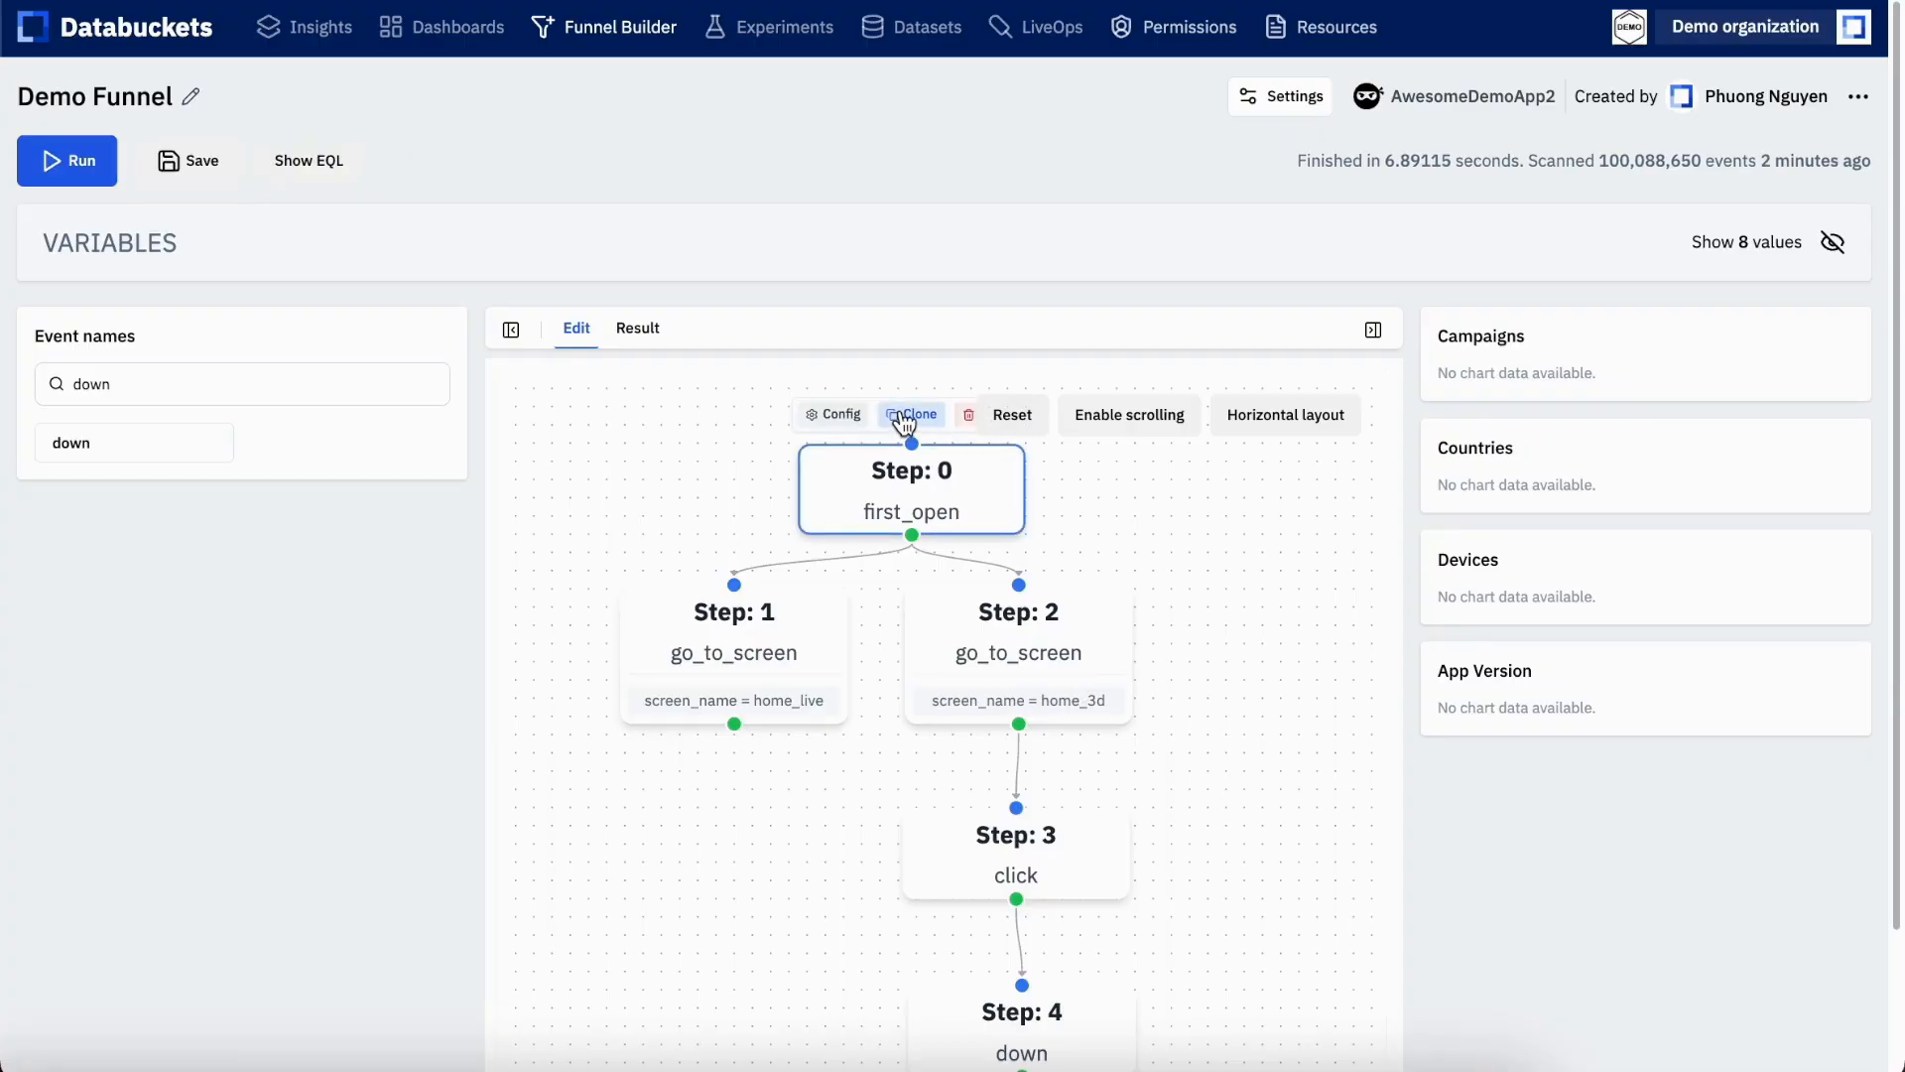
Move the cloned first_open step beside the home_3d go_to_screen step
scroll(1217, 670, "down", 5)
scroll(1217, 669, "down", 1)
left_click_drag(1266, 693, 1132, 649)
right_click(1108, 671)
left_click(1072, 669)
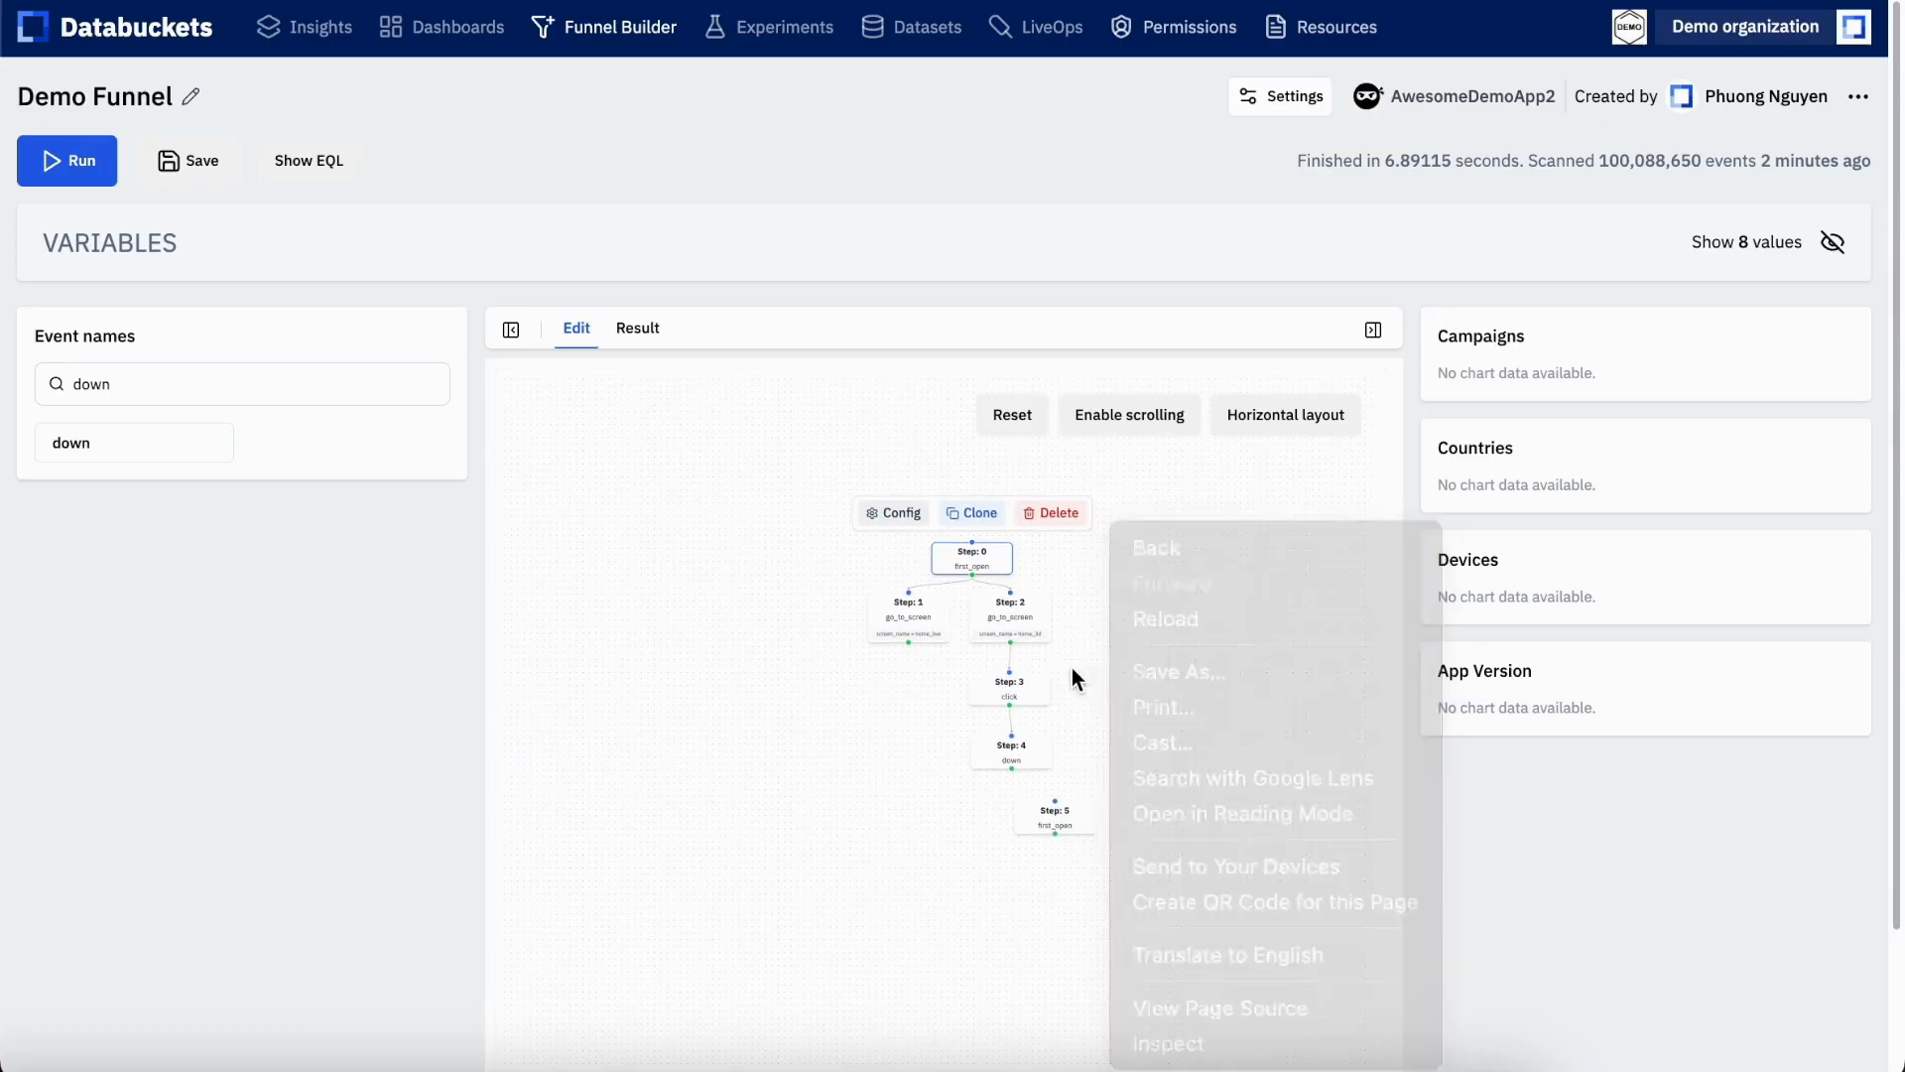
scroll(1114, 711, "up", 3)
scroll(1115, 711, "up", 2)
left_click_drag(1115, 711, 1139, 774)
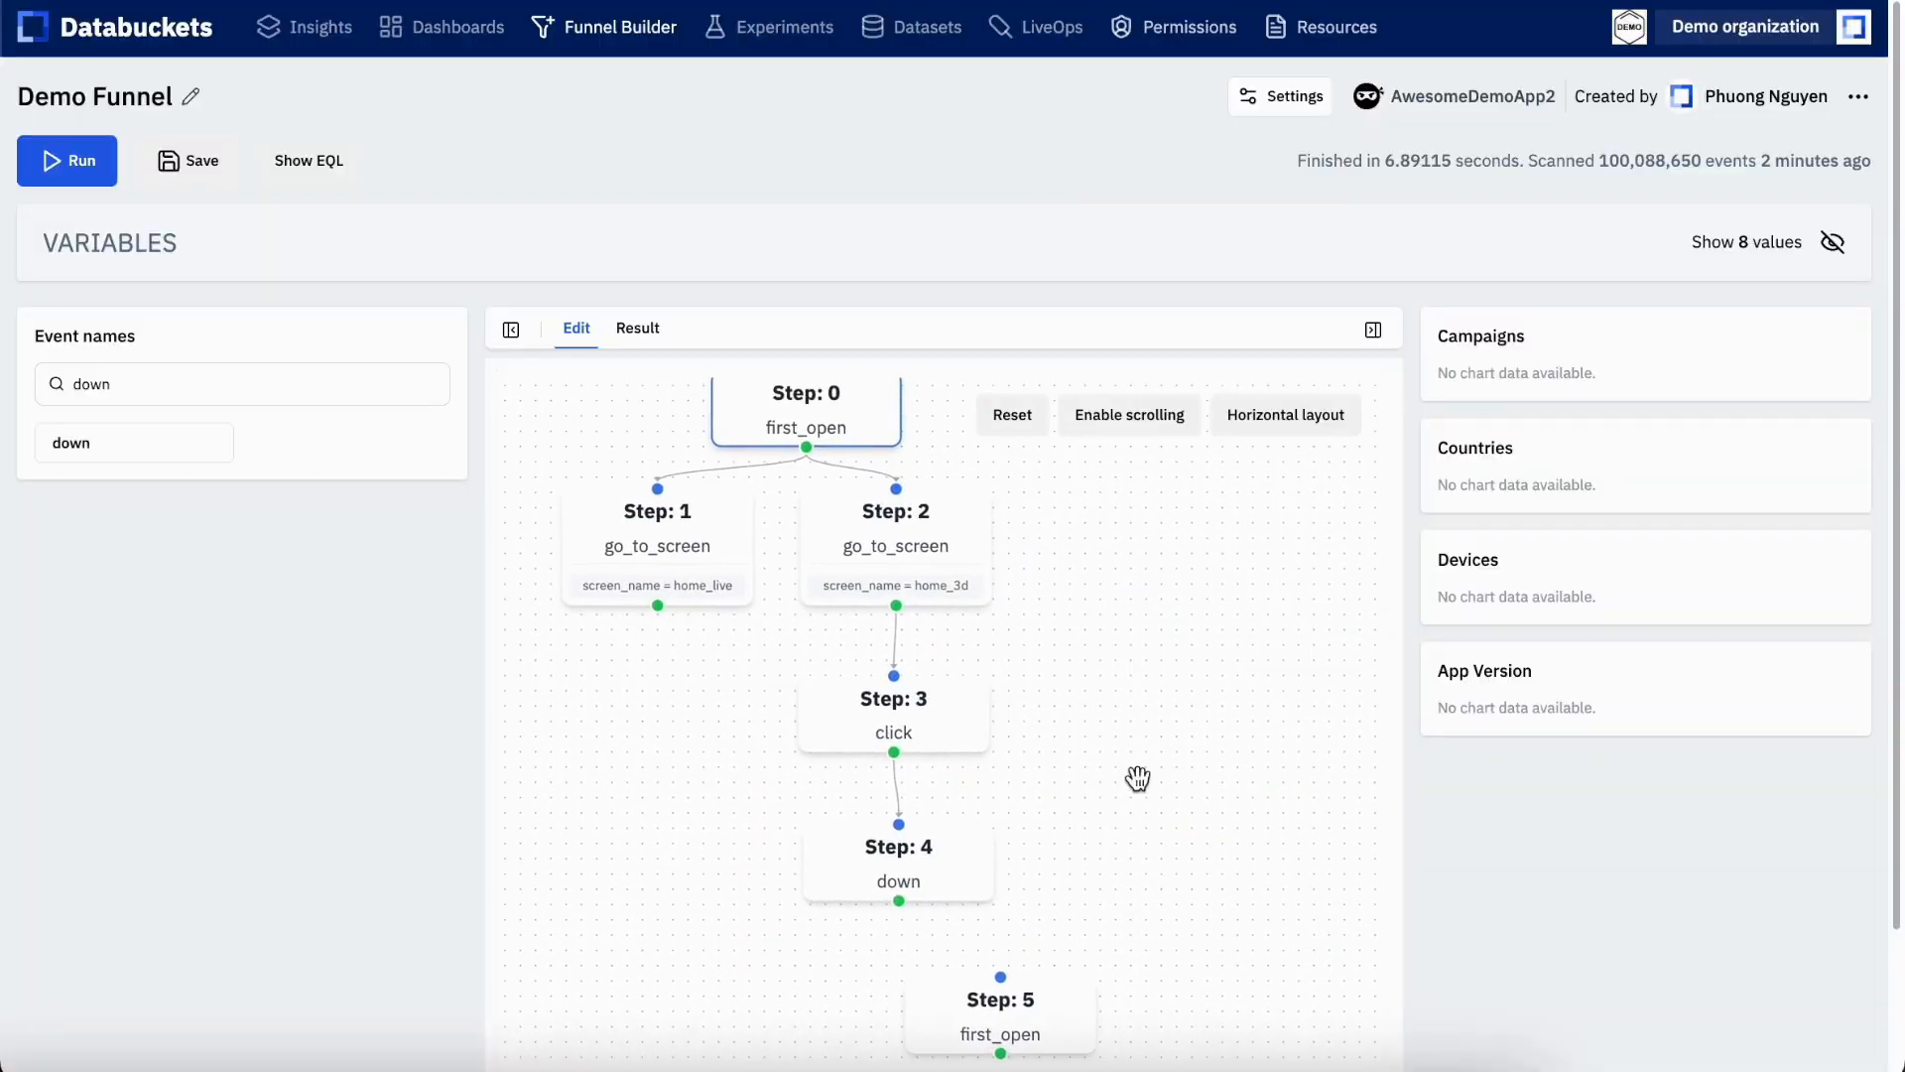
mouse_move(1059, 1037)
left_mouse_down()
mouse_move(1225, 605)
mouse_move(1102, 1021)
mouse_move(1071, 991)
mouse_move(1022, 997)
mouse_move(1251, 621)
mouse_move(1187, 580)
left_mouse_up()
left_click_drag(1162, 674, 1203, 855)
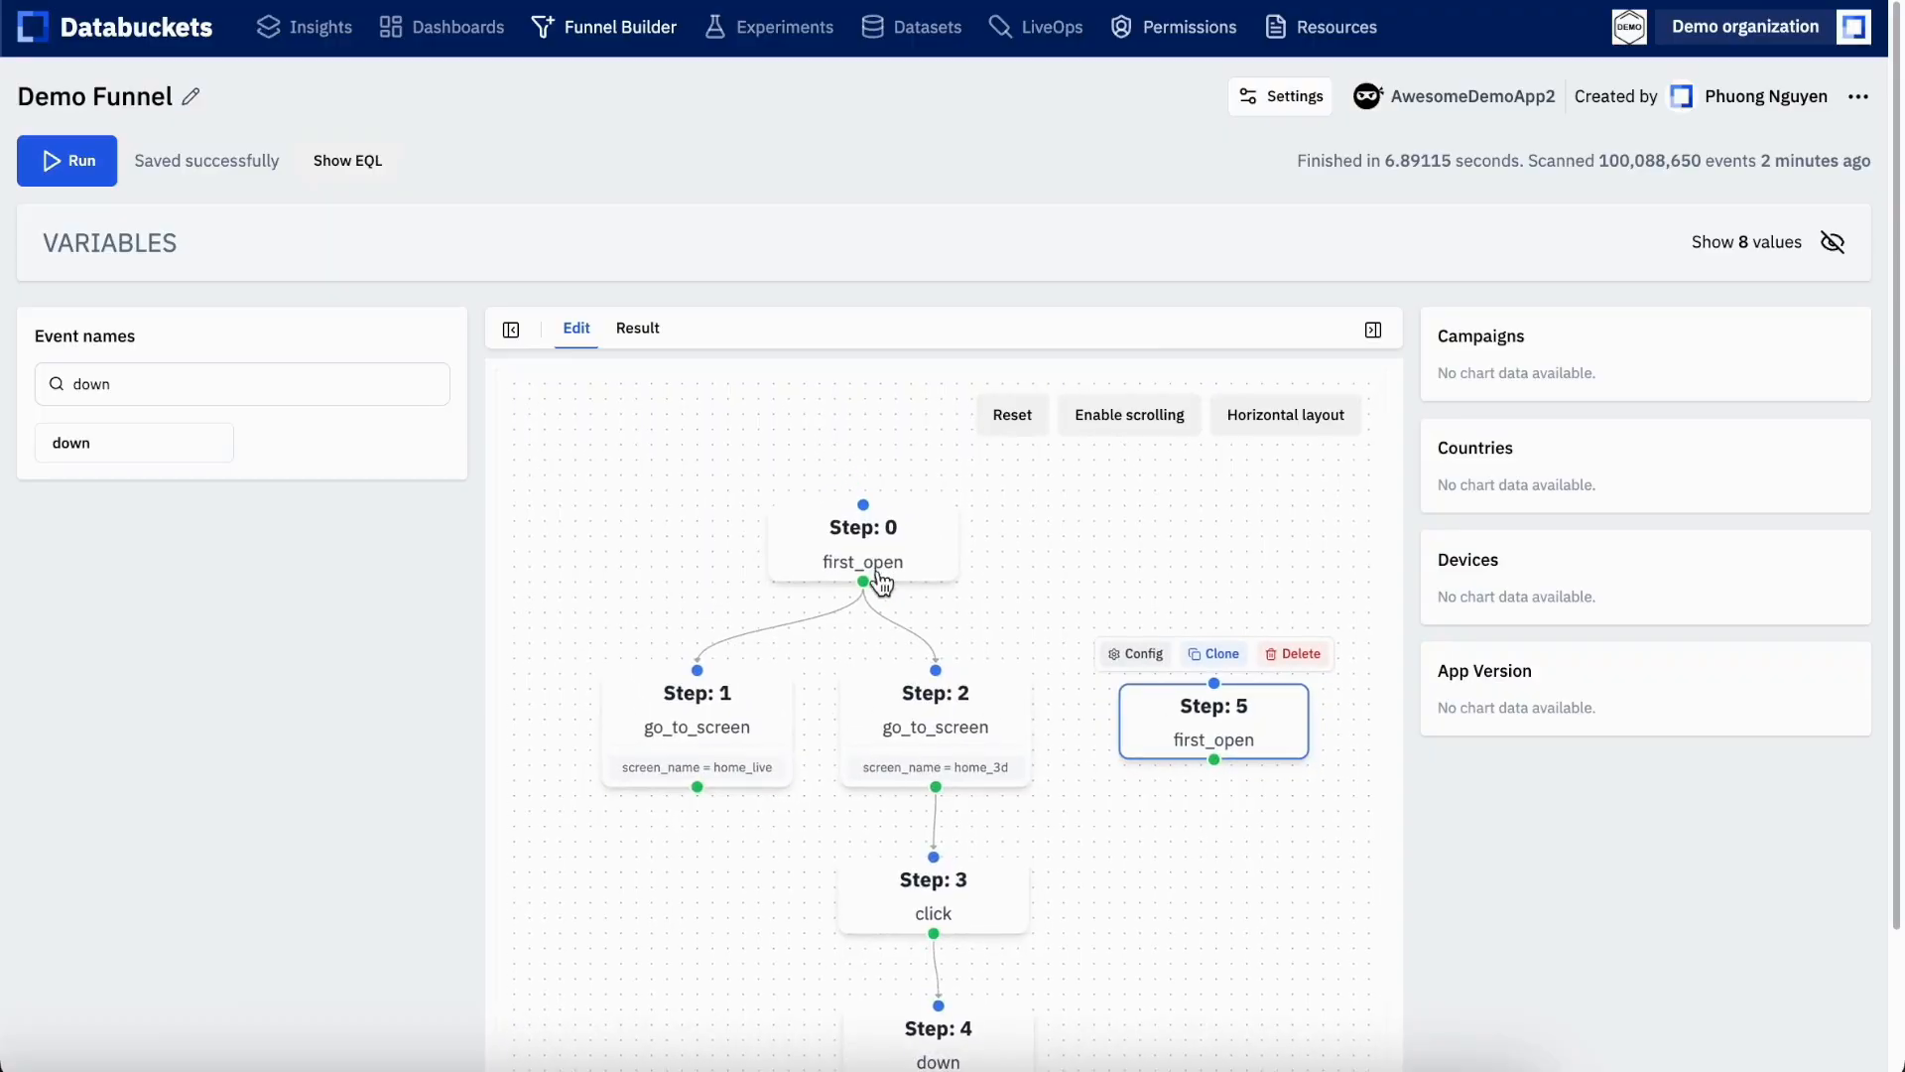
Connect the original first_open and home_3d steps to the clone, set the home_3d link to NOT include, and save
left_click_drag(865, 580, 1214, 683)
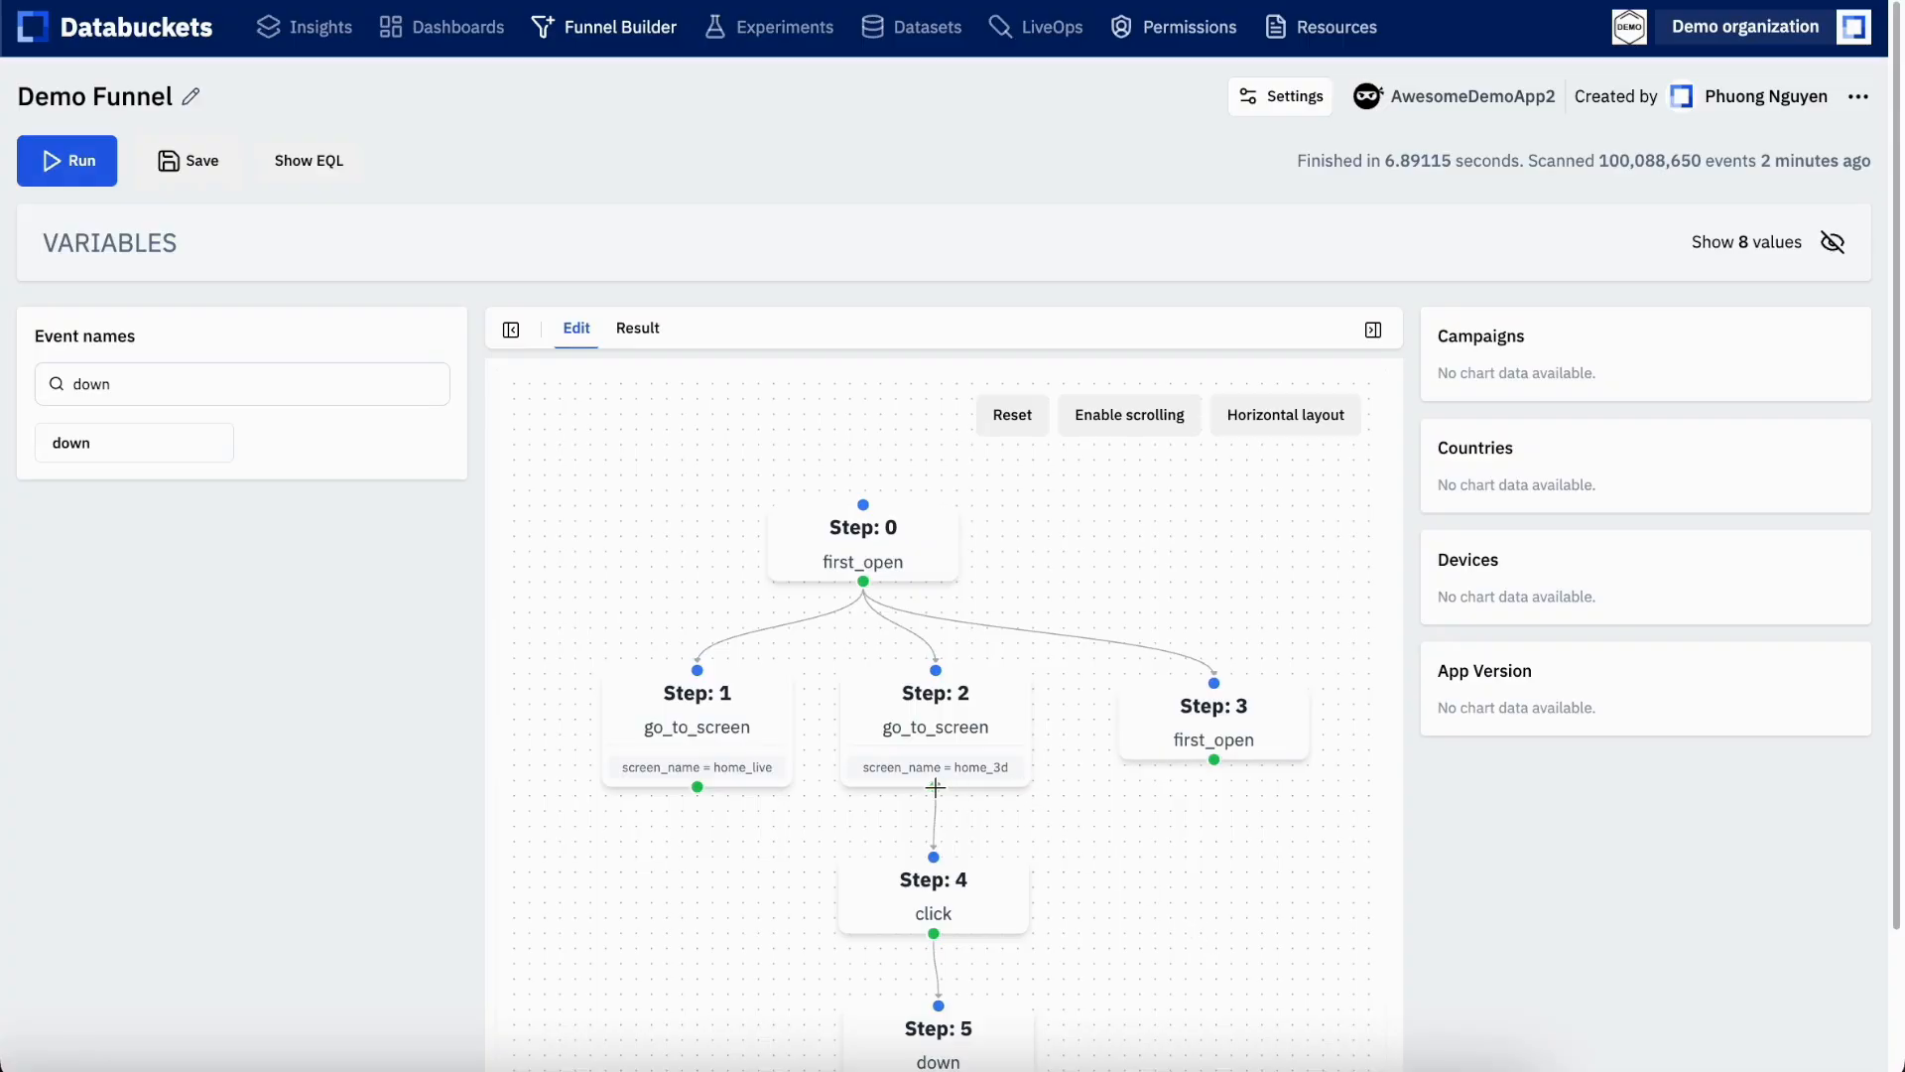
left_click_drag(929, 788, 1212, 682)
left_click(1093, 756)
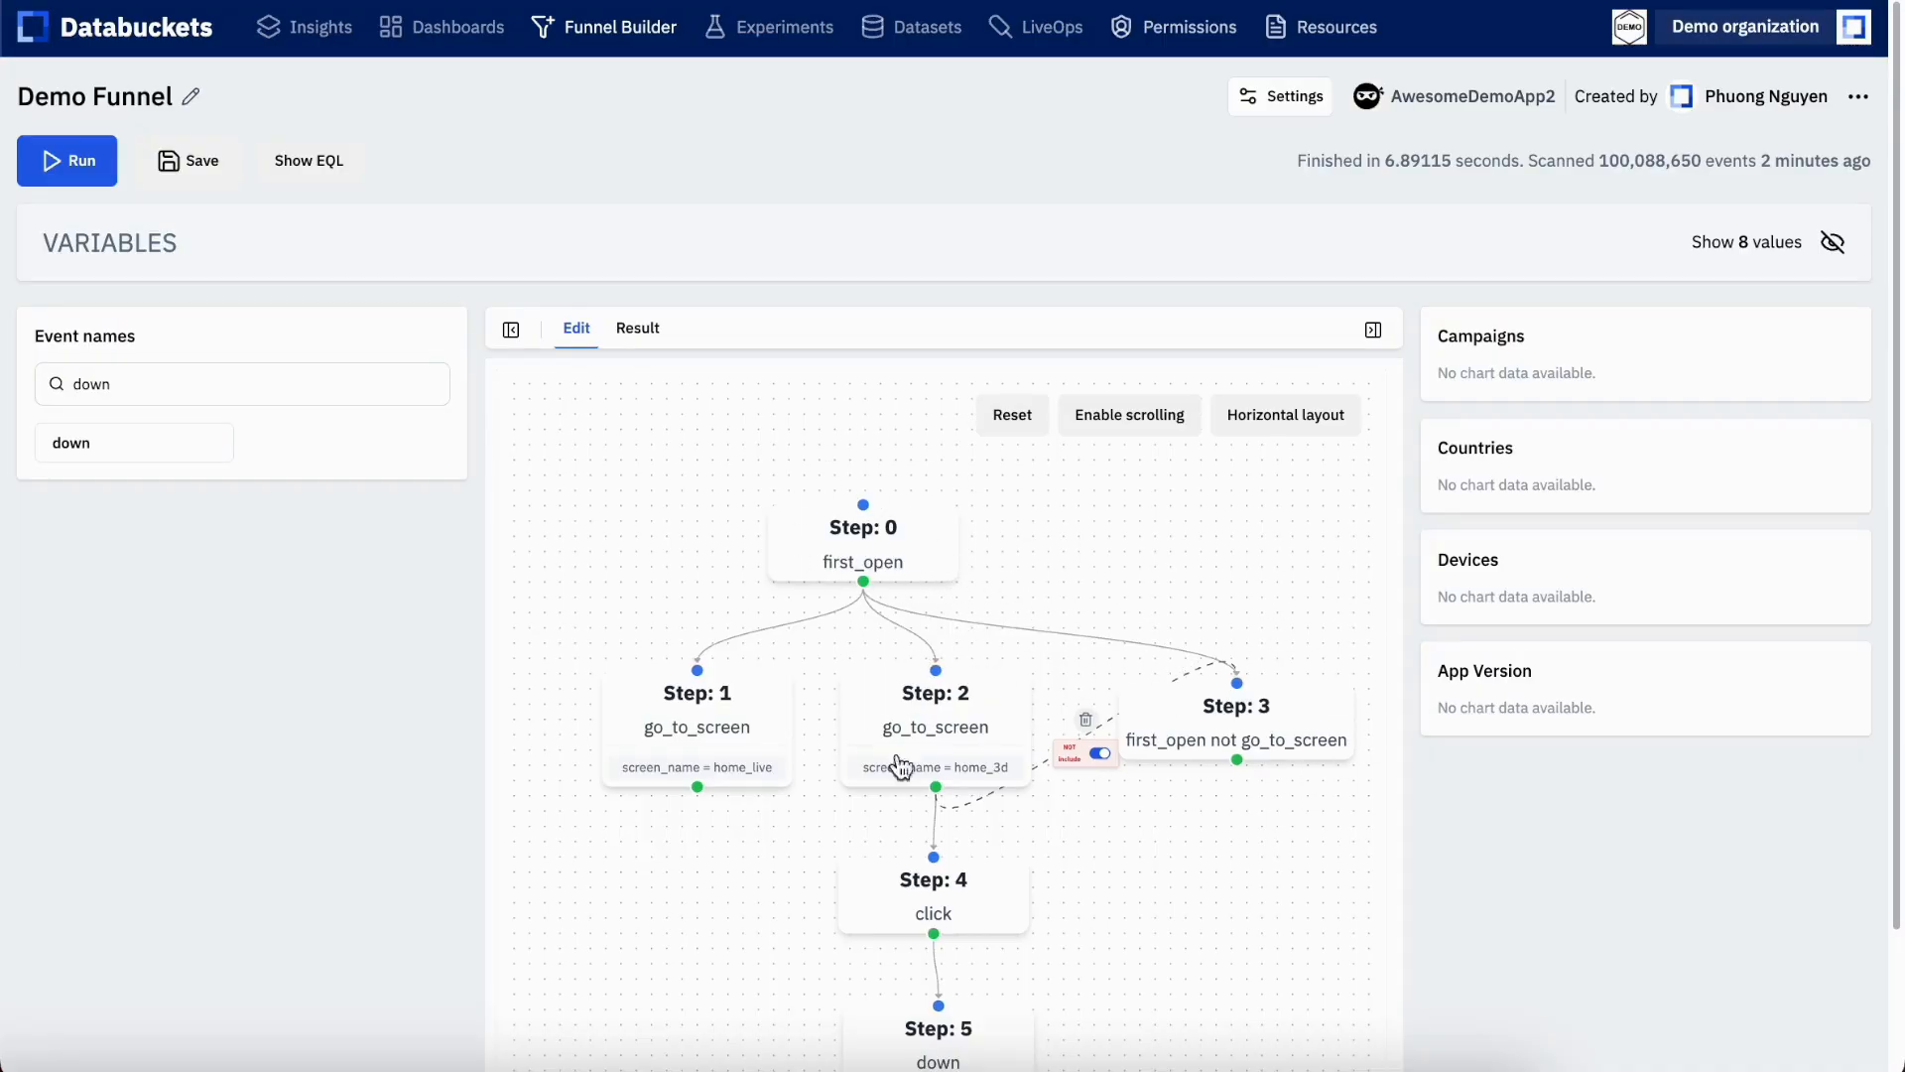
key("ctrl+s")
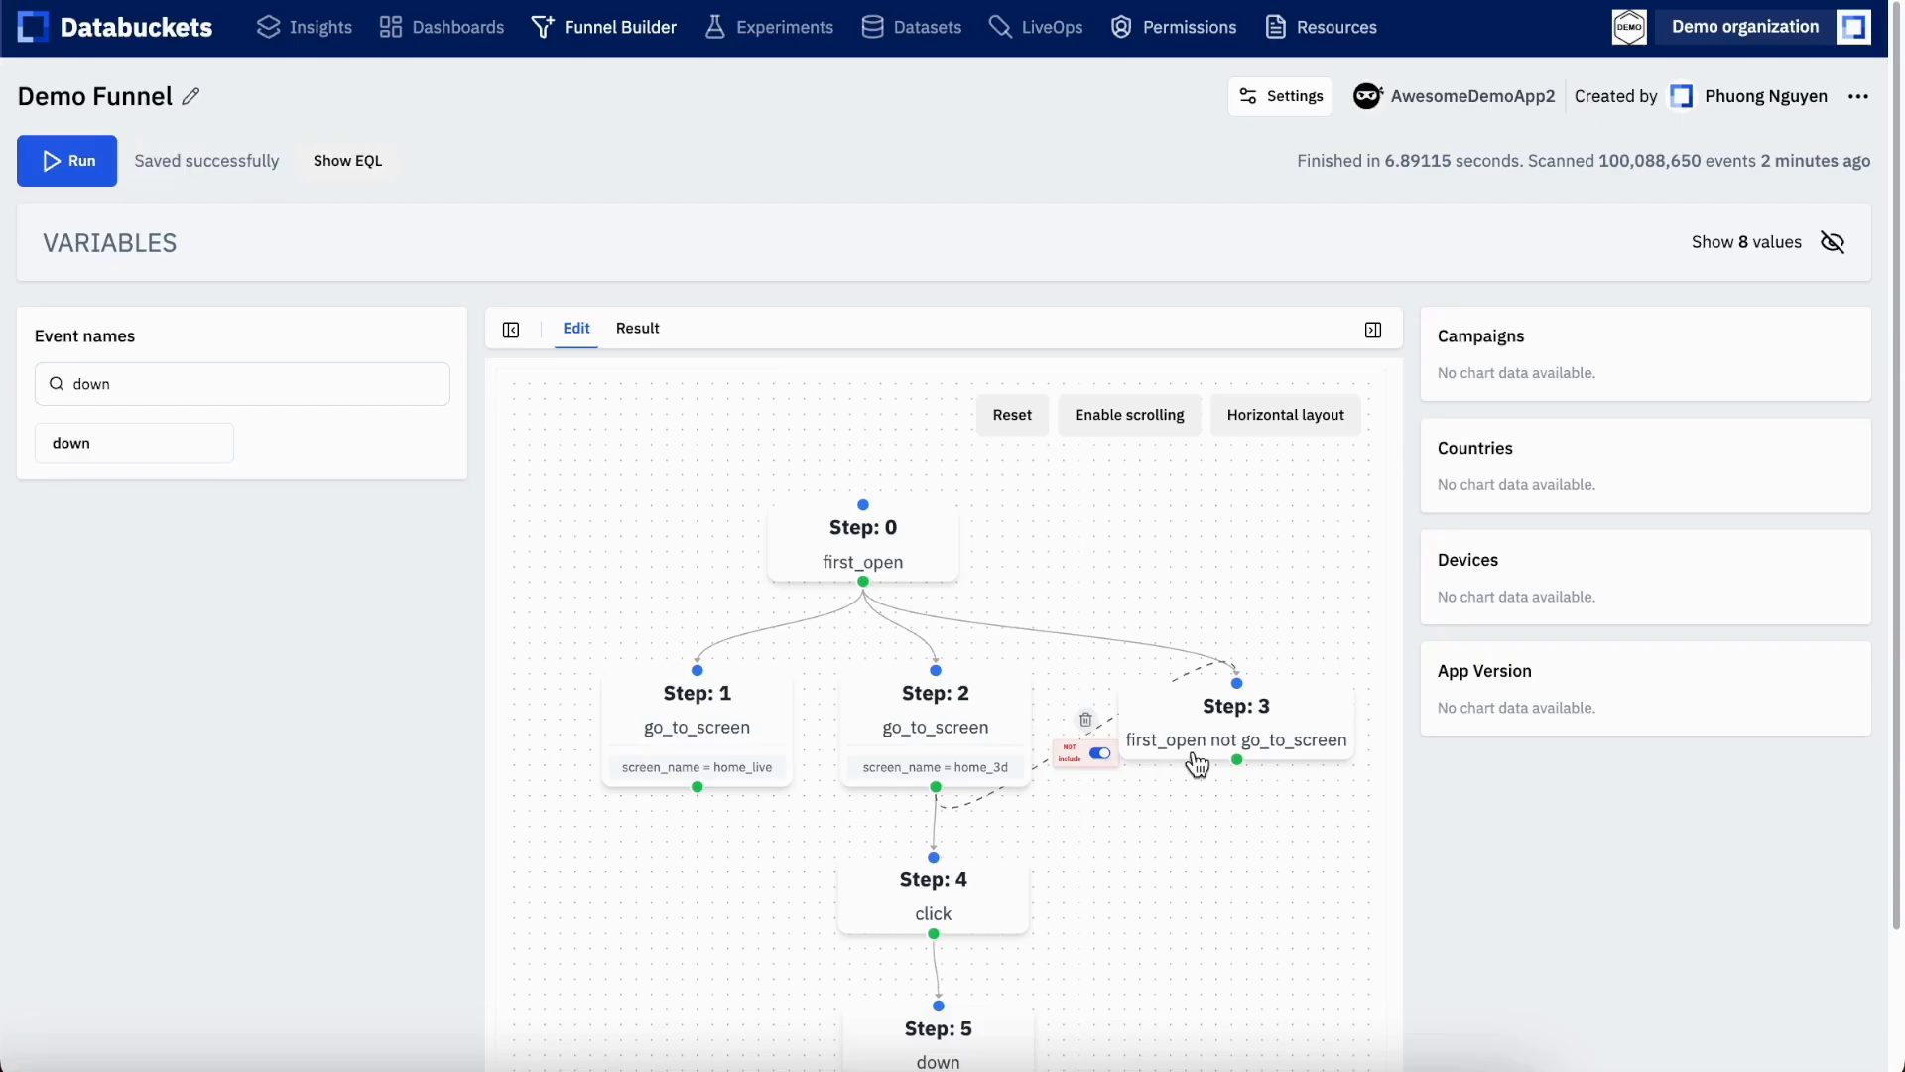
Name the cloned first_open step "Drop before Home 3D" in its configuration and submit the change
left_click(1212, 731)
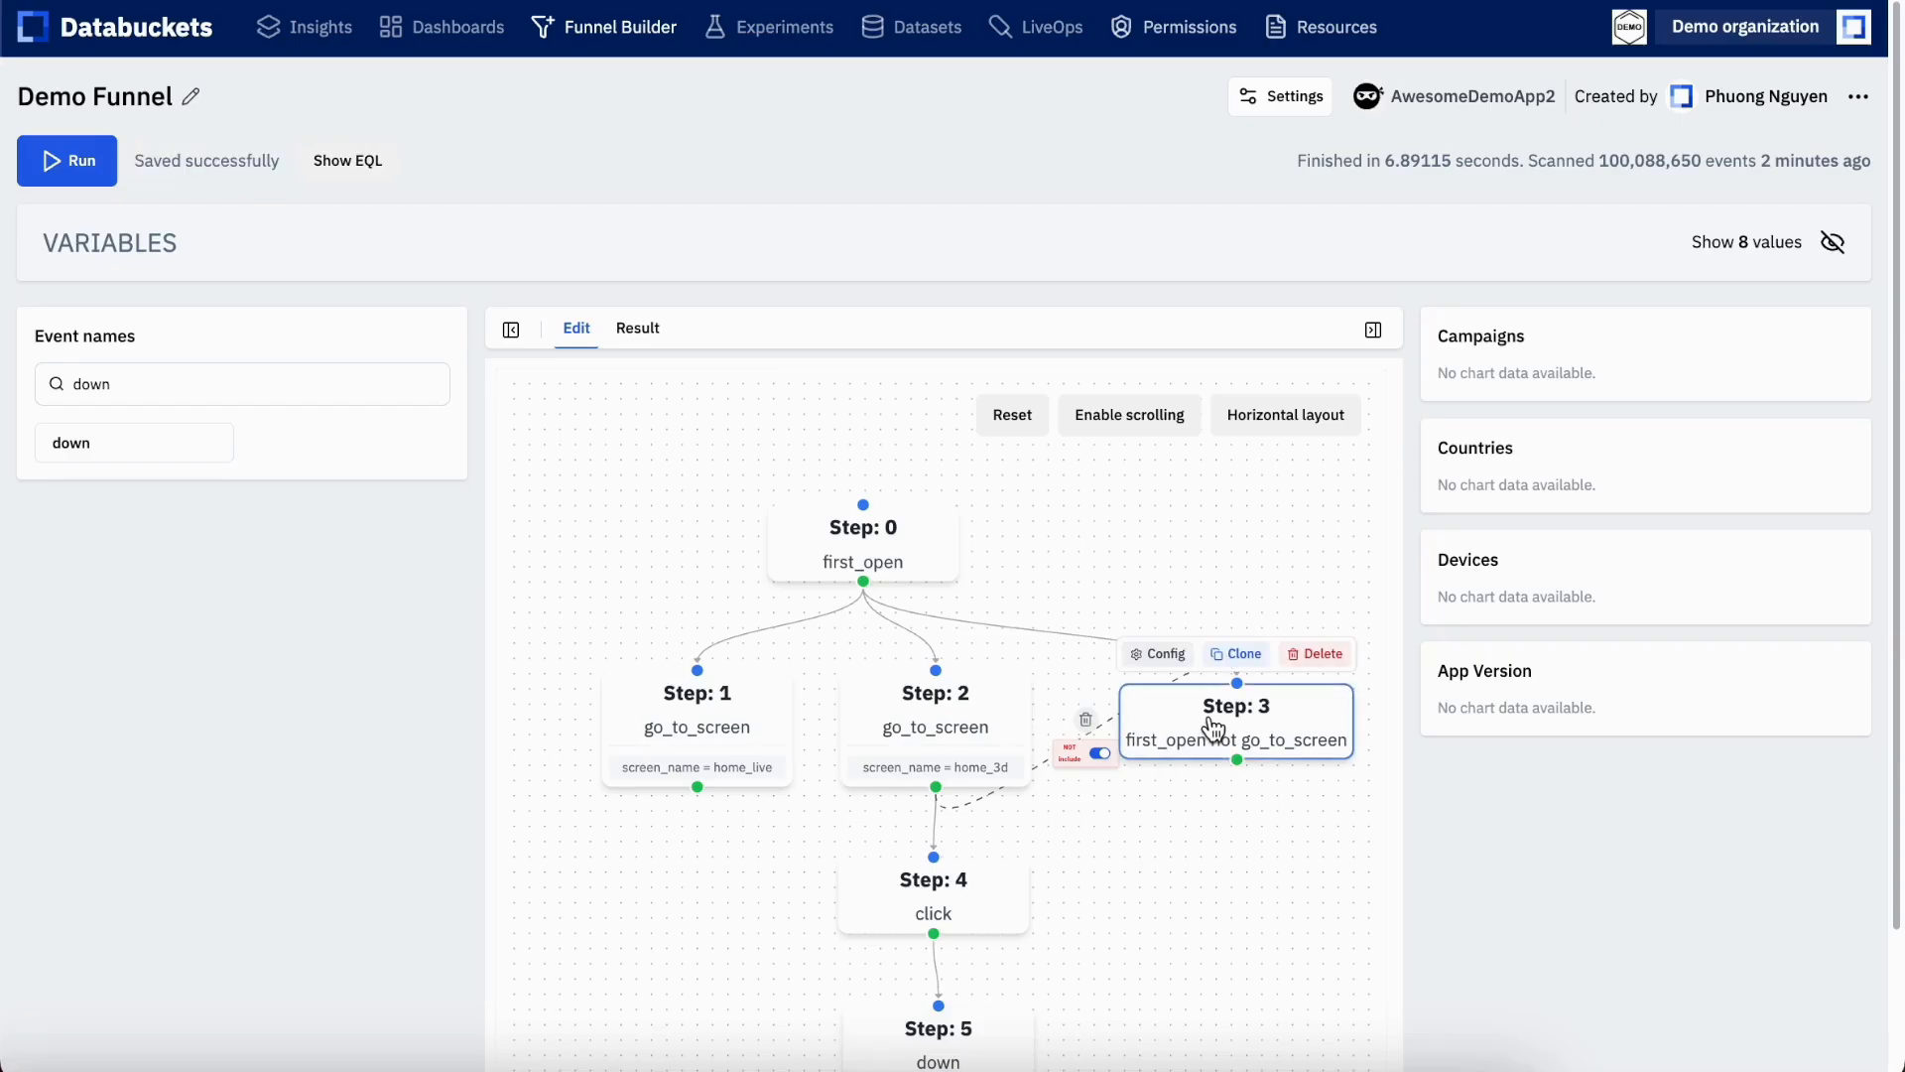
left_click(1158, 655)
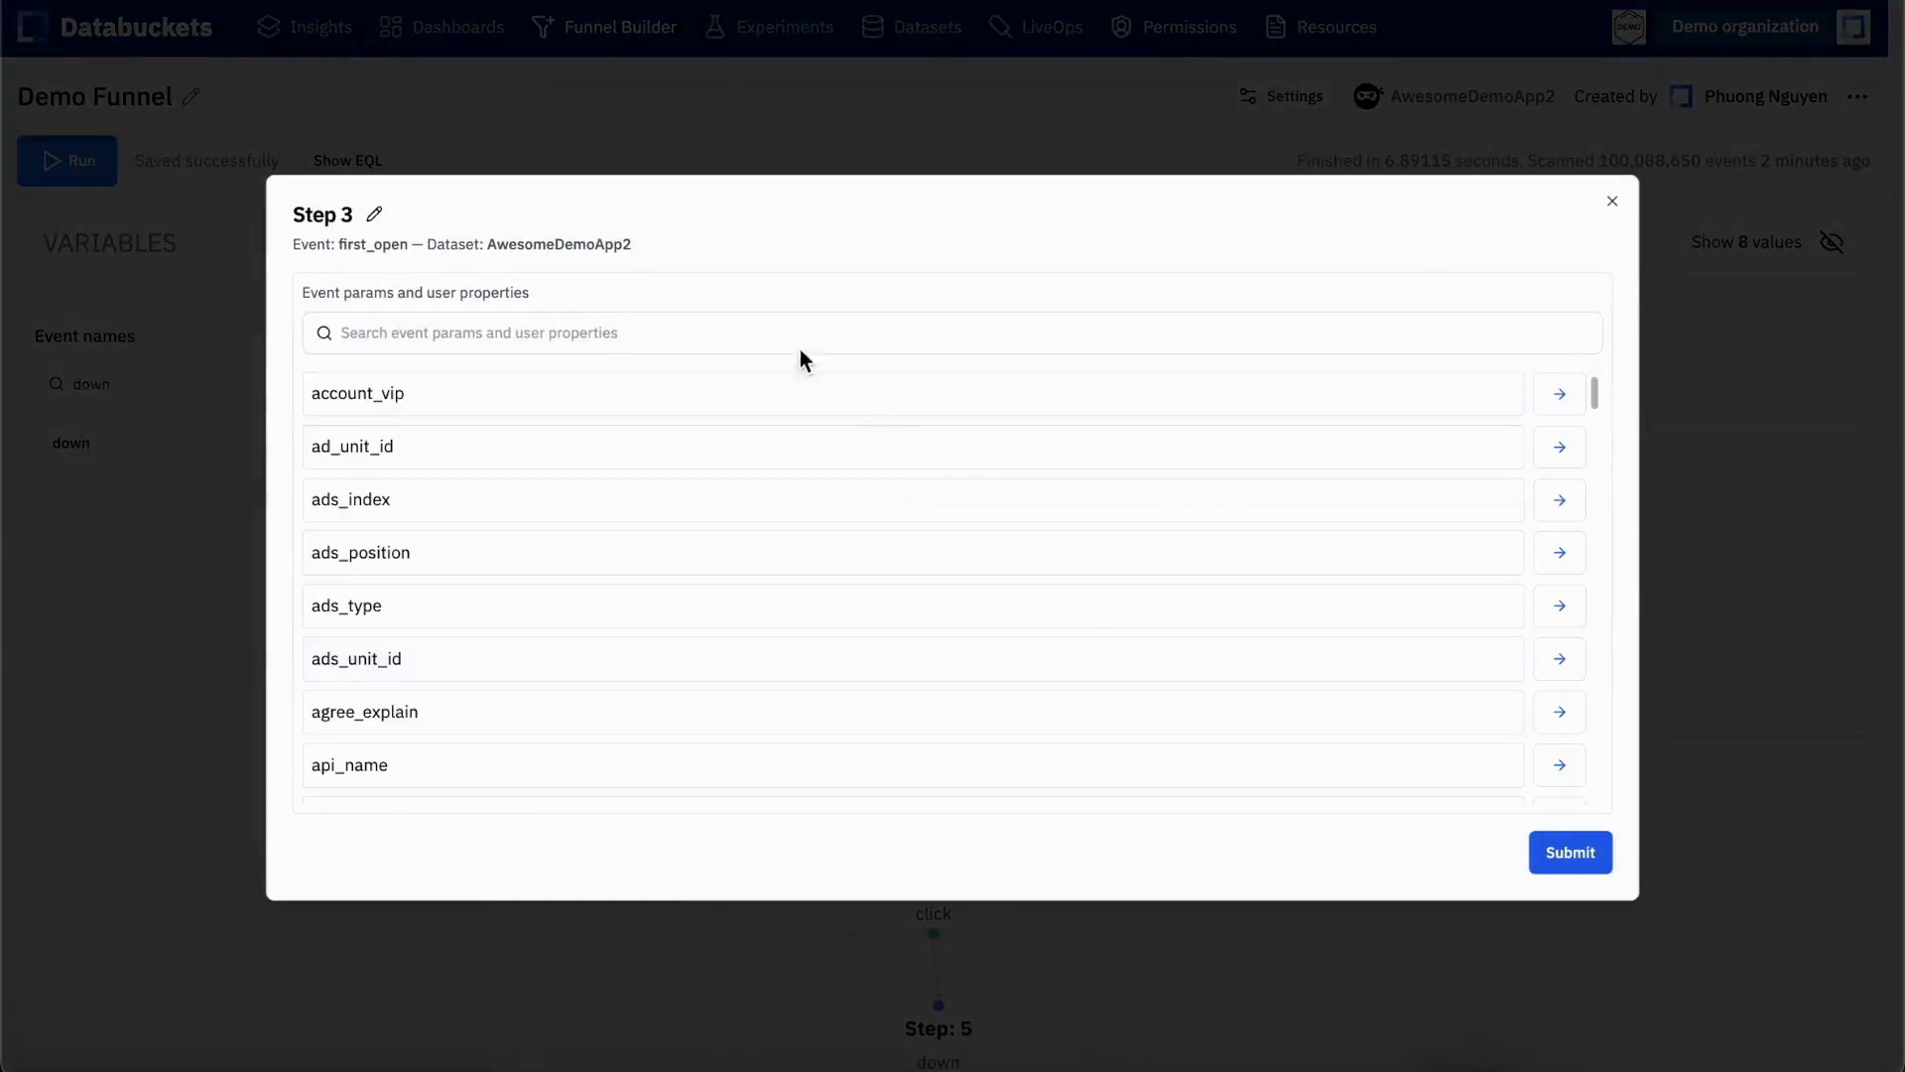
left_click(374, 216)
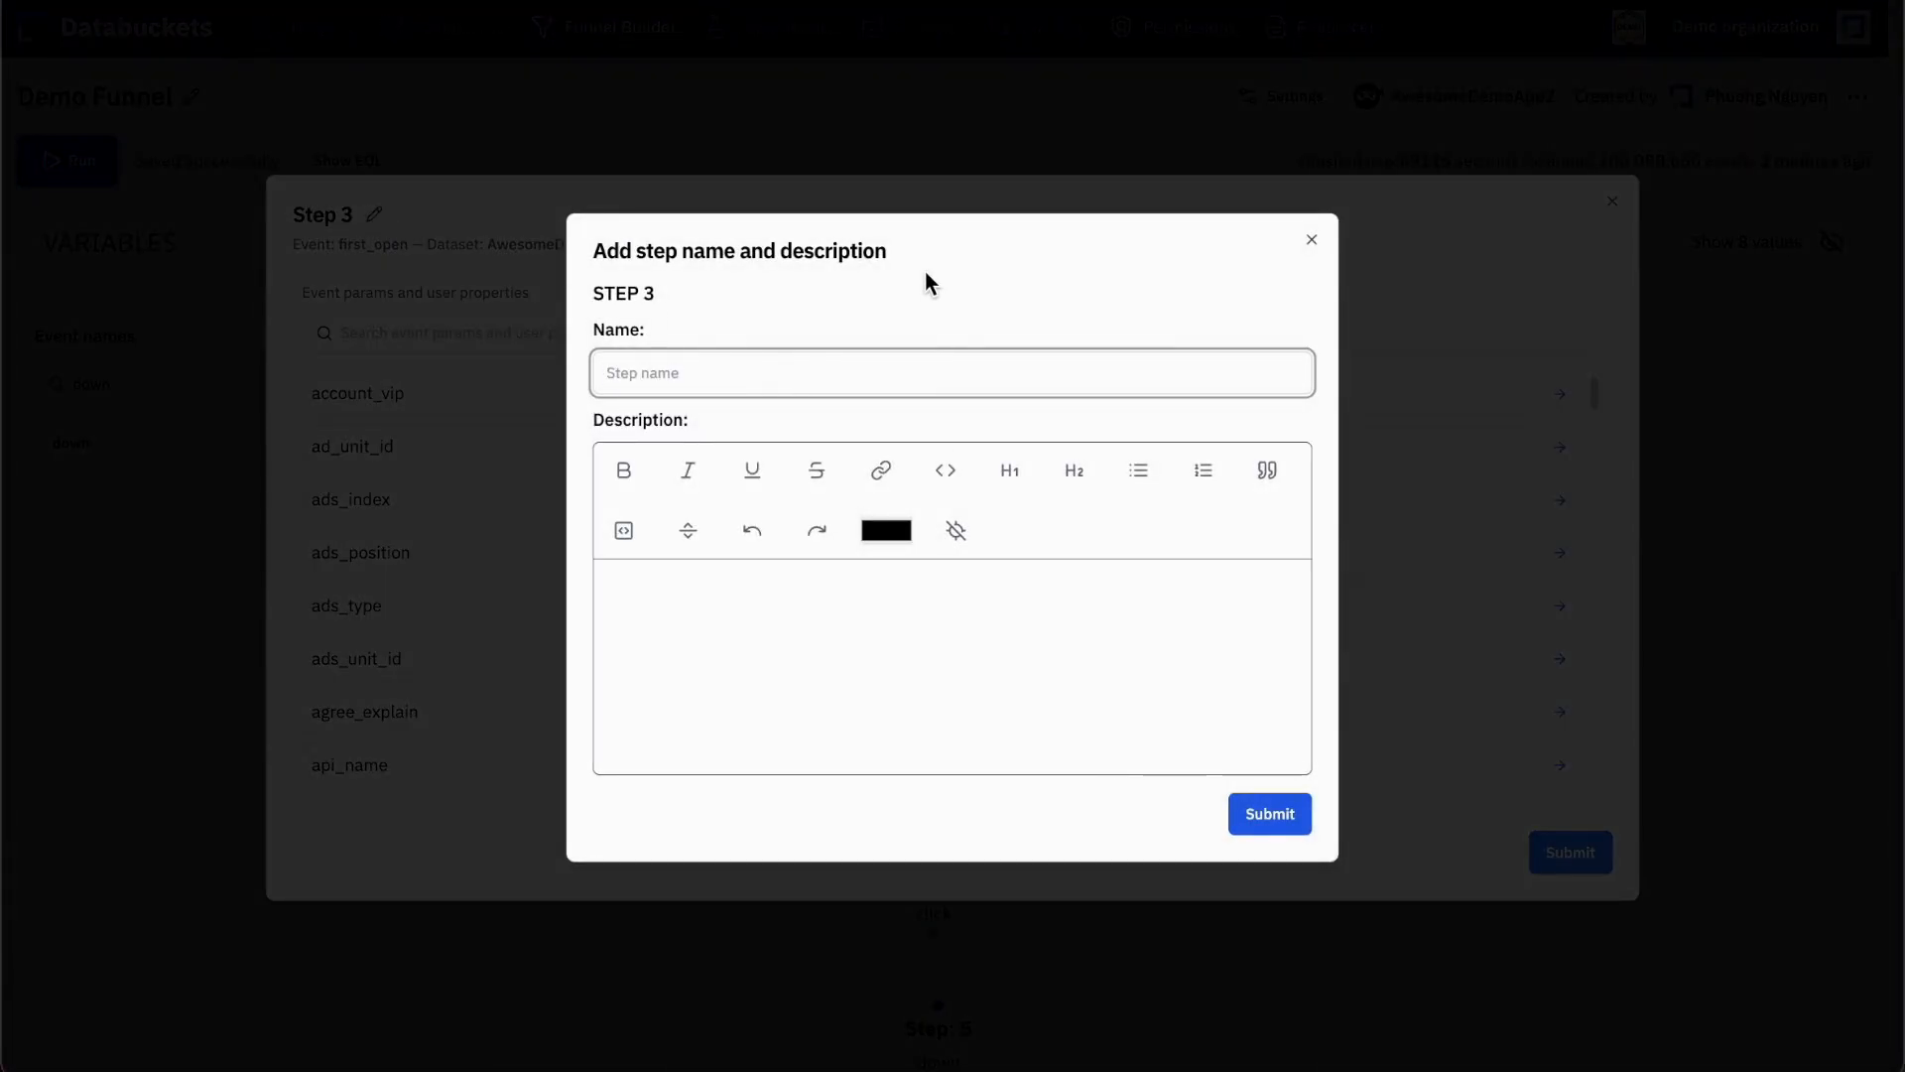
type("Drop")
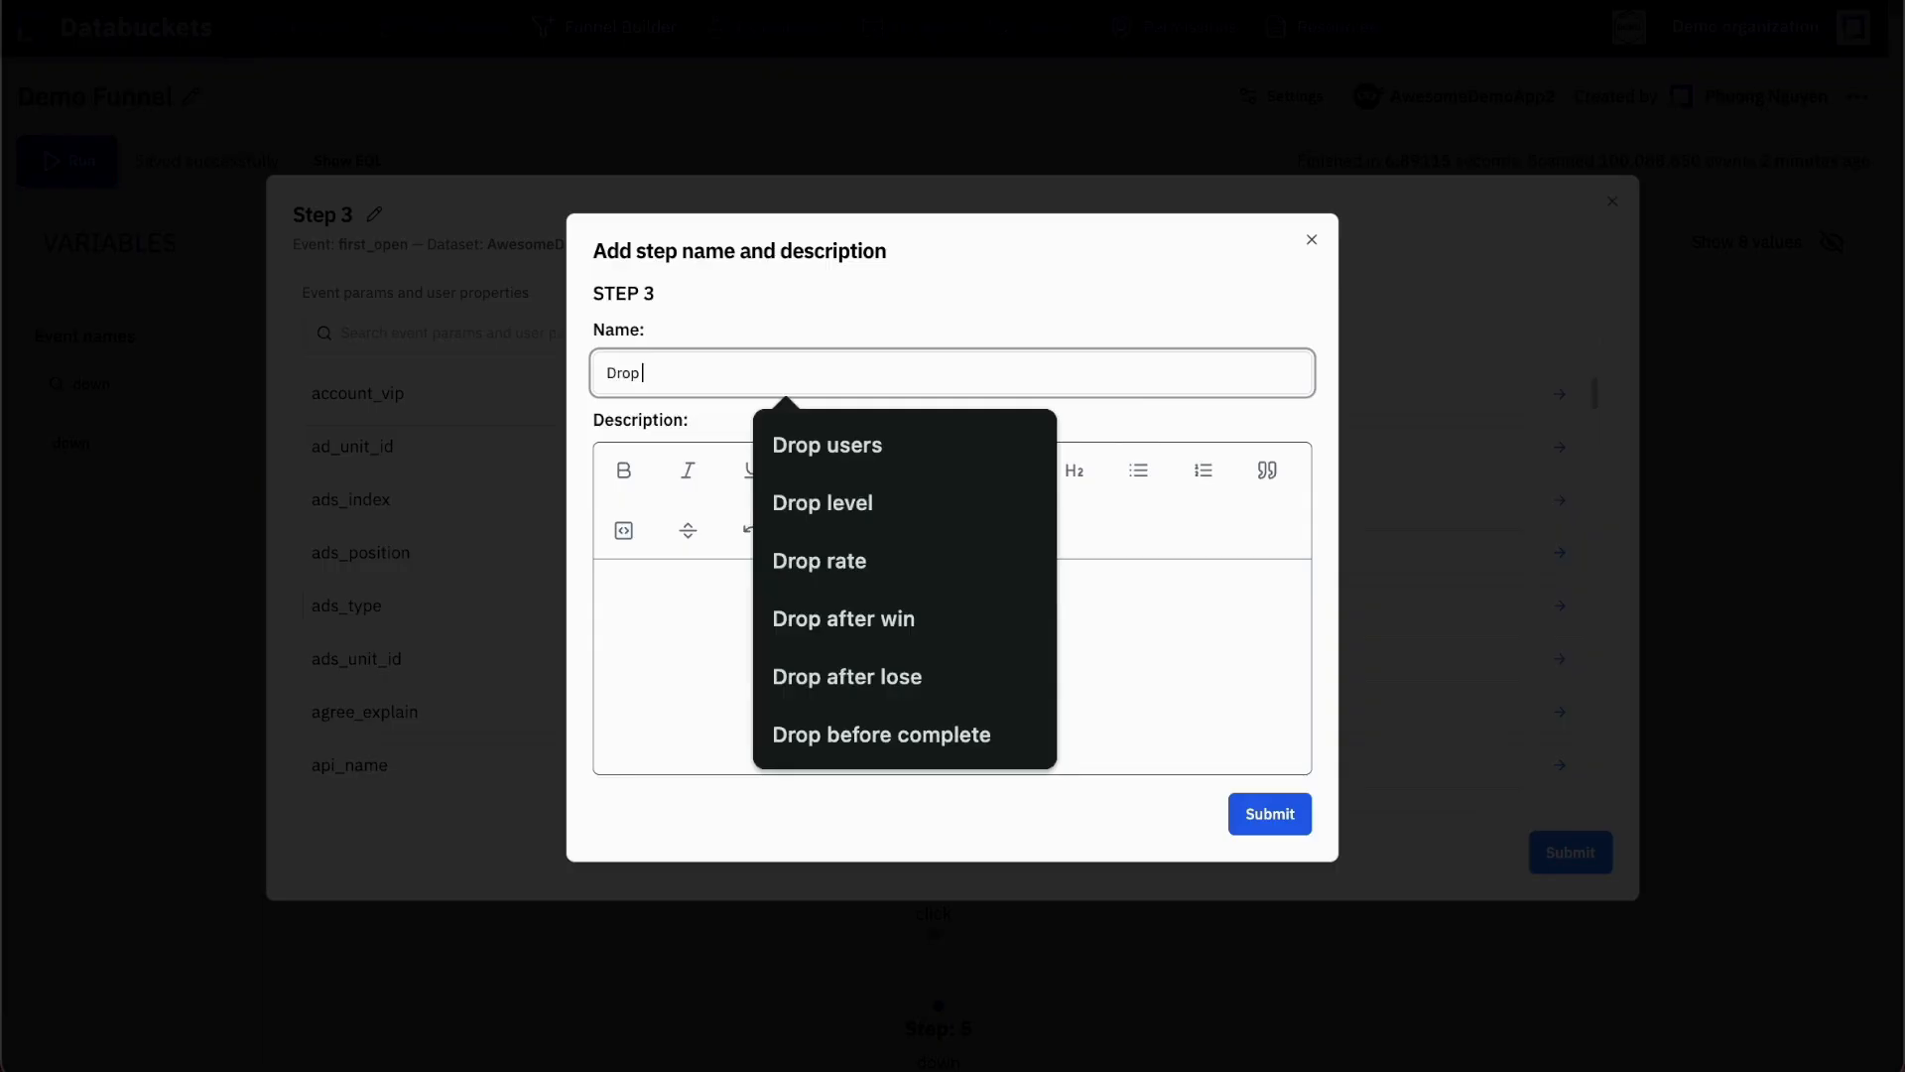
type(" before Home 3D")
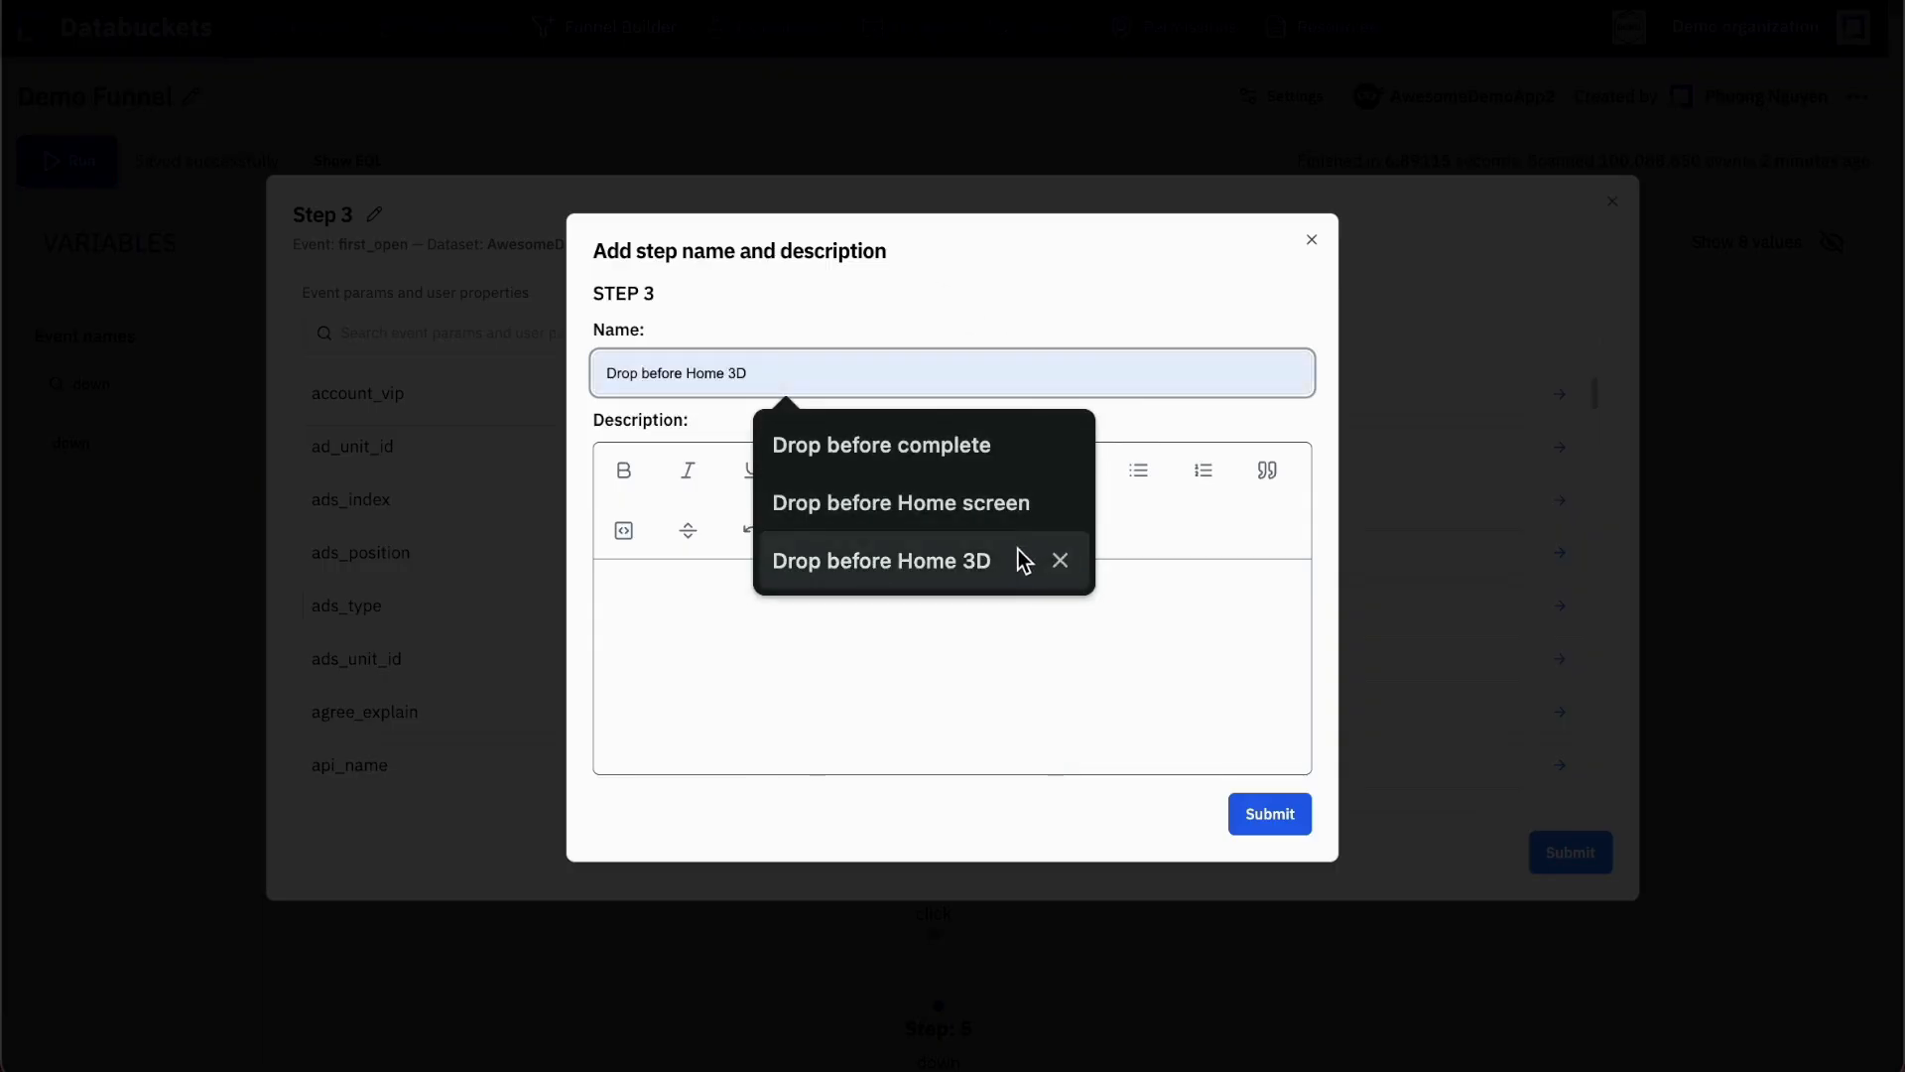
left_click(1022, 559)
left_click(1270, 813)
left_click(1571, 853)
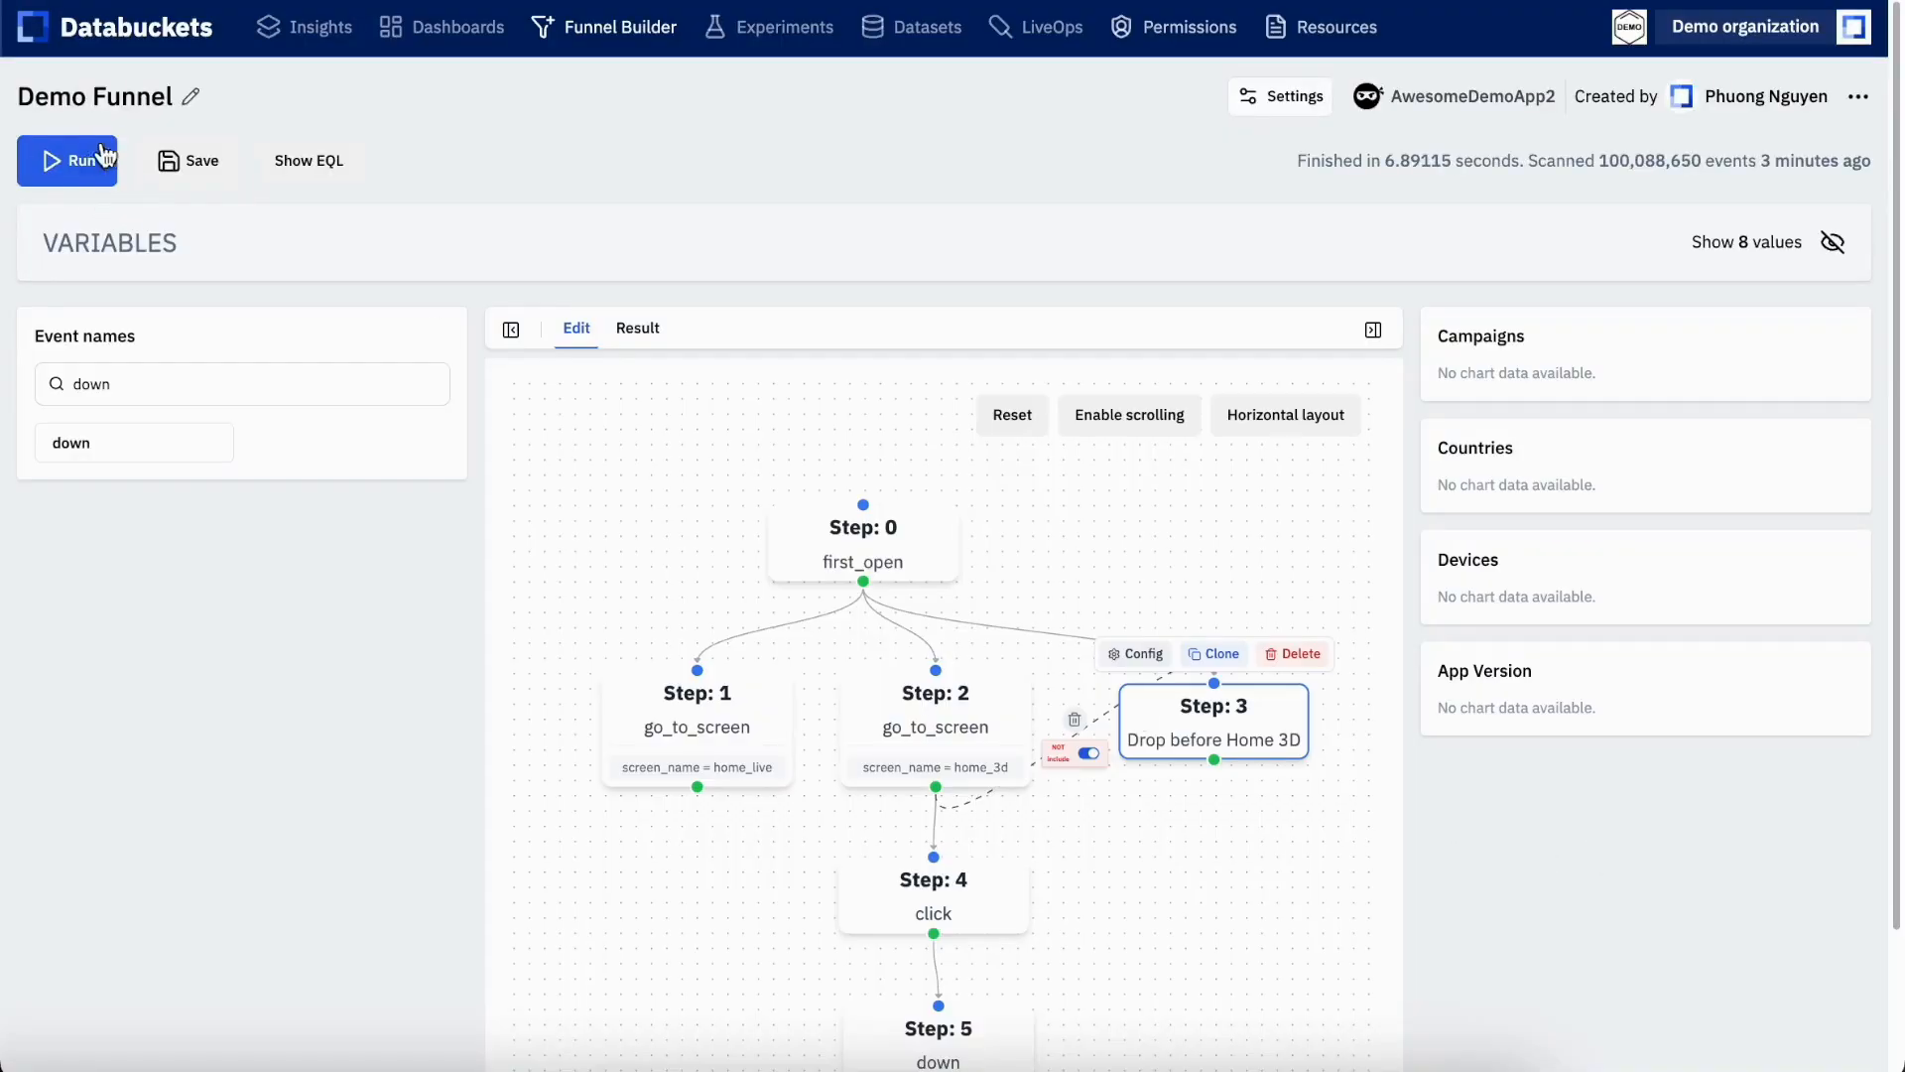
Run the funnel and display the countries chart for the Drop before Home 3D step
left_click(65, 166)
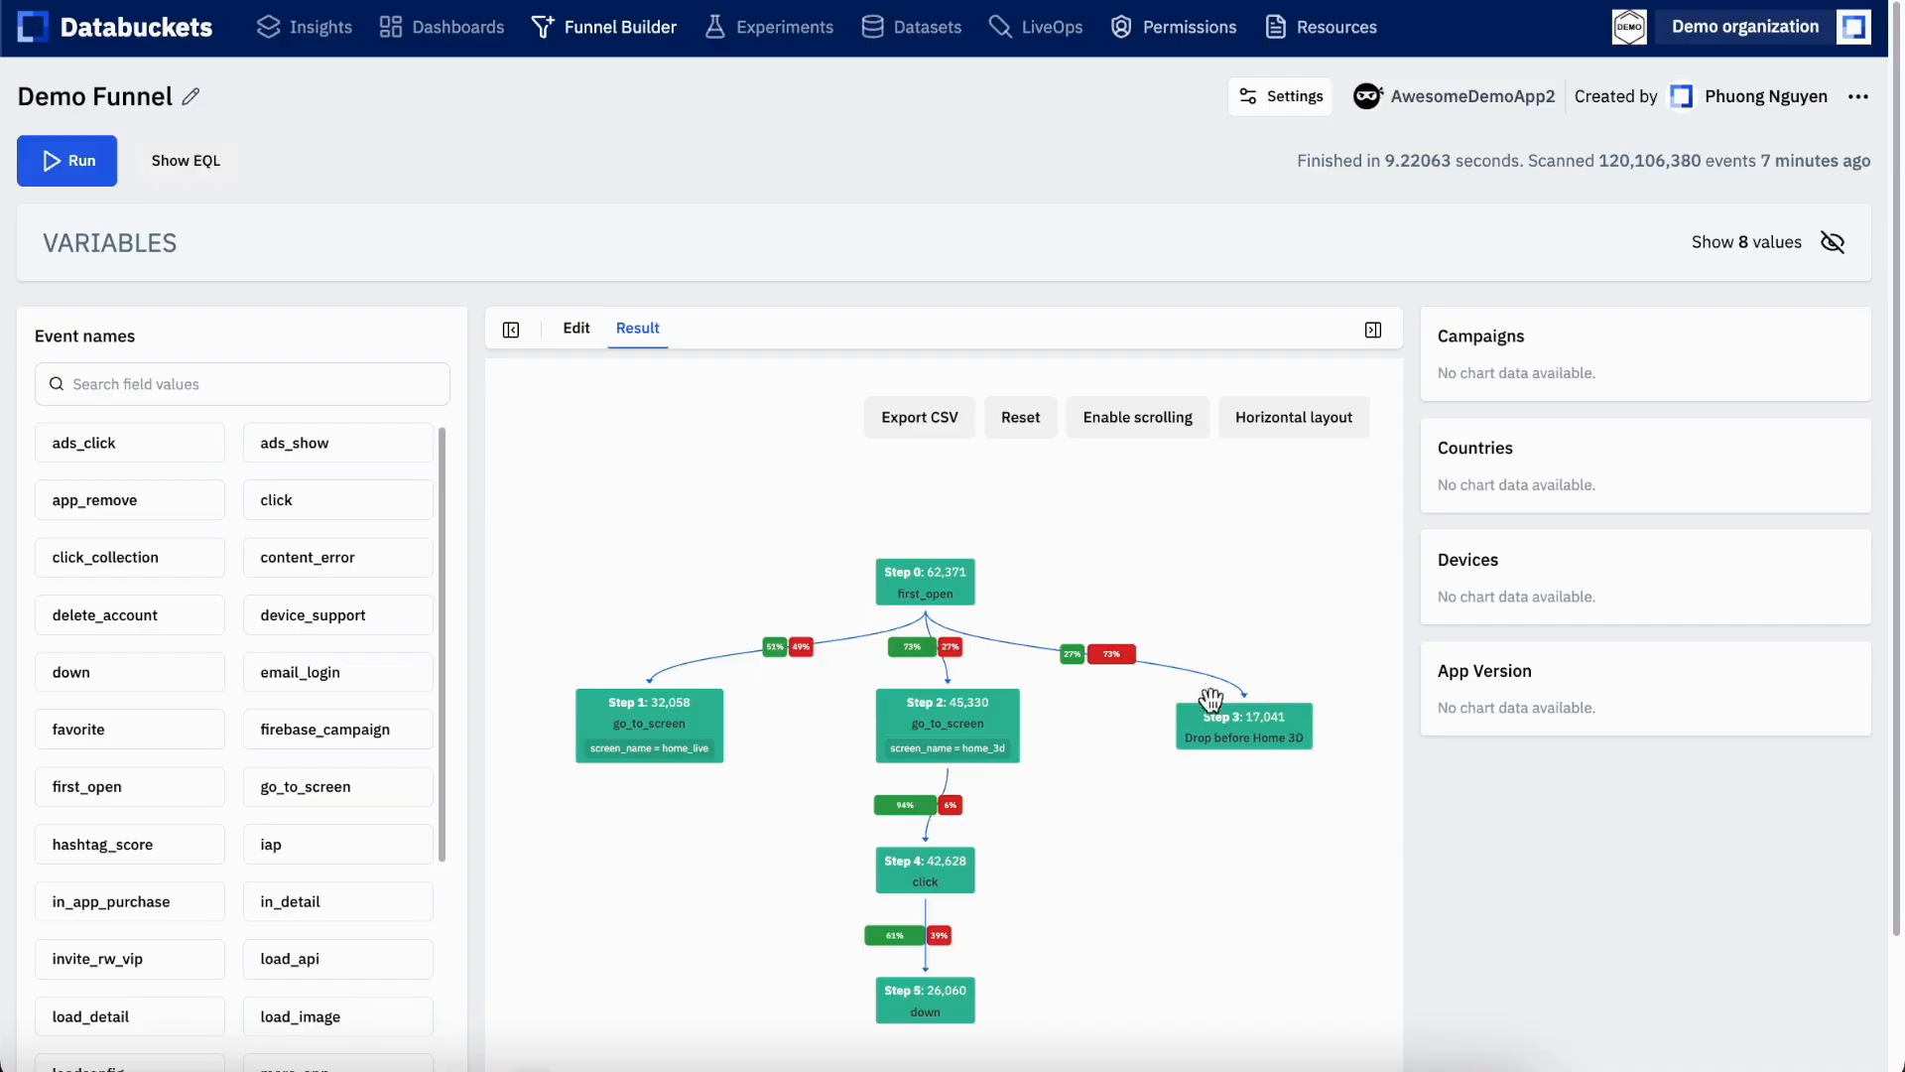
left_click(1248, 731)
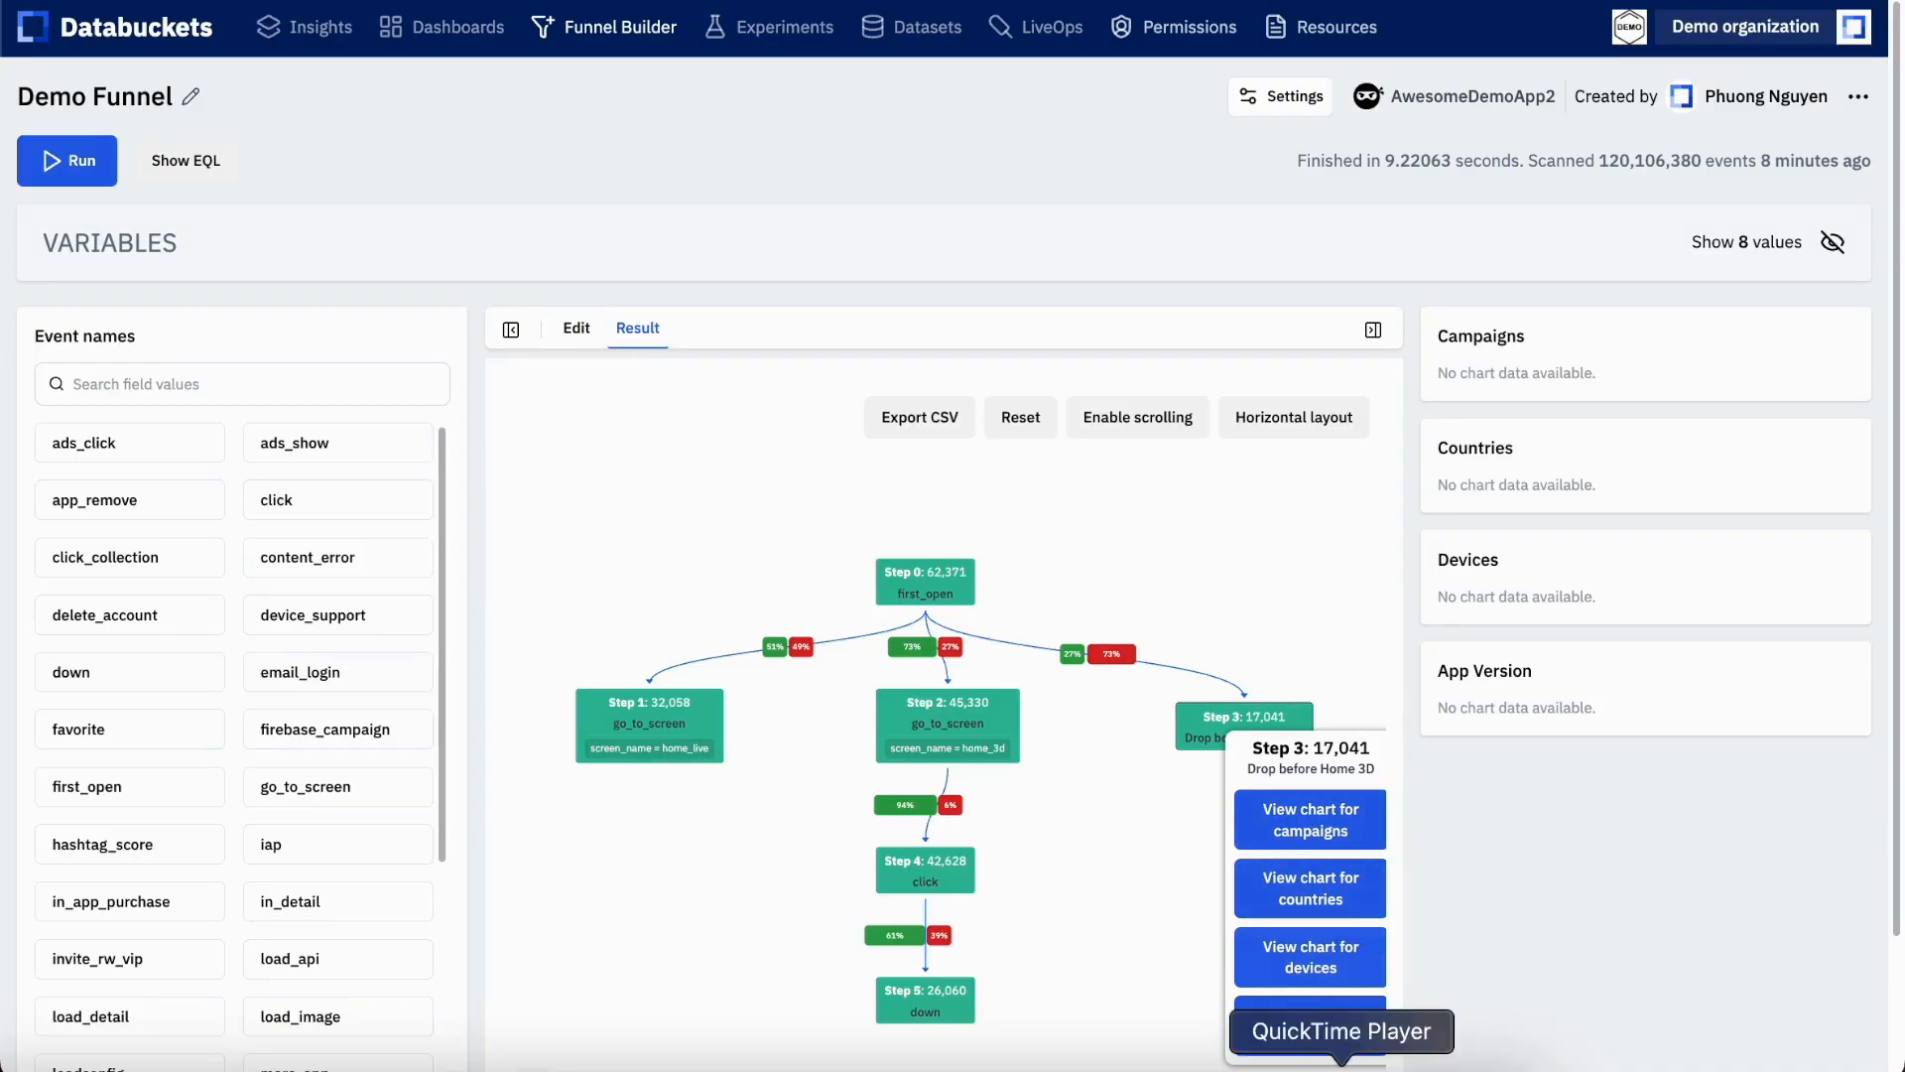
left_click(1334, 894)
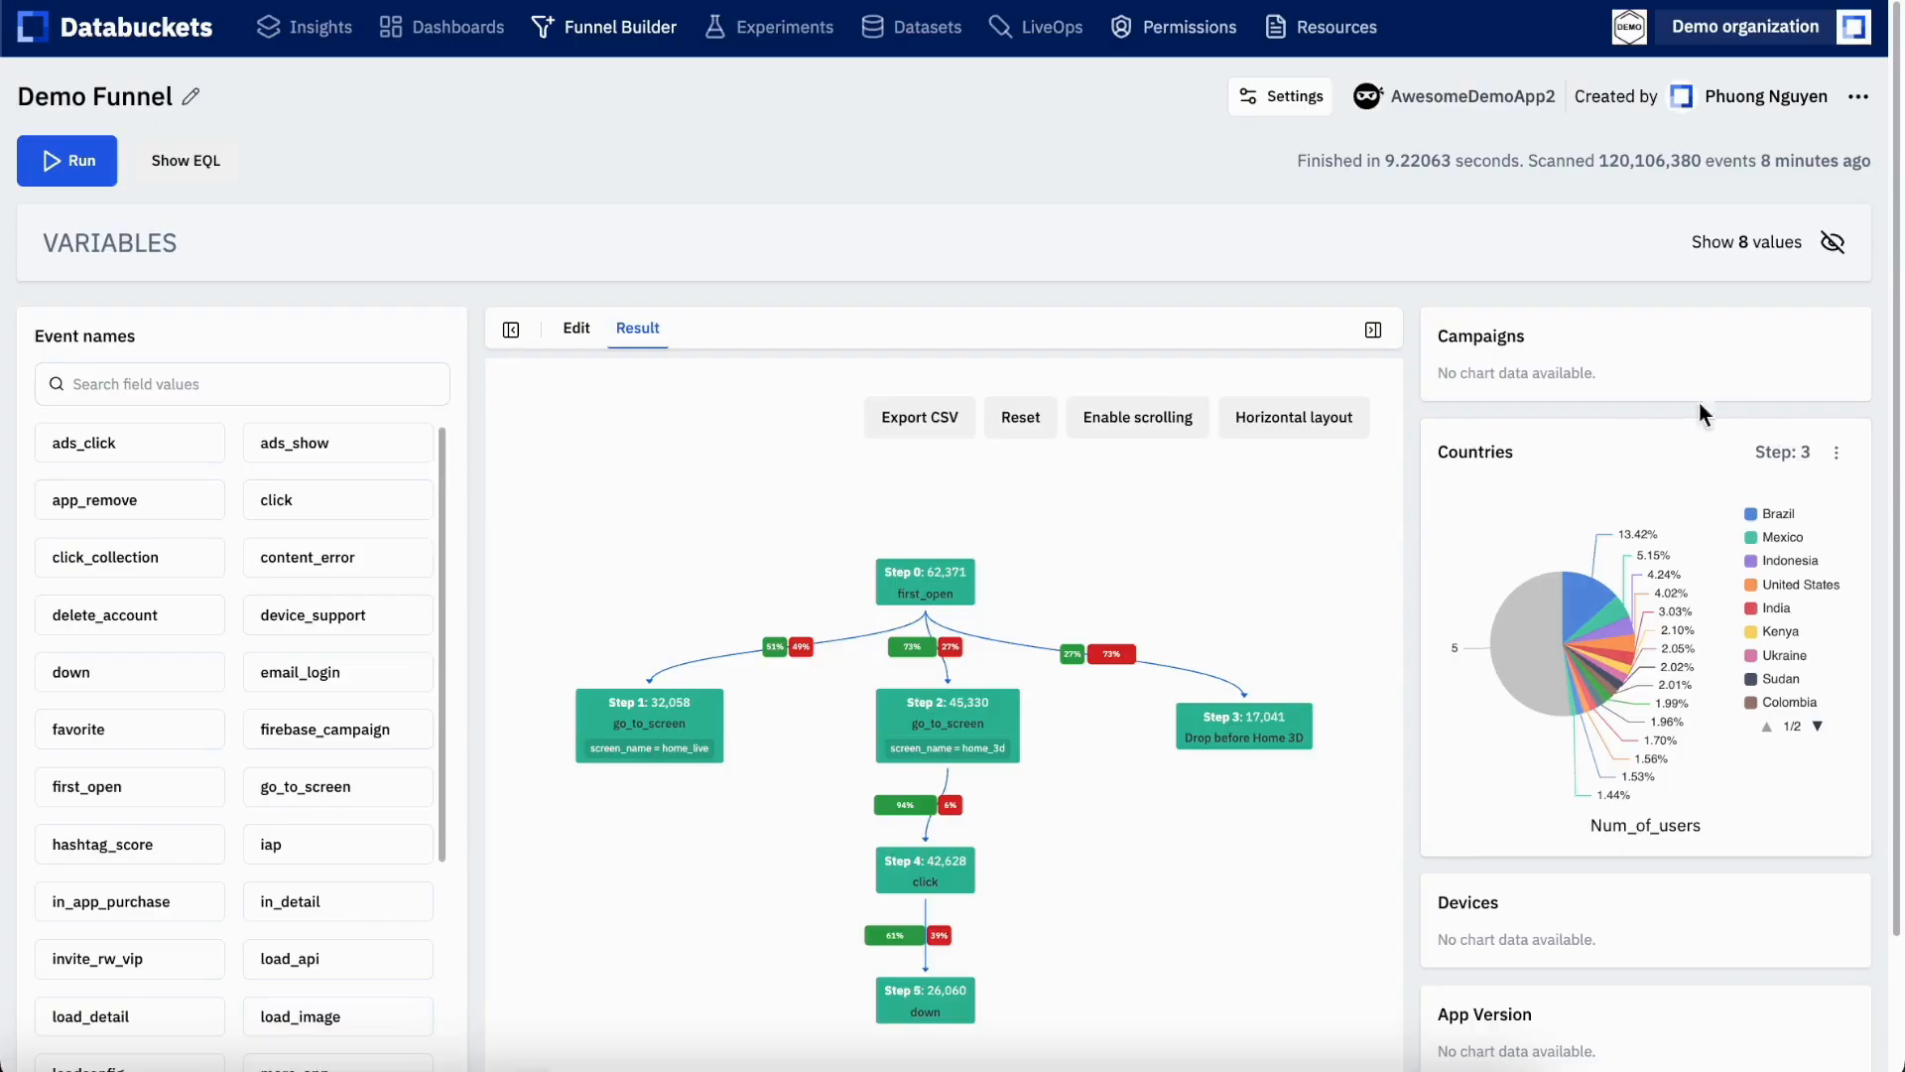
Show the variables and set App version to 2.9.6, 2.9.7, 2.9.5 and 2.9.4
mouse_move(1591, 604)
left_click(1833, 243)
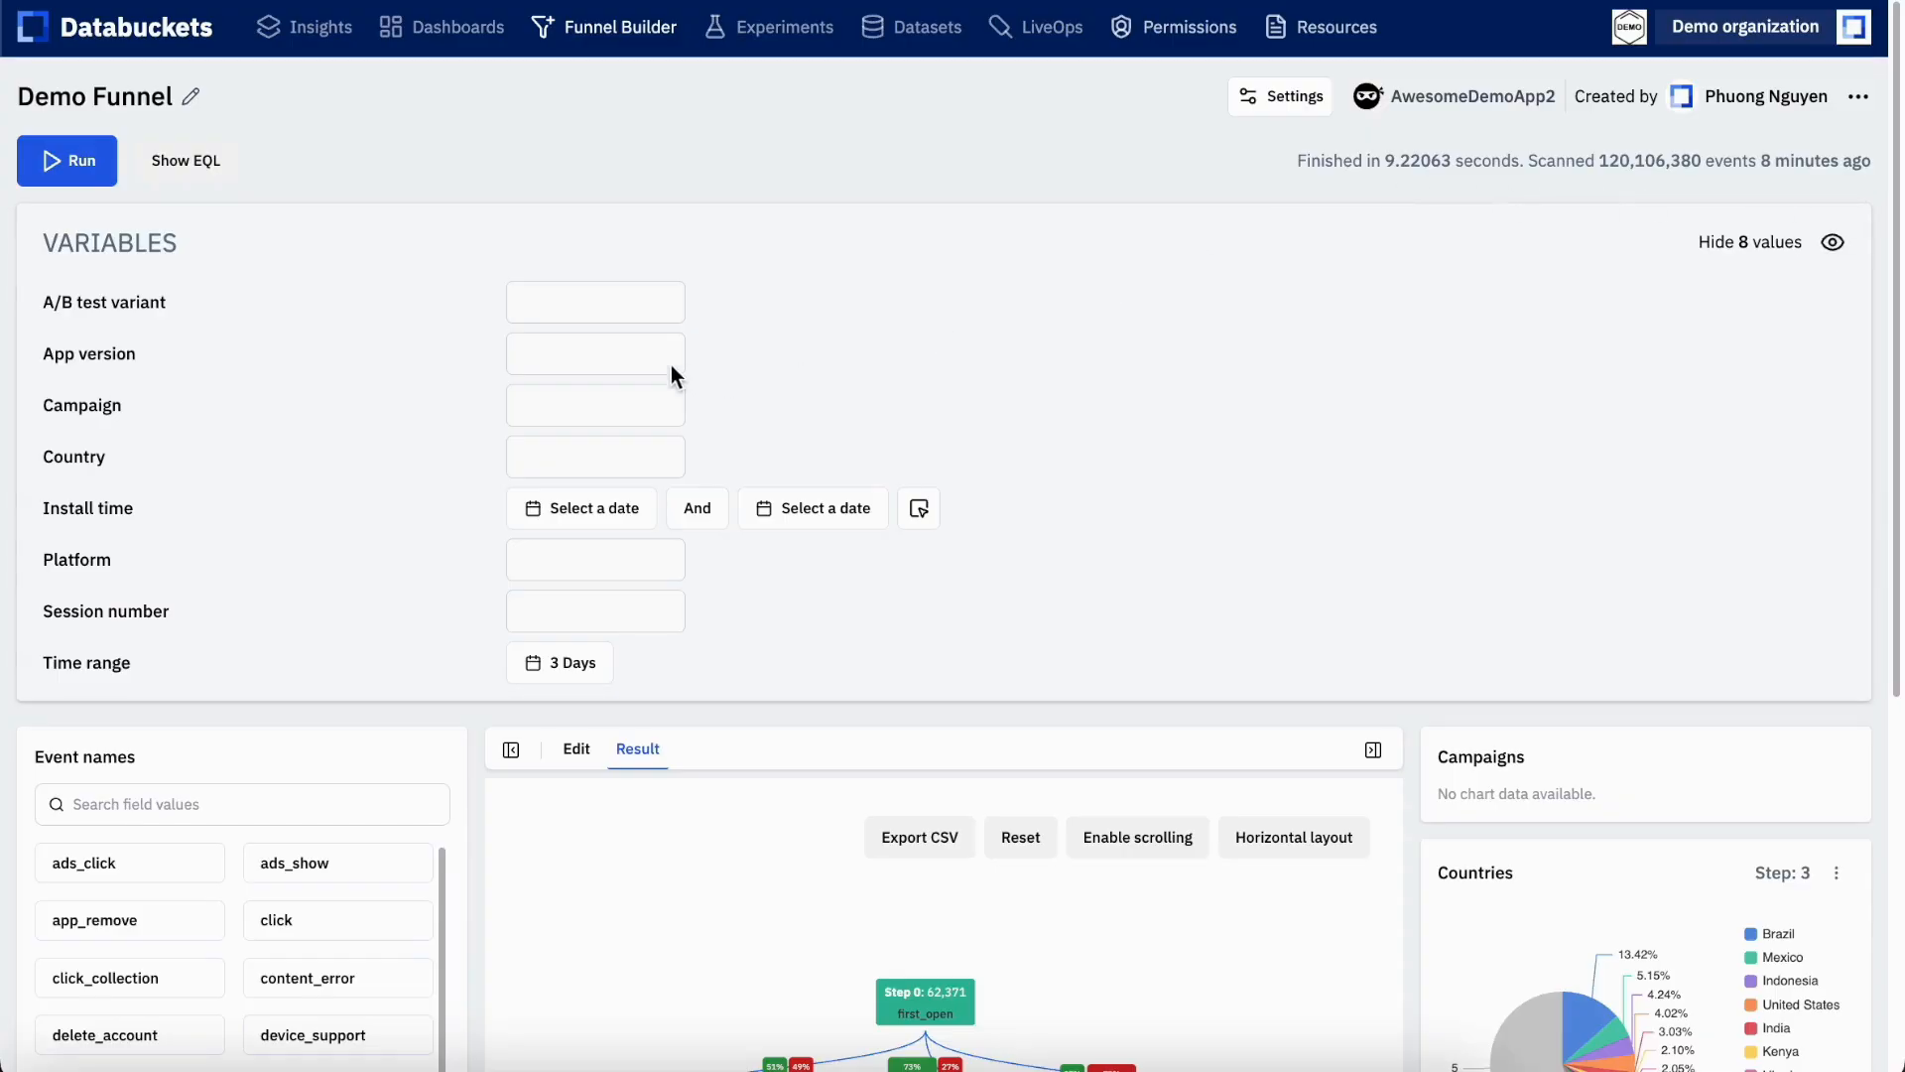
left_click(586, 341)
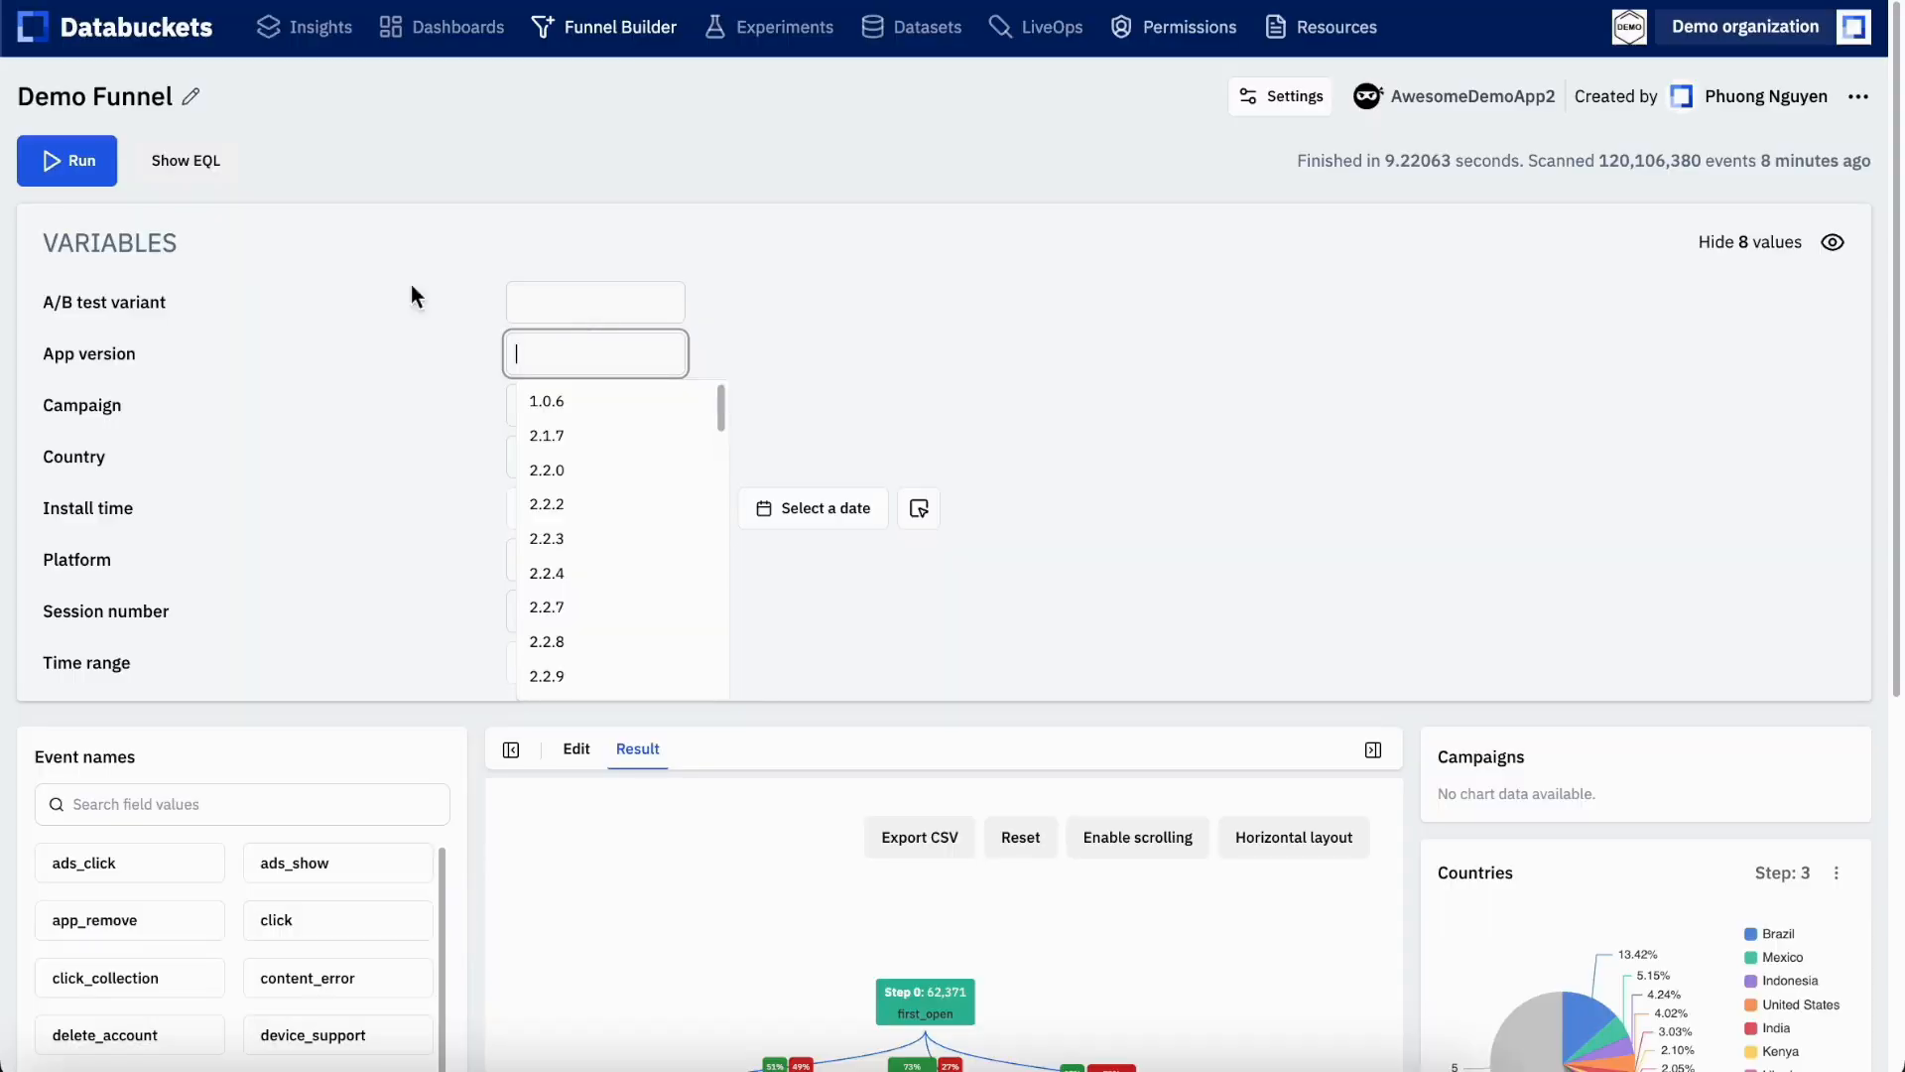
scroll(642, 621, "down", 5)
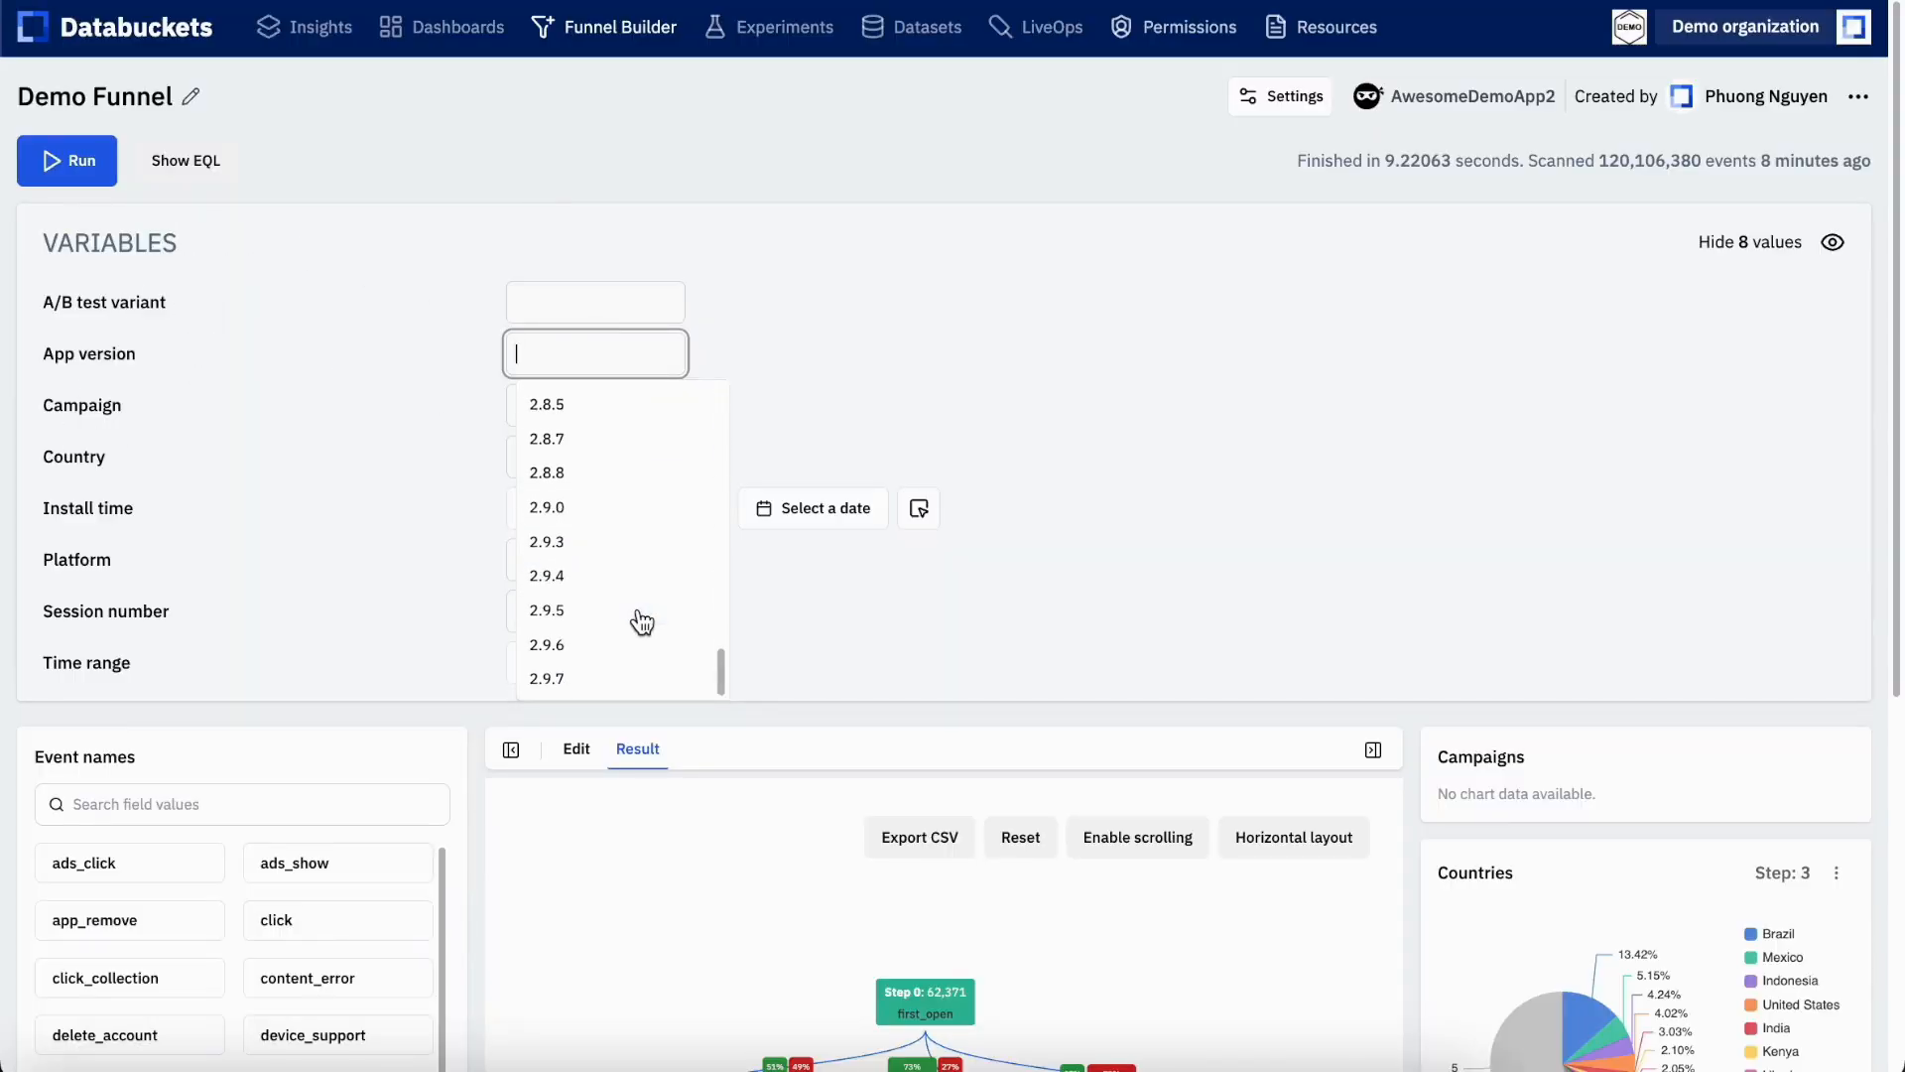
left_click(601, 647)
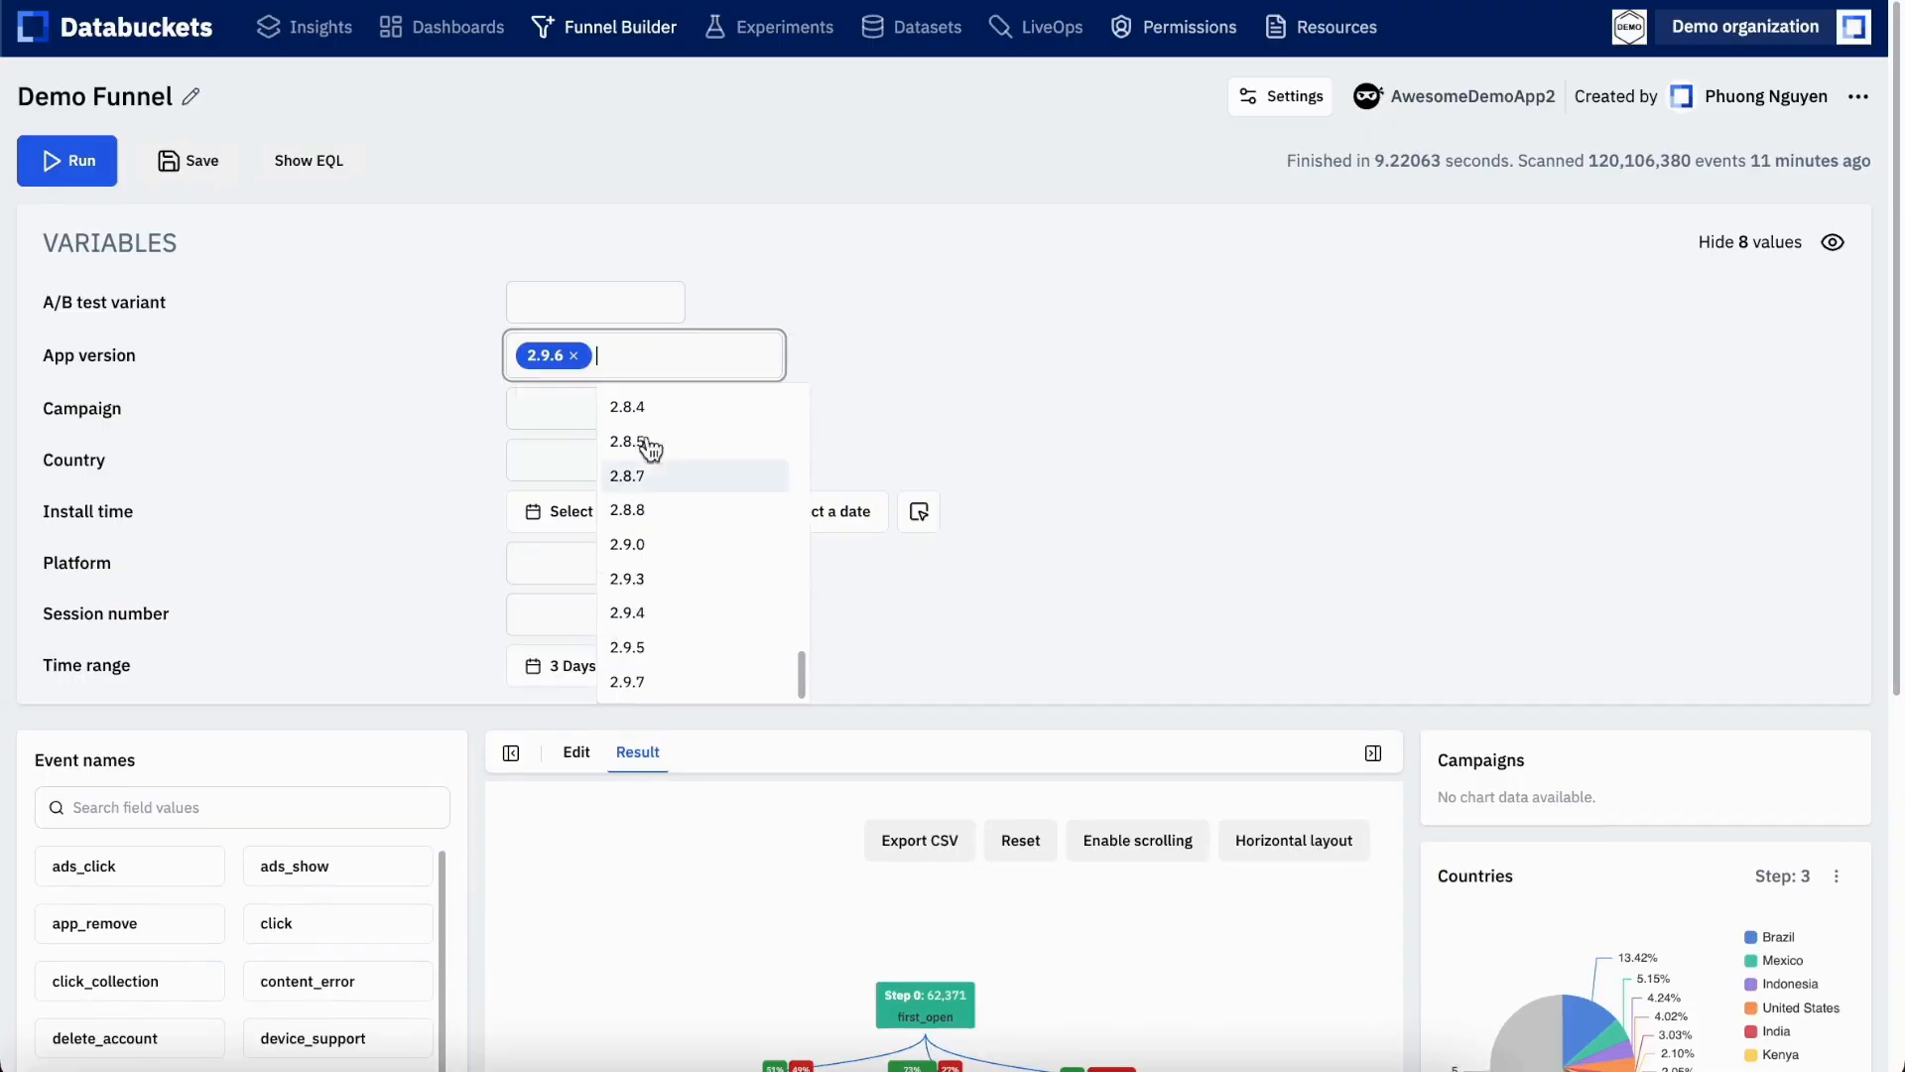
left_click(668, 679)
left_click(752, 682)
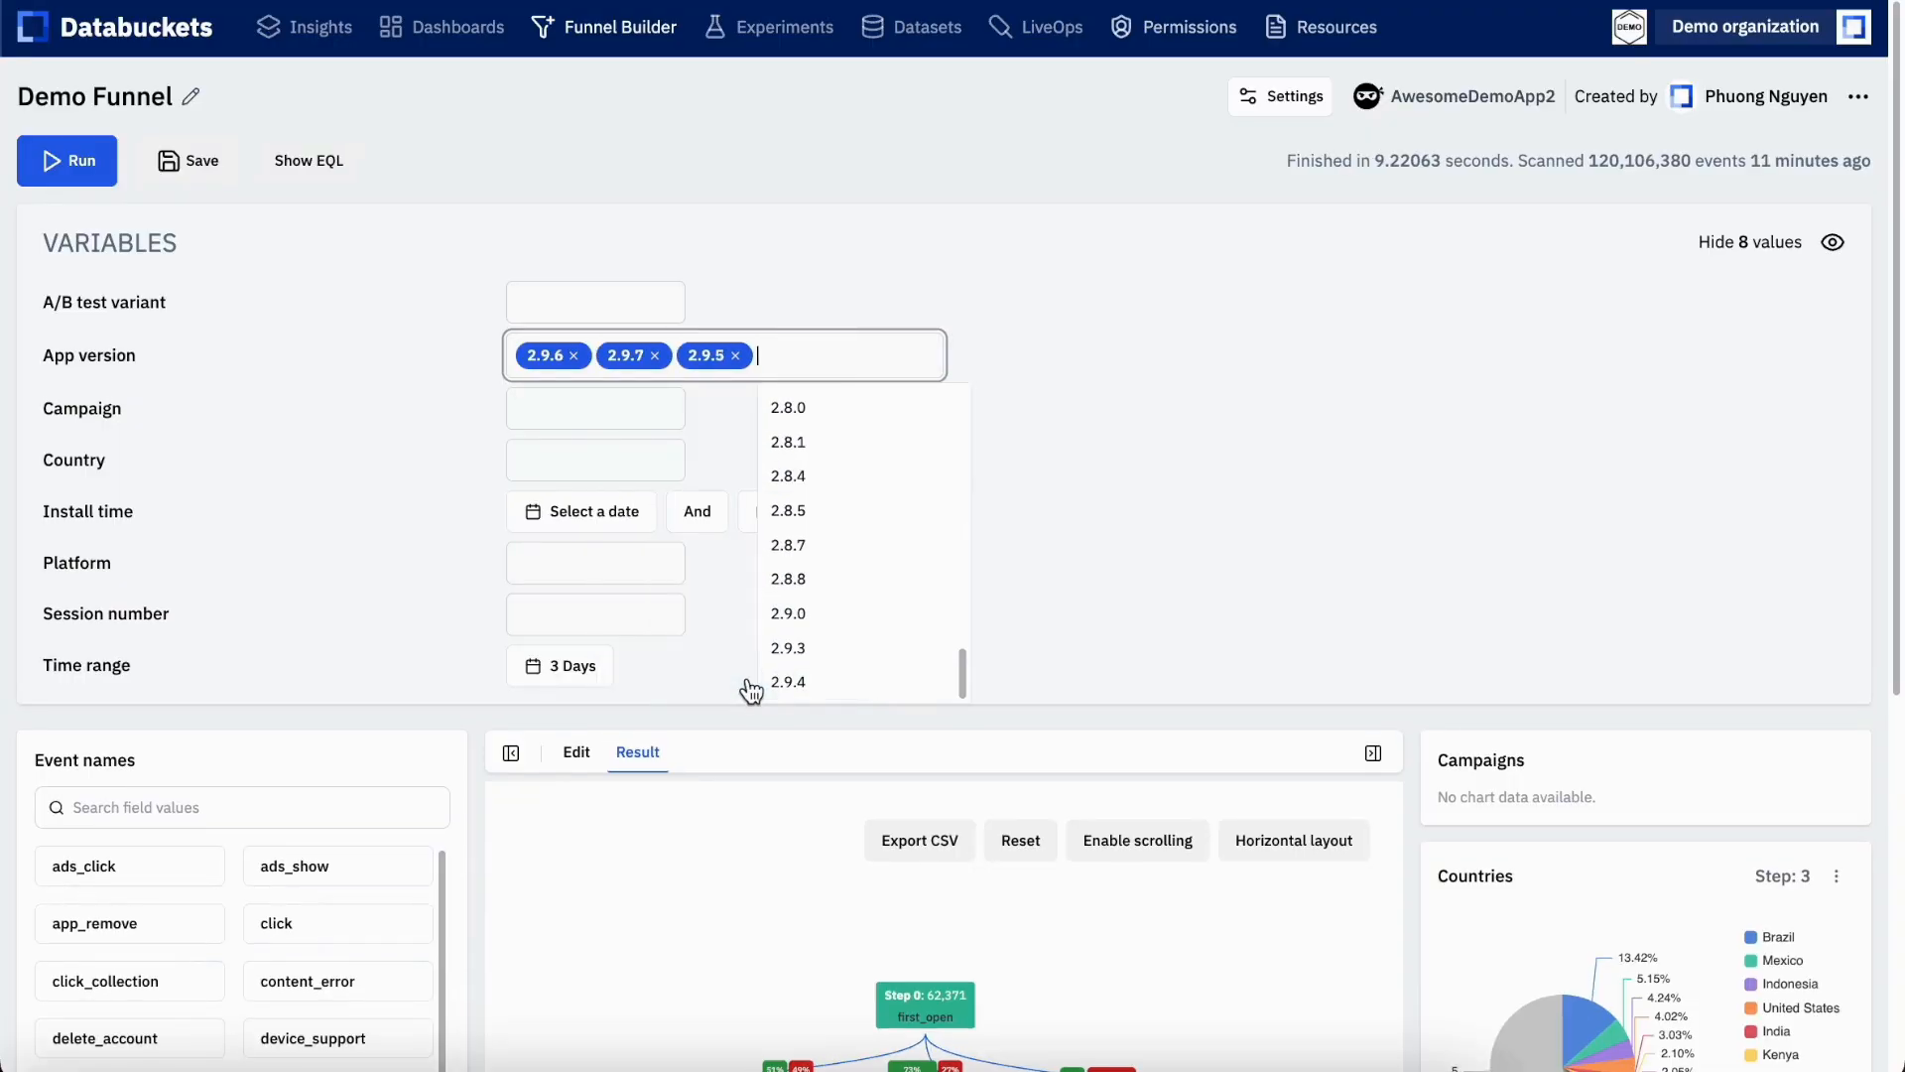
left_click(795, 684)
left_click(1393, 415)
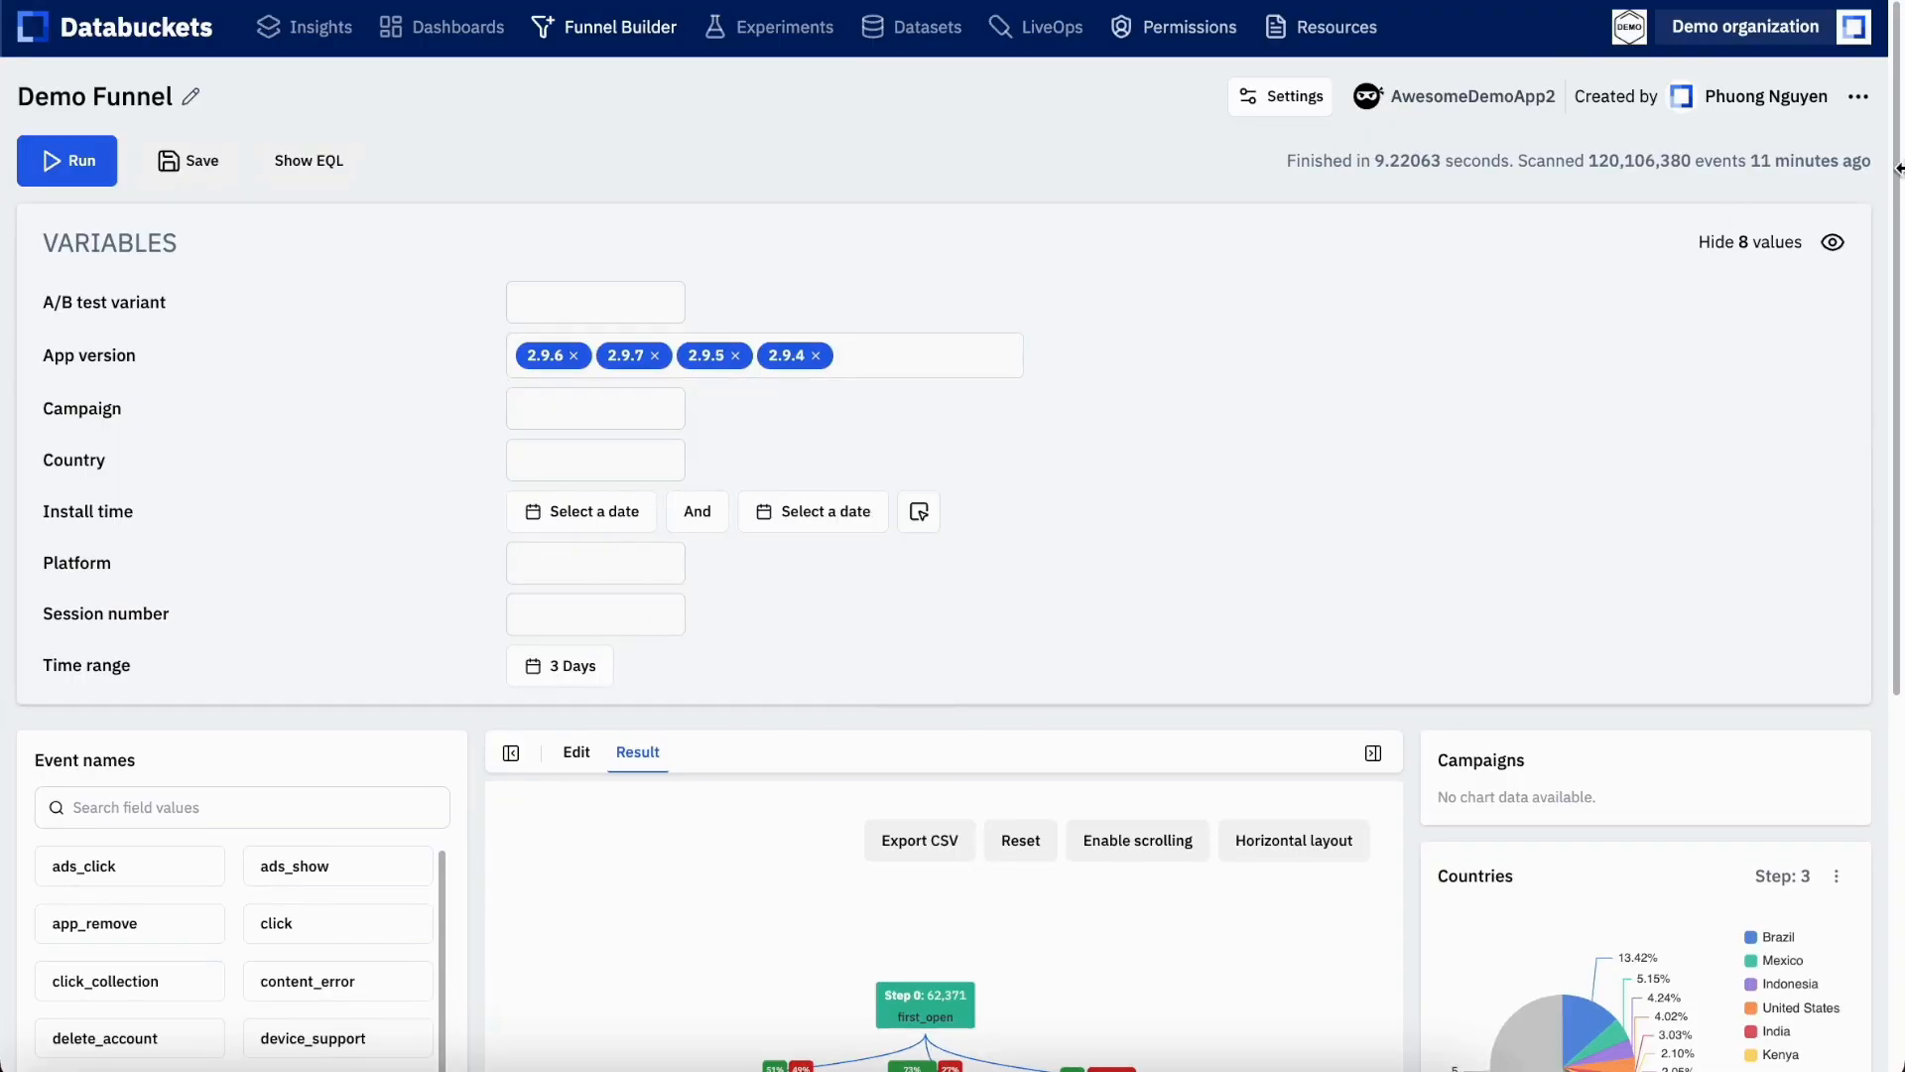
Hide the variables and run the funnel with the app version filter applied
left_click(1833, 243)
left_click(89, 169)
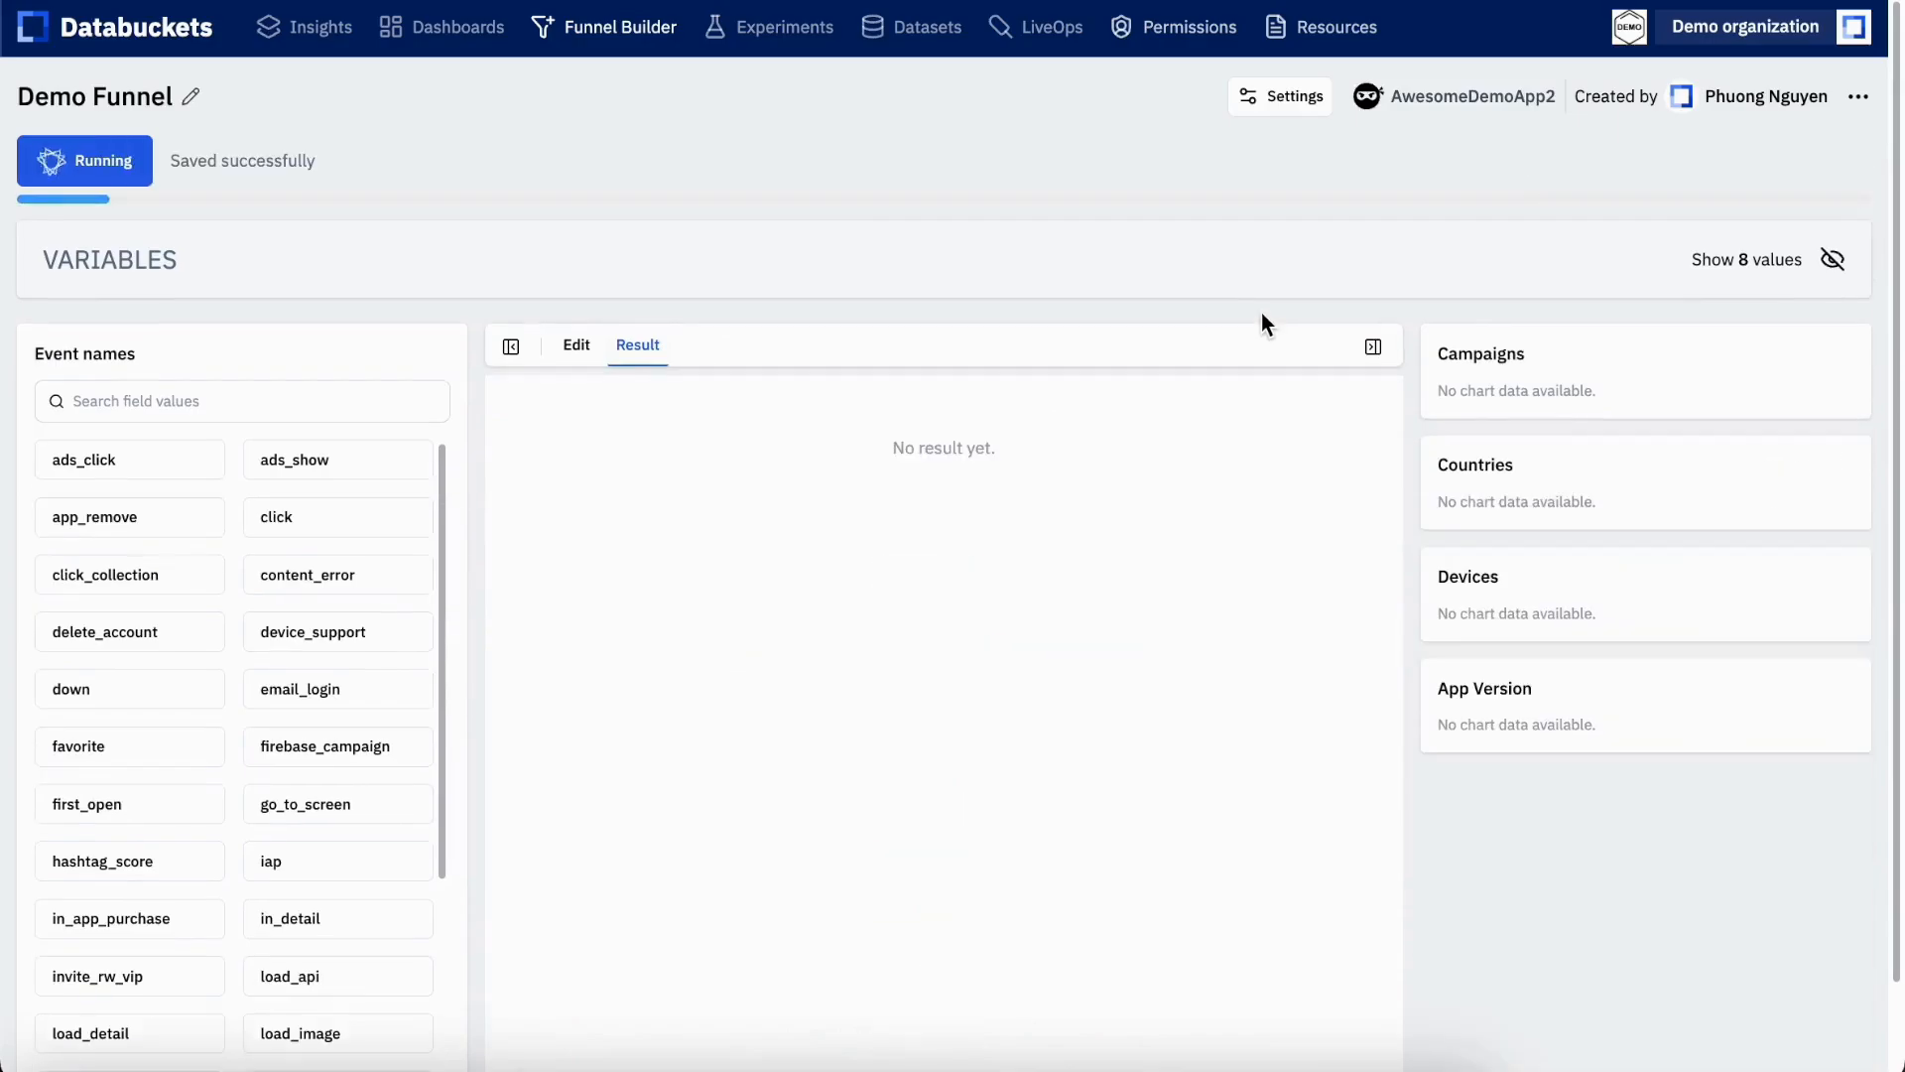
scroll(1410, 365, "down", 2)
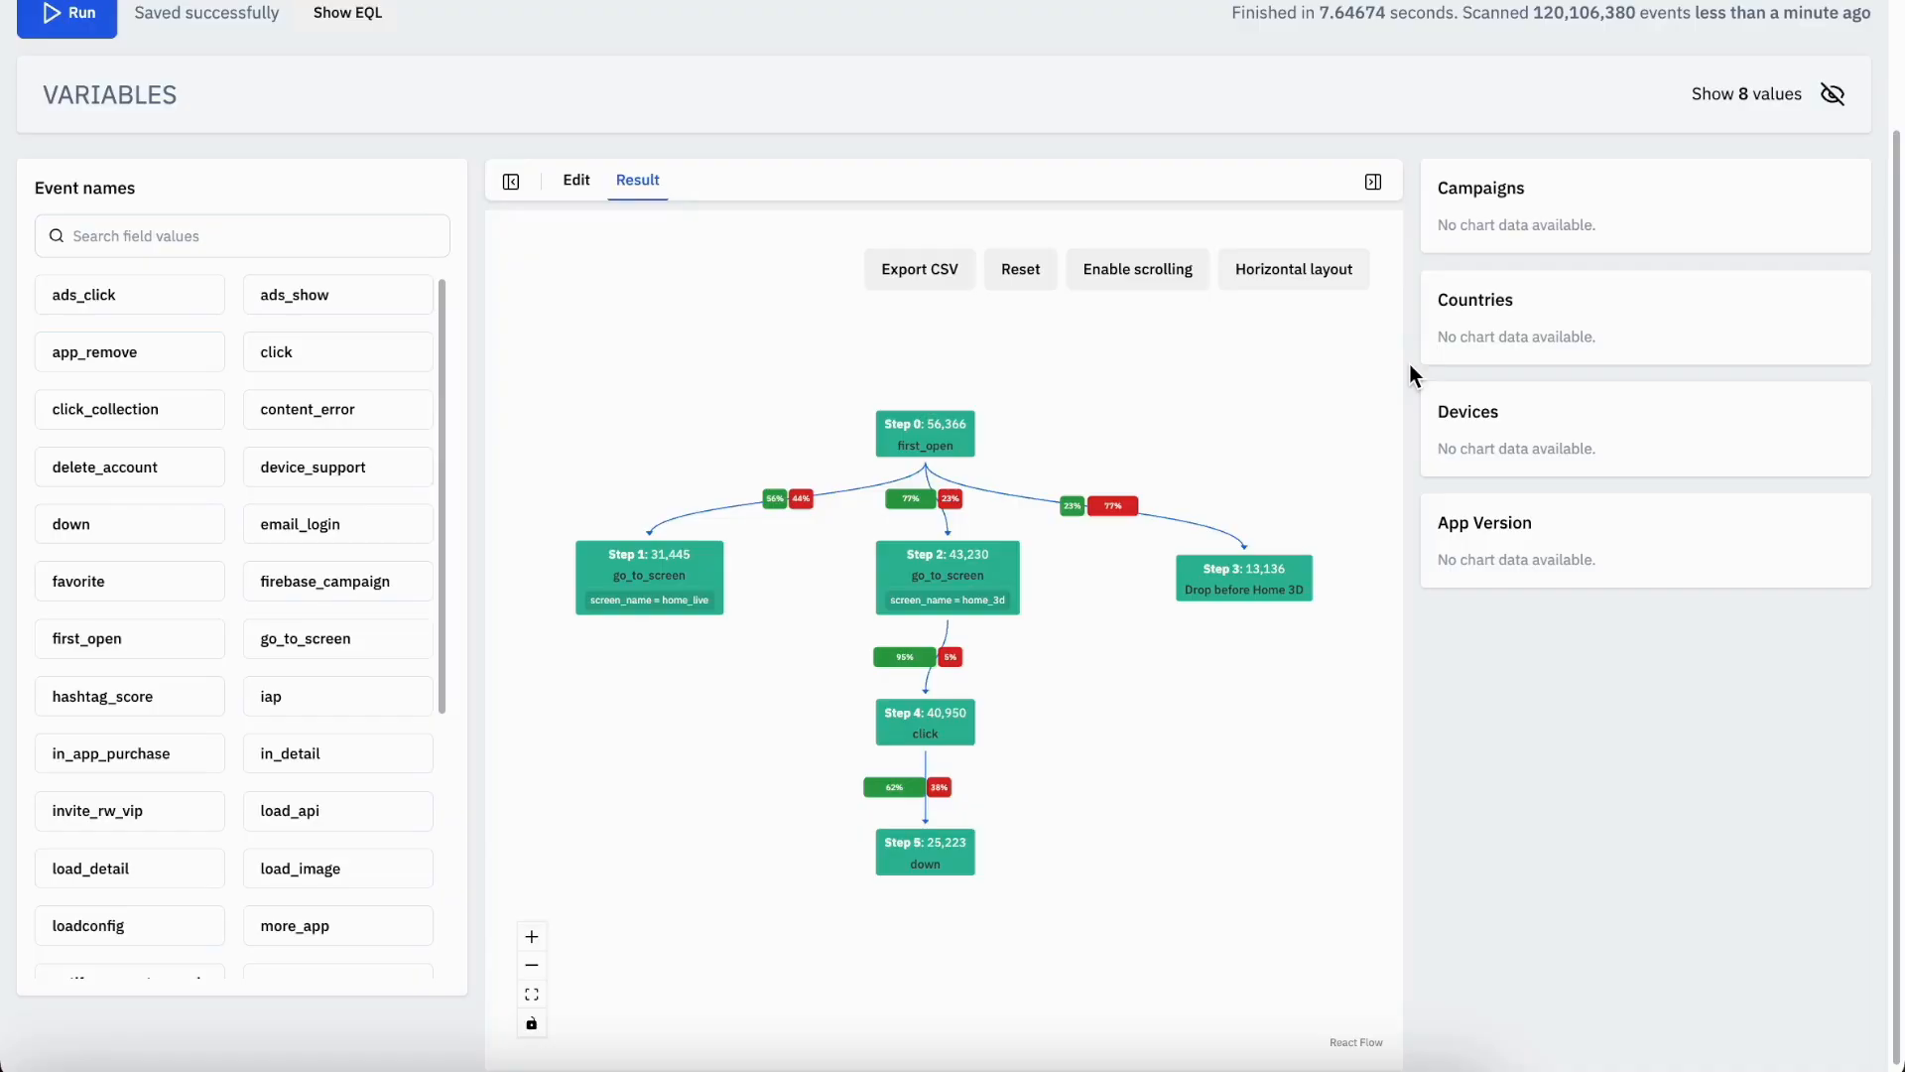
Show the funnel's variable values again
scroll(1409, 365, "up", 2)
left_click(1835, 162)
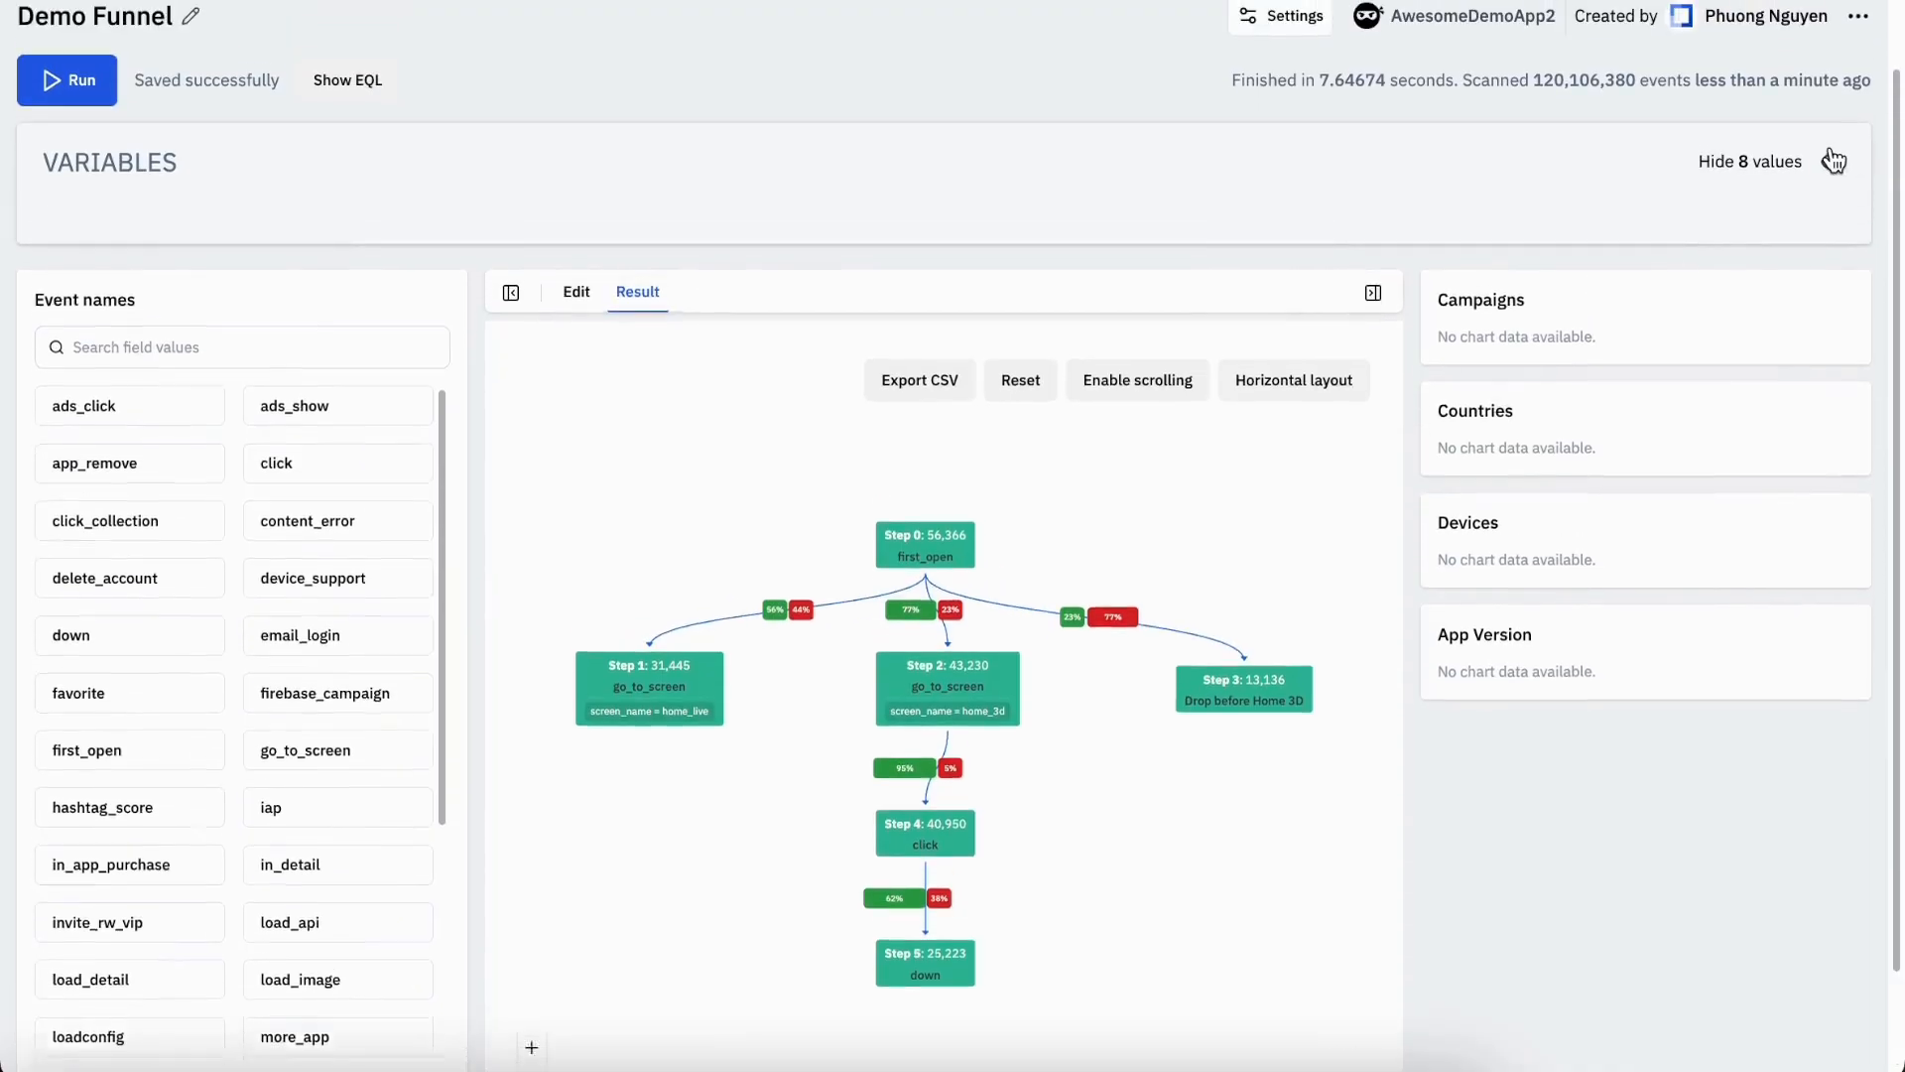
scroll(1833, 243, "up", 1)
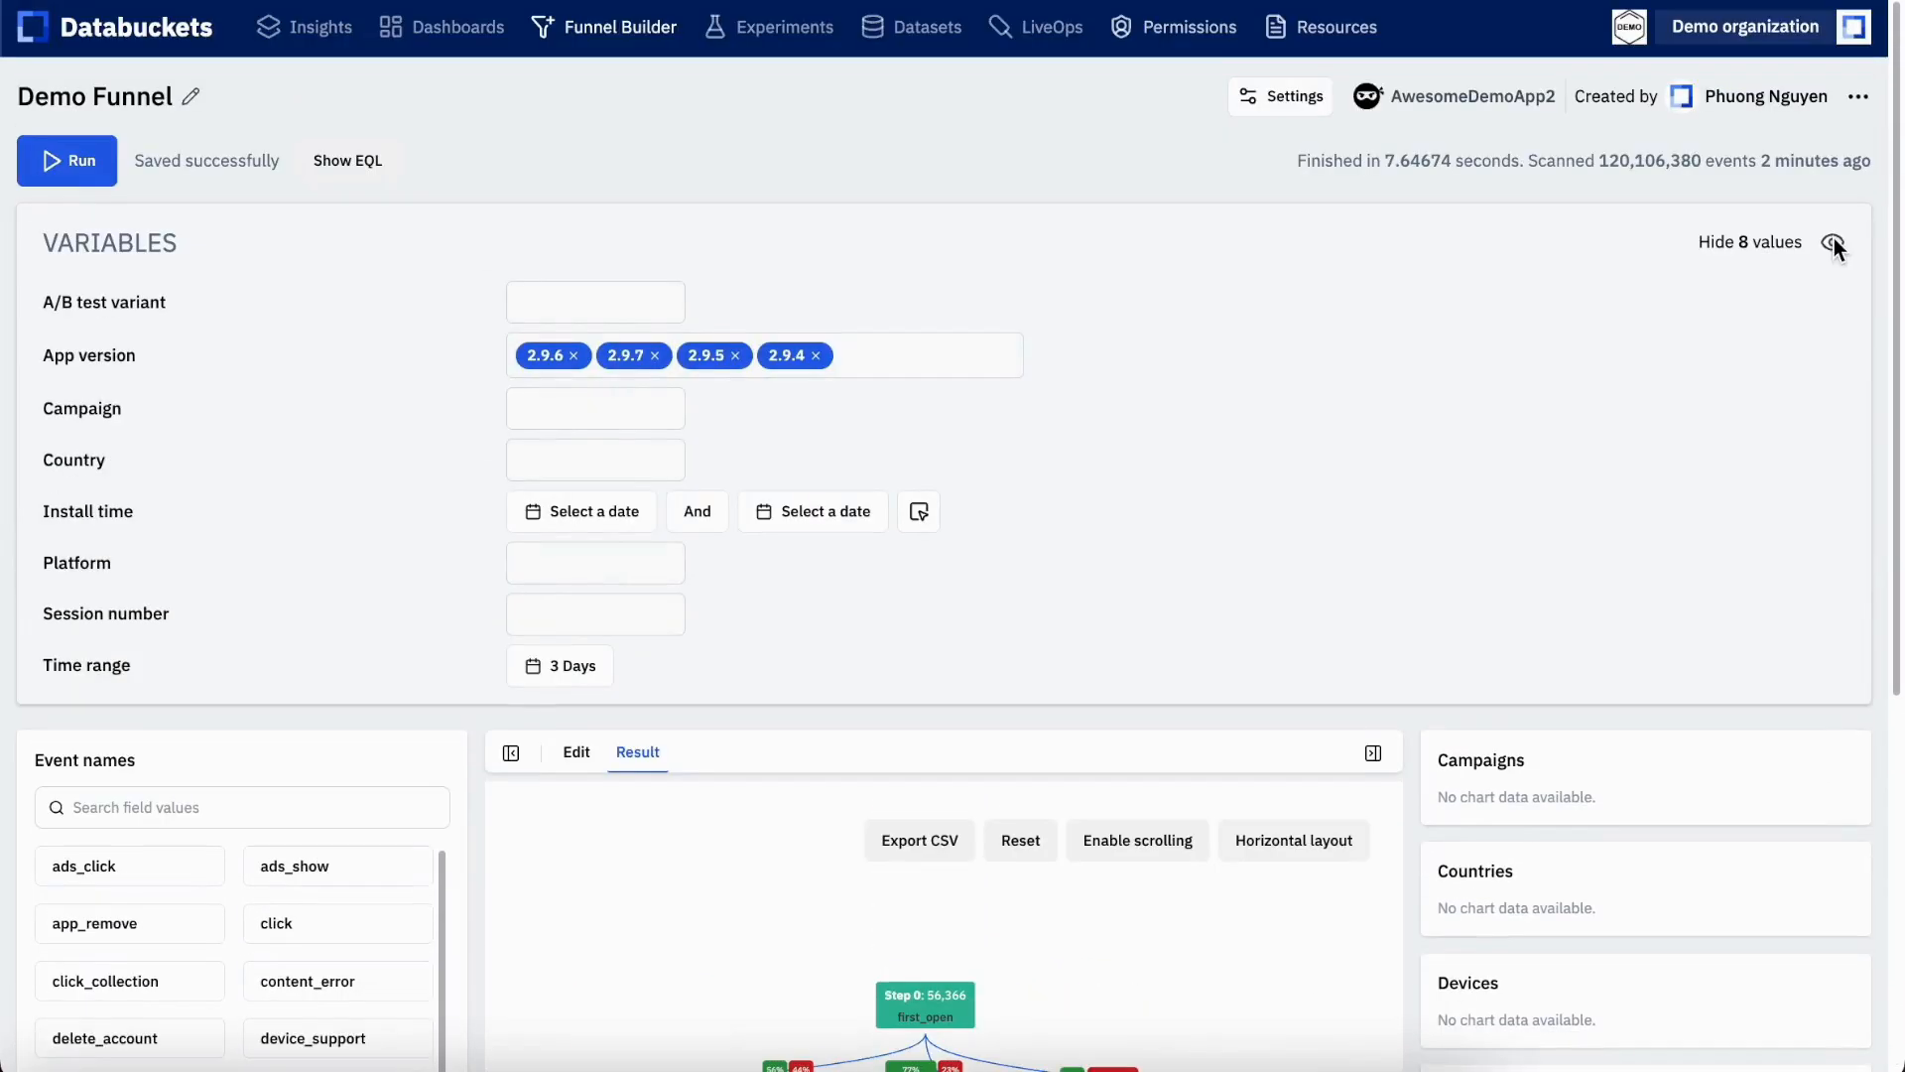